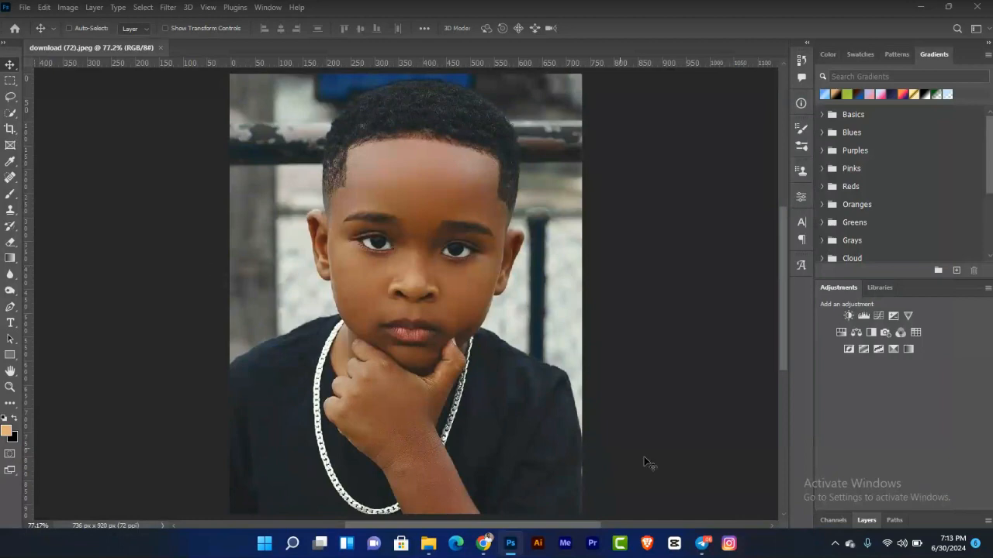
Step: Unlock the background layer so it becomes an editable normal layer
left_click(861, 520)
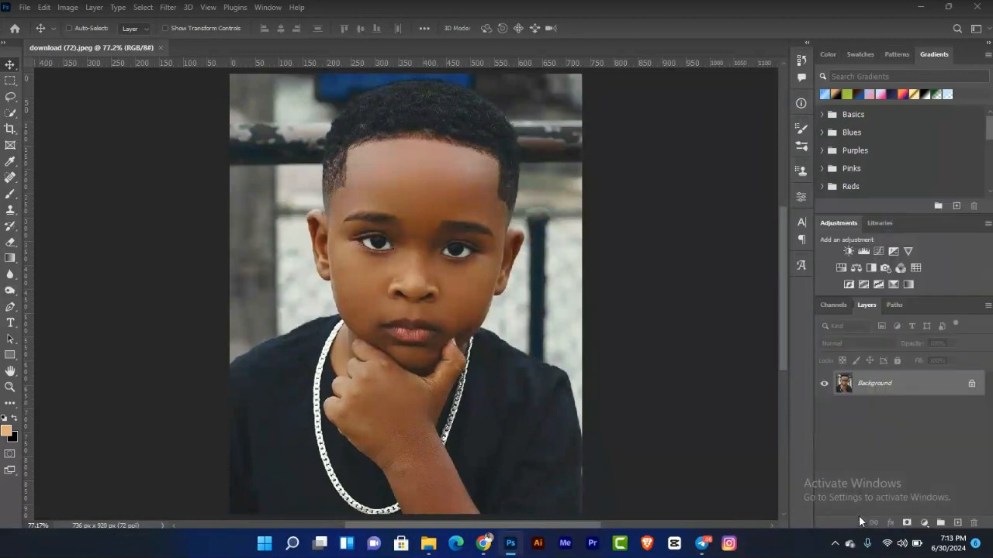
left_click(971, 385)
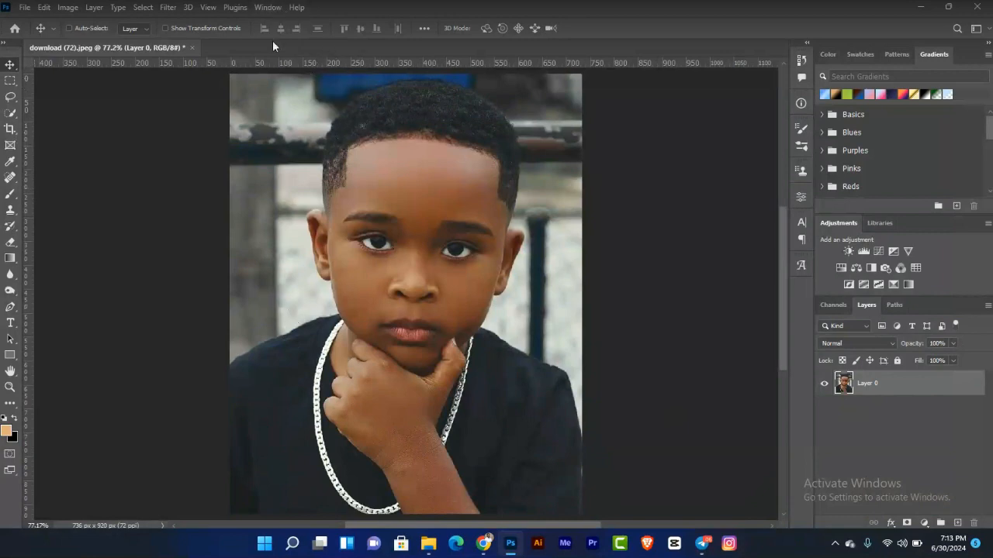
Step: Select the boy automatically with the Select Subject command
left_click(142, 7)
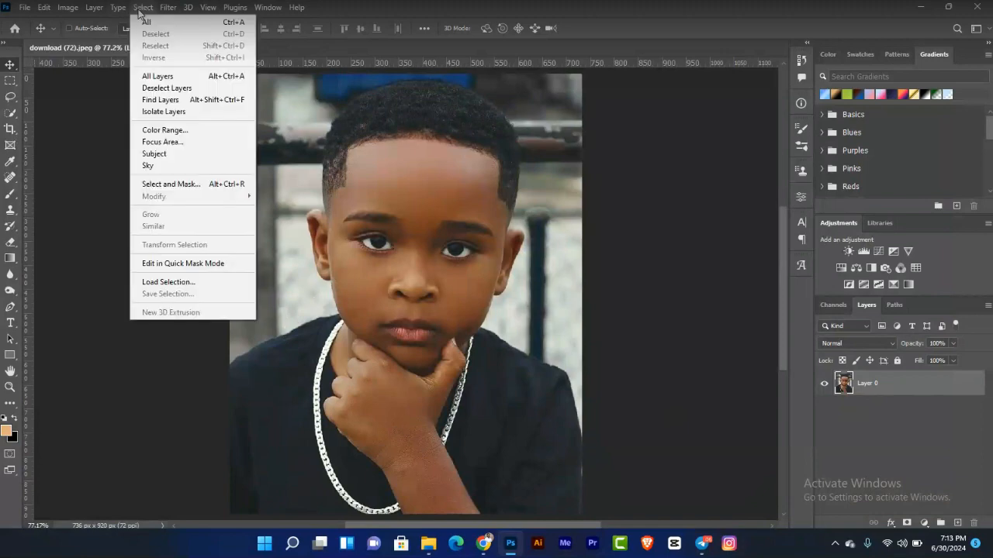
left_click(253, 153)
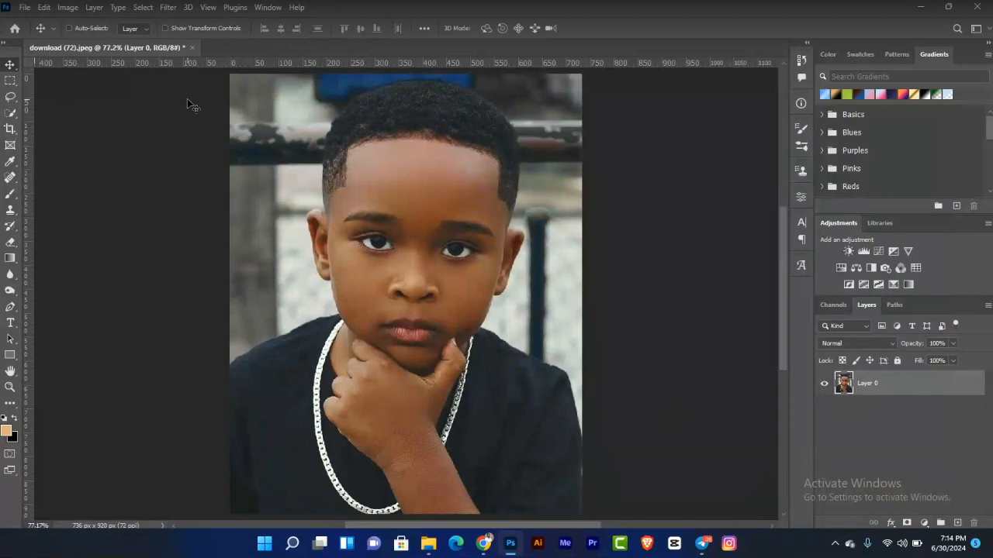
left_click(143, 7)
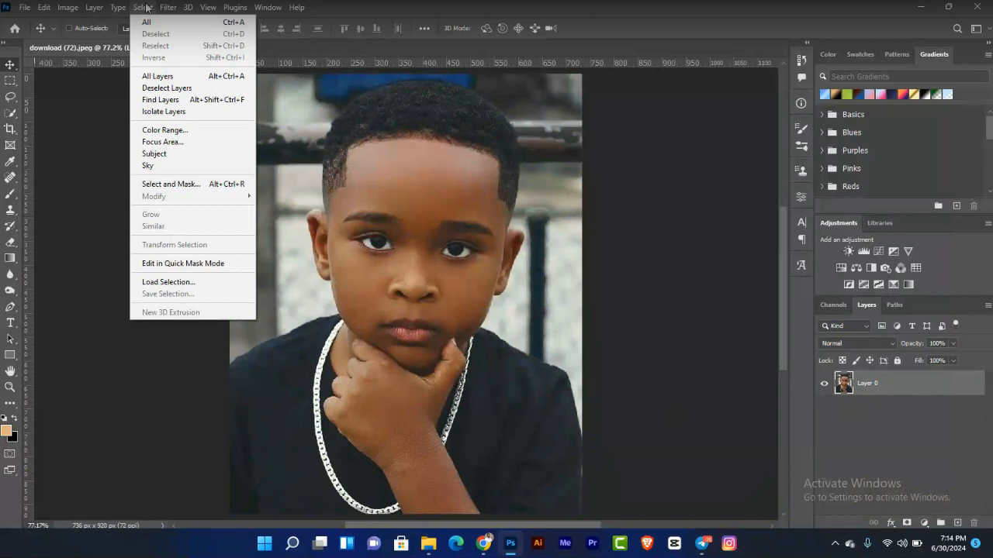
left_click(176, 156)
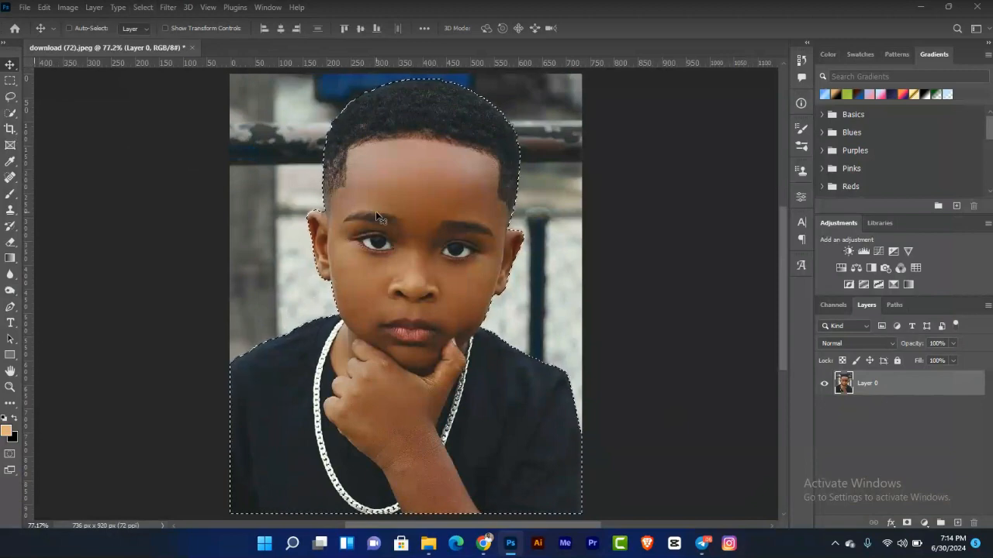
Step: Zoom in and pan around to inspect the subject selection's edges, especially along the hair
key("ctrl+plus")
key("ctrl+plus")
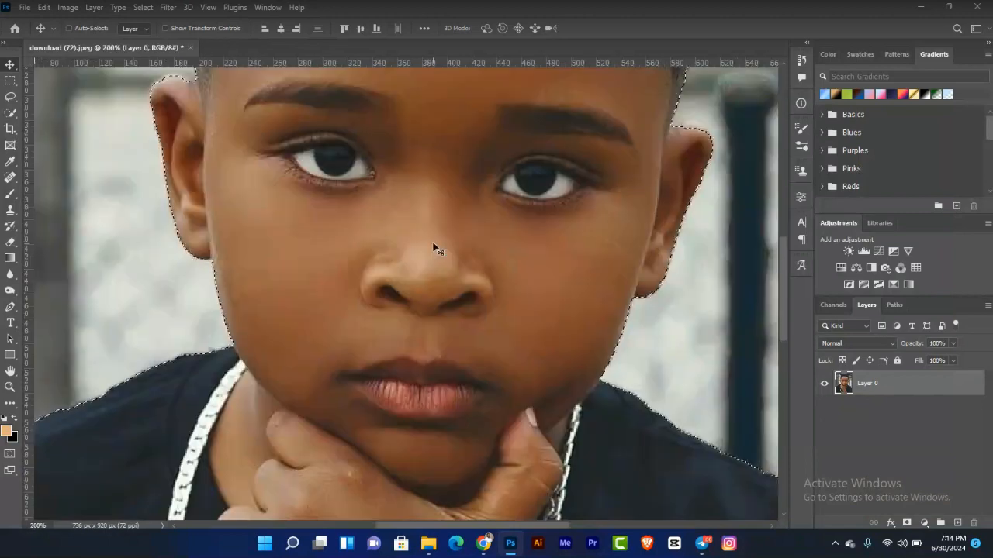
left_click_drag(379, 207, 365, 465)
left_click_drag(458, 461, 379, 310)
left_click_drag(444, 413, 463, 213)
left_click_drag(532, 261, 579, 453)
left_click_drag(403, 188, 458, 412)
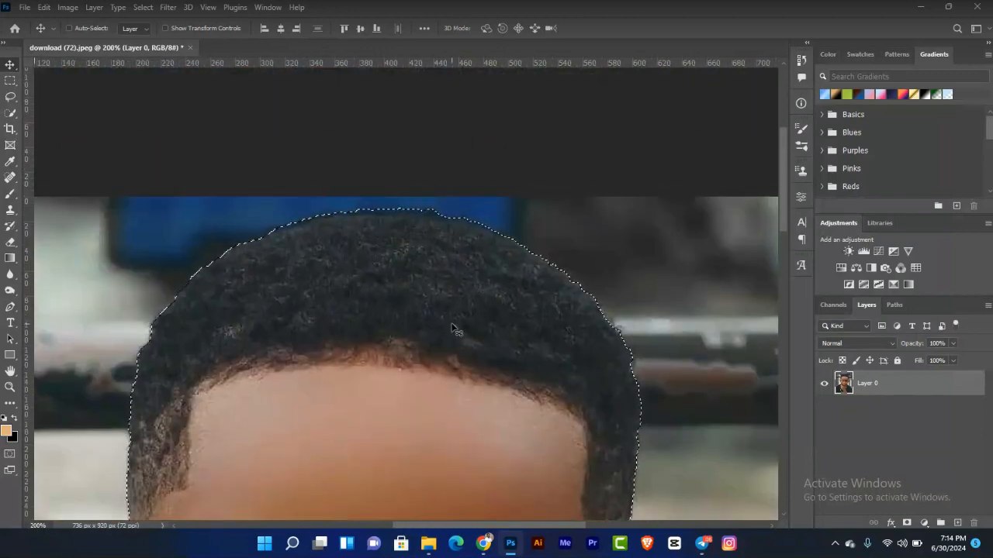
key("ctrl+plus")
key("ctrl+minus")
key("ctrl+plus")
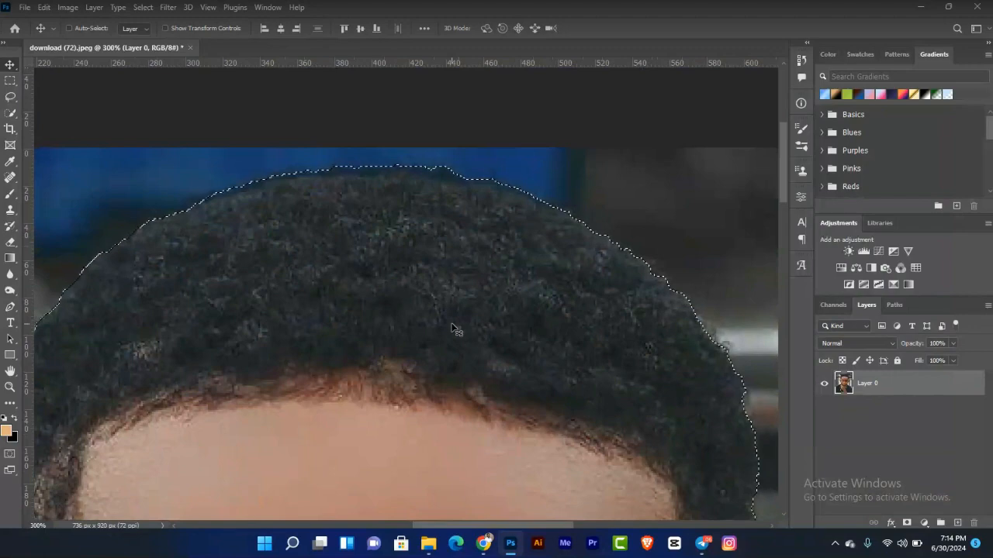
key("ctrl+minus")
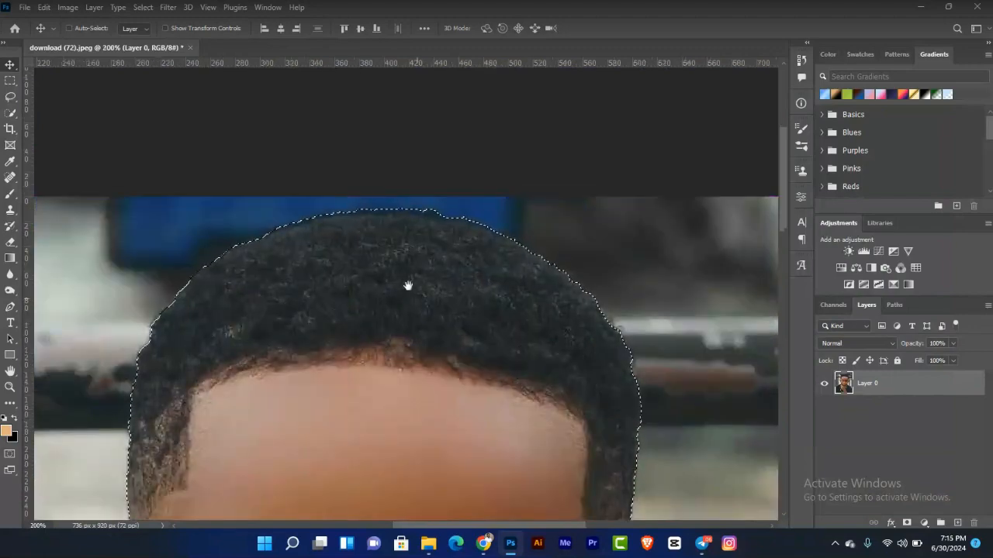
left_click_drag(421, 226, 439, 212)
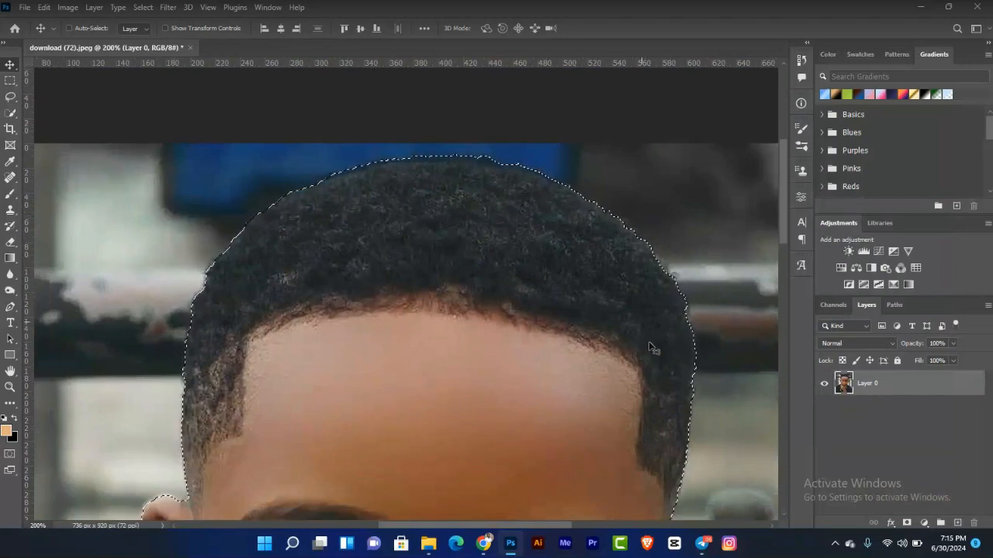
scroll(409, 162, "up", 3)
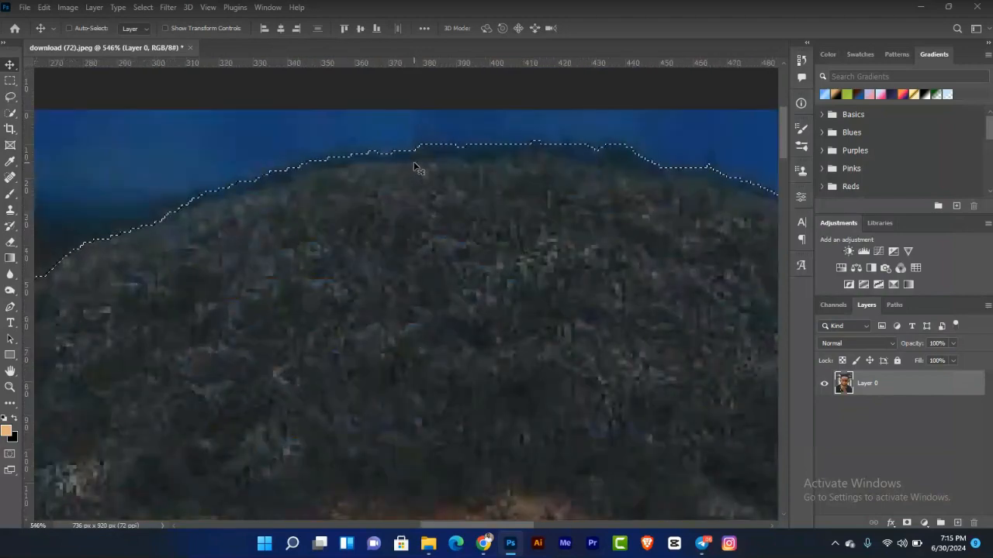
scroll(413, 166, "down", 3)
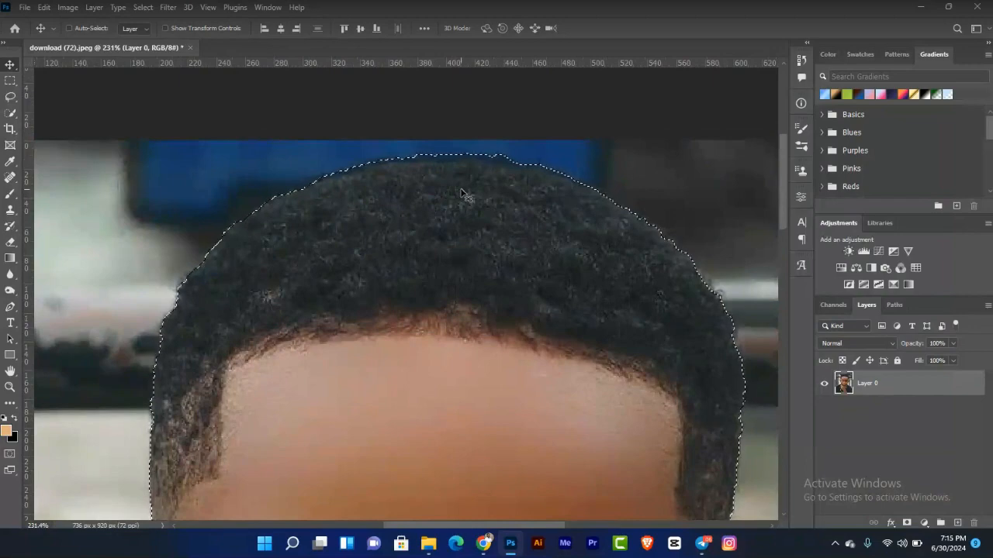
scroll(461, 193, "up", 2)
scroll(462, 192, "down", 1)
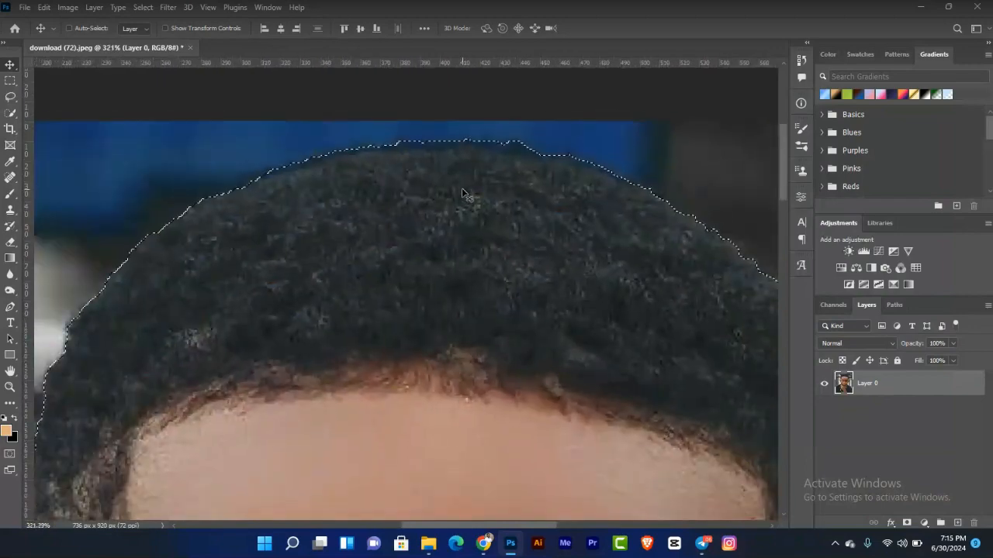
scroll(461, 192, "up", 2)
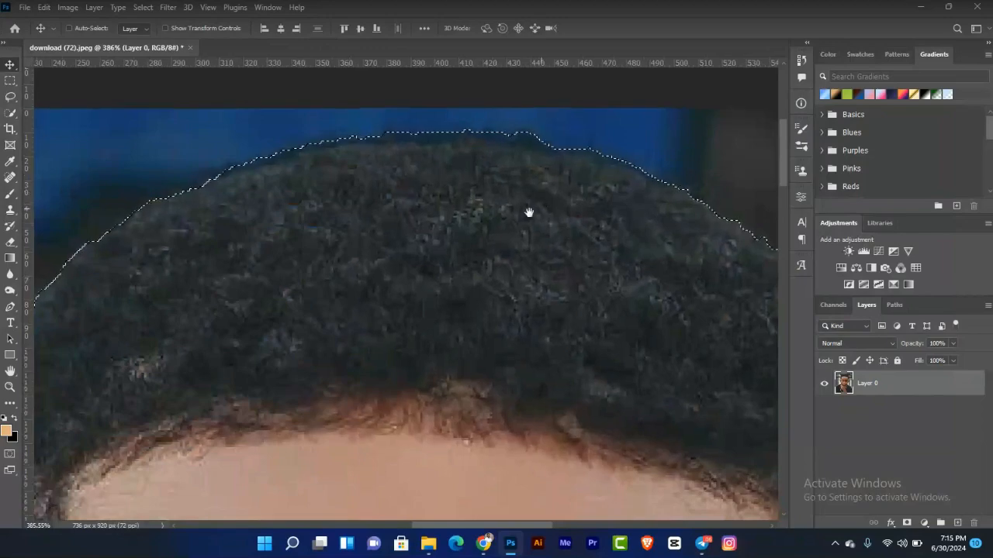
left_click_drag(527, 209, 479, 215)
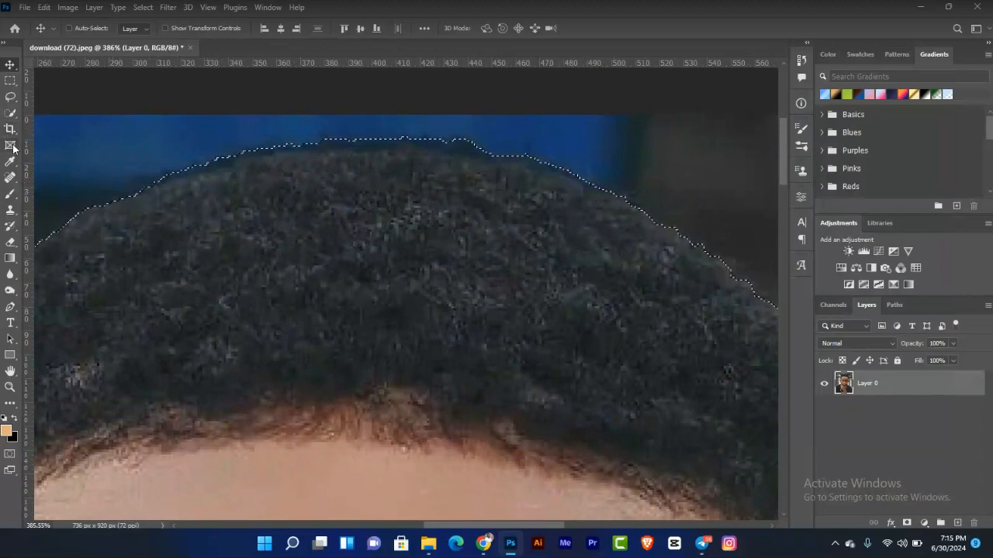
Step: Subtract the strip of background above the top of the hair from the selection with the Polygonal Lasso
left_click(12, 113)
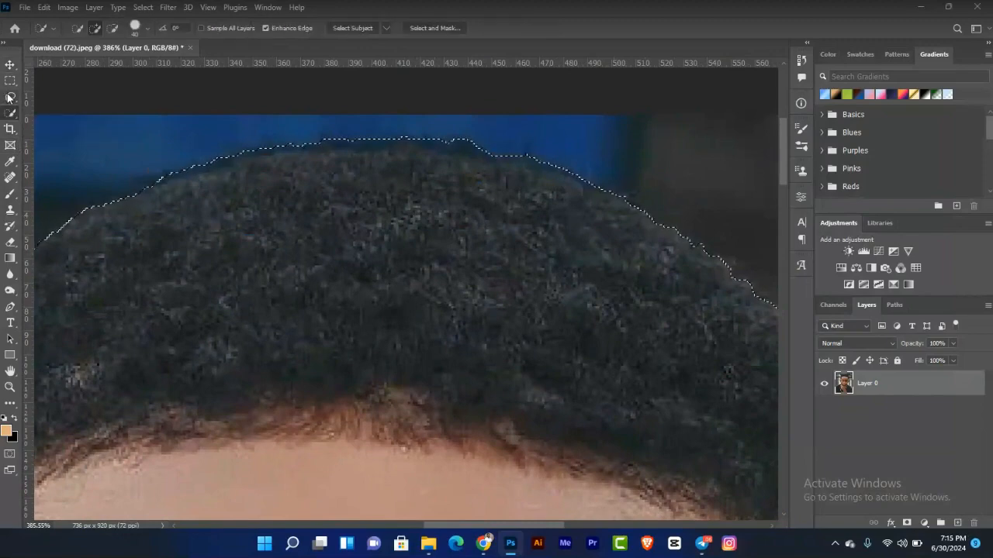
left_click(9, 98)
left_click(68, 120)
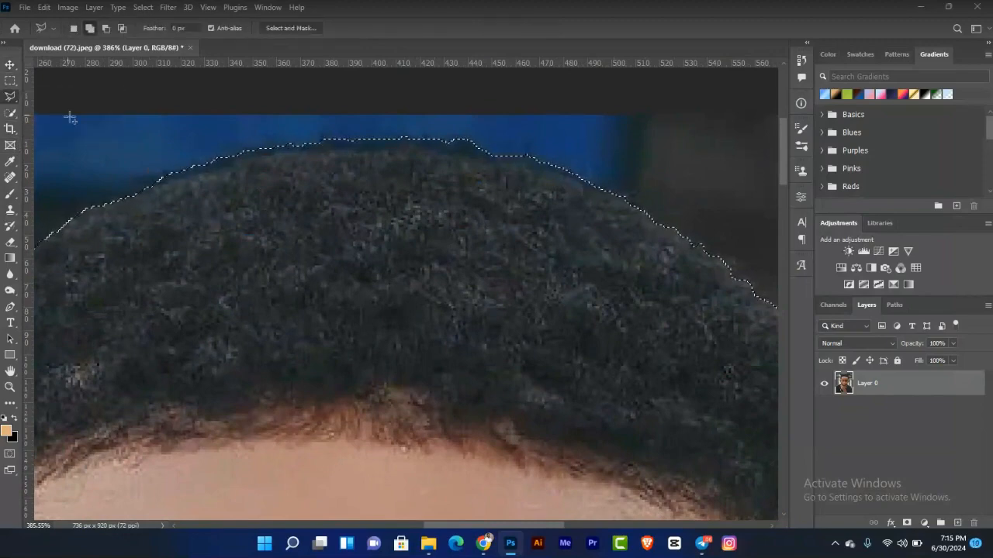
left_click(104, 28)
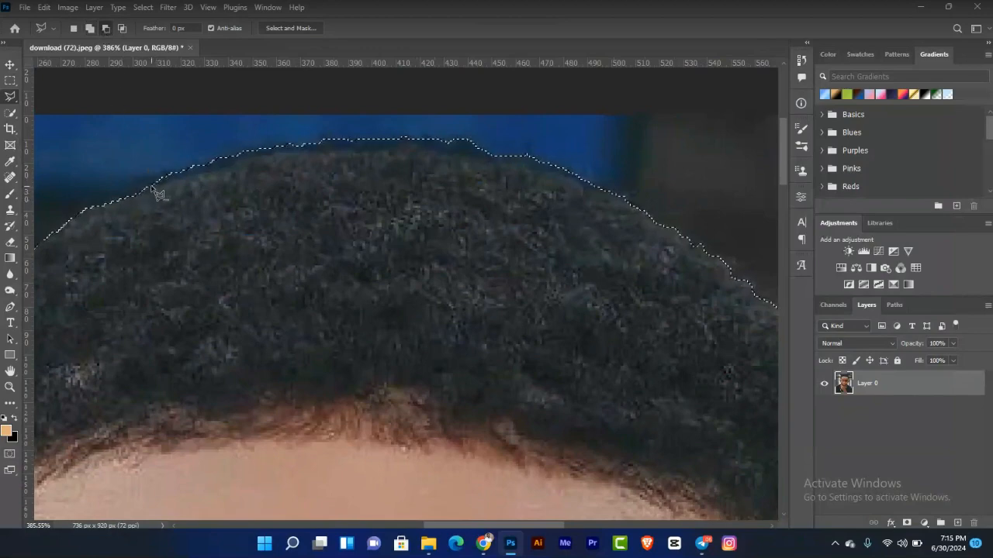
left_click(148, 187)
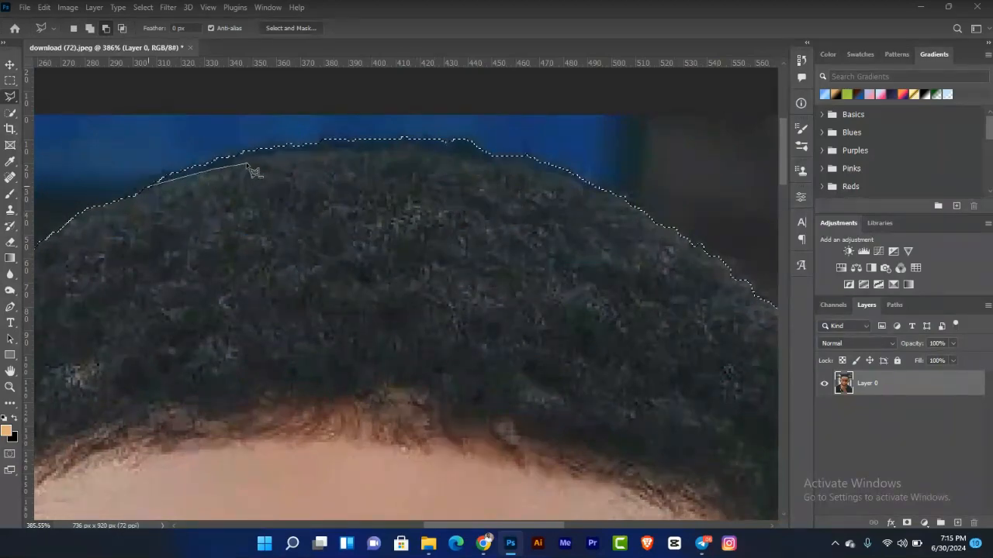
left_click_drag(290, 154, 338, 155)
left_click(412, 146)
left_click(521, 164)
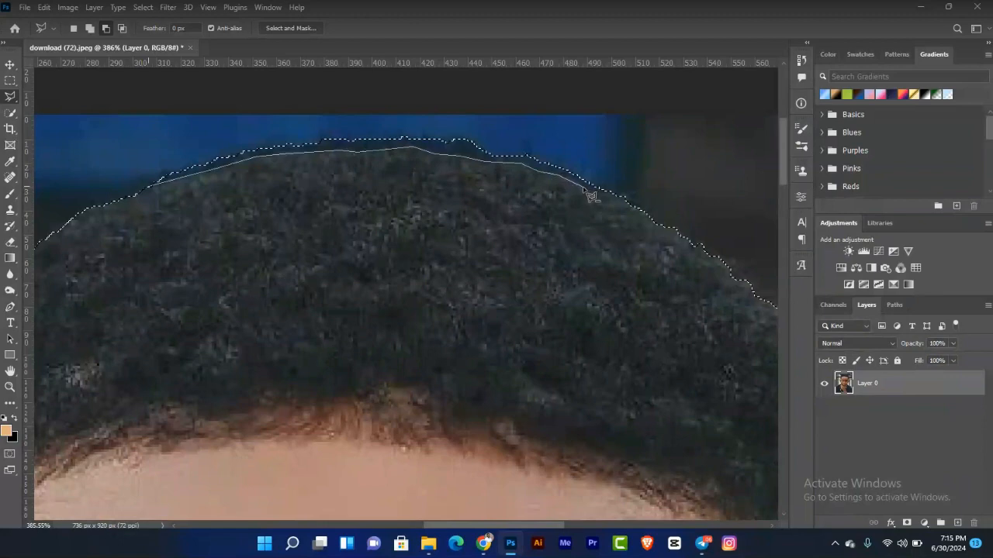
left_click(614, 193)
left_click(660, 197)
left_click(517, 109)
left_click(163, 113)
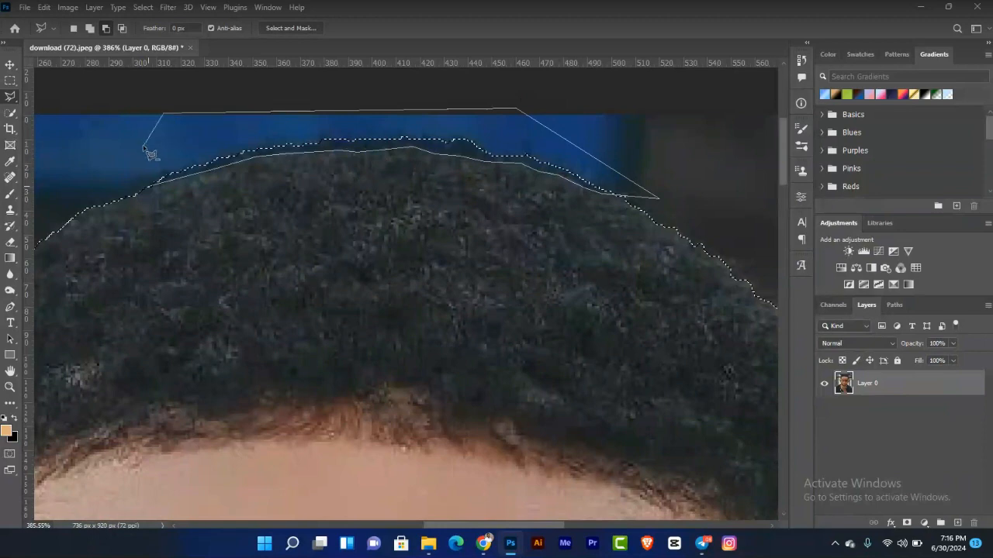
left_click(148, 191)
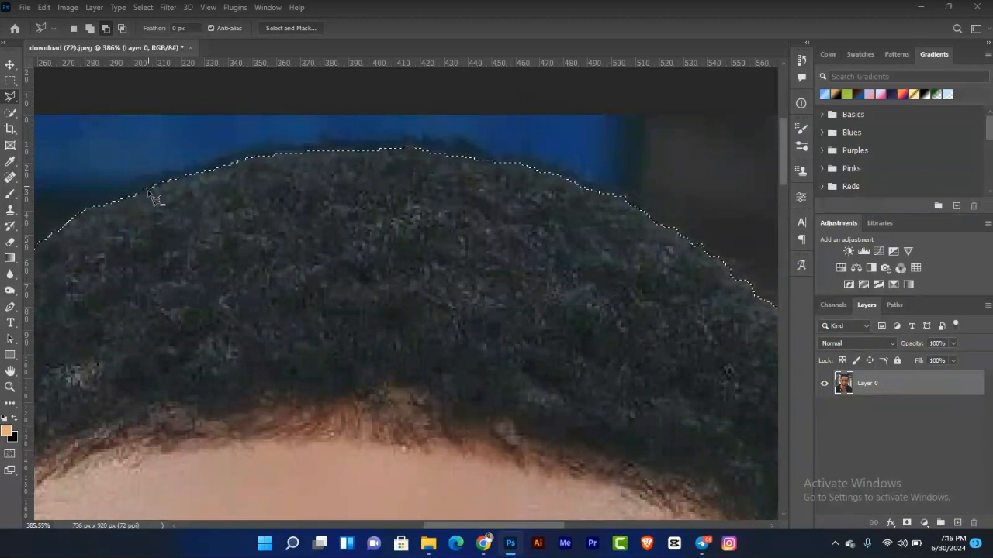
Step: Zoom and pan to inspect the selection edges around the face, hand, chain and shirt
key("ctrl+0")
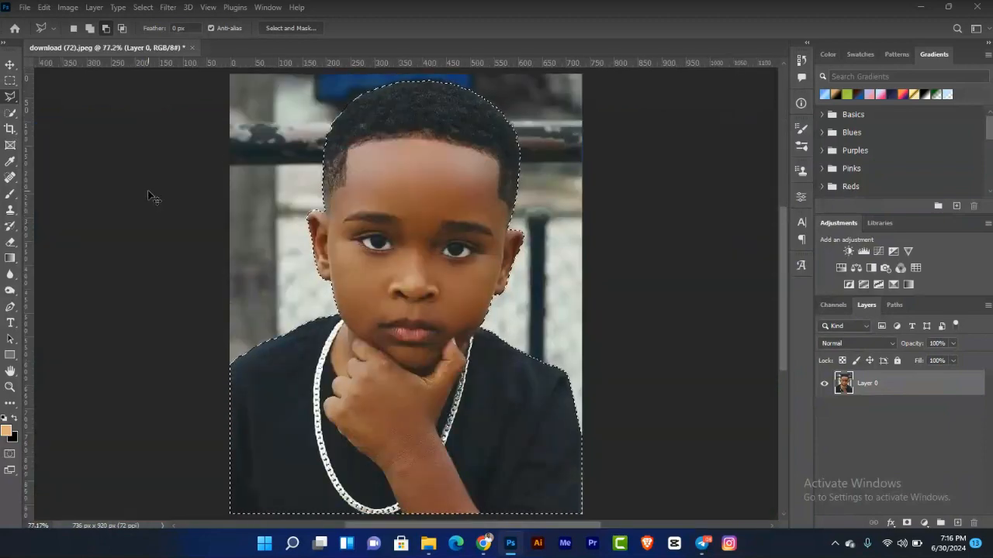
key("ctrl+plus")
key("ctrl+plus")
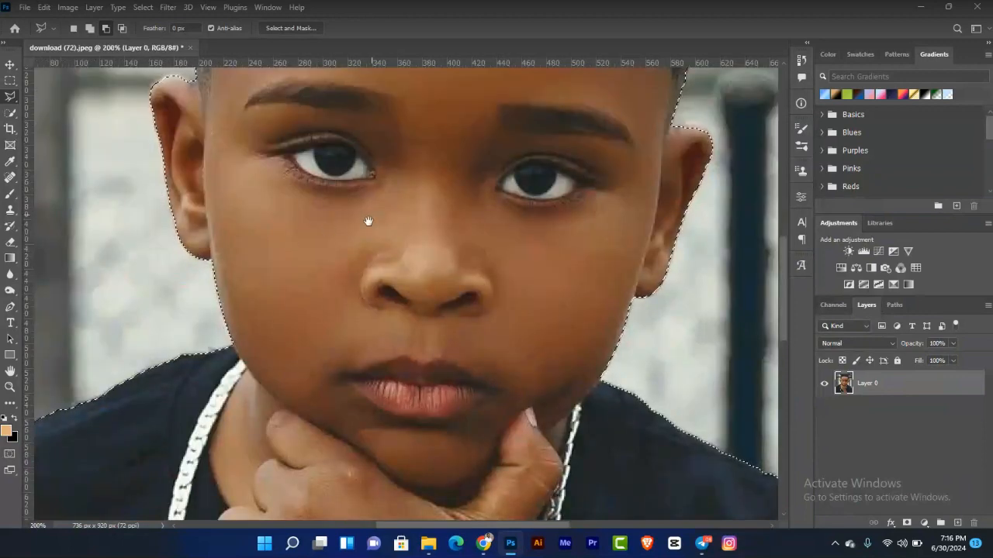
left_click_drag(369, 222, 349, 298)
scroll(349, 298, "down", 10)
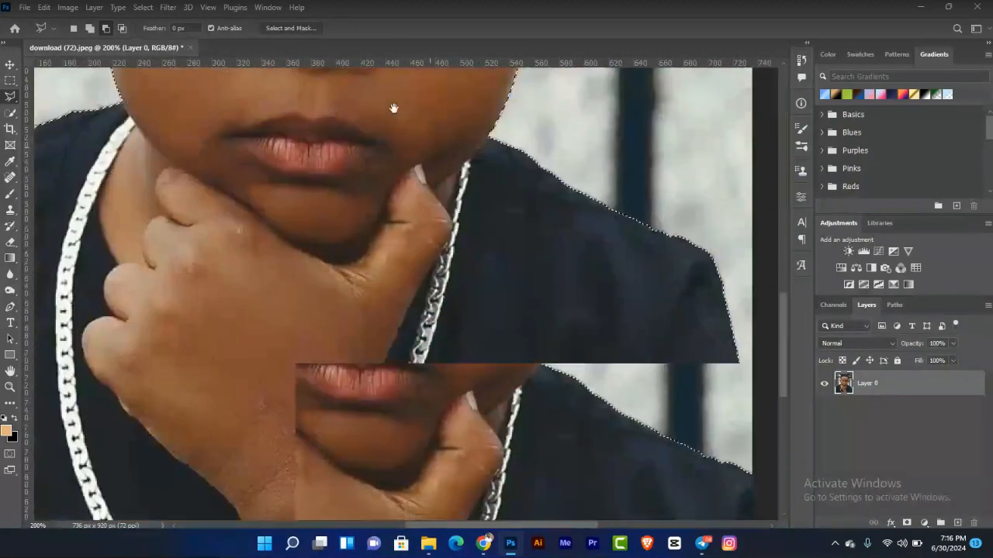
left_click_drag(394, 108, 379, 79)
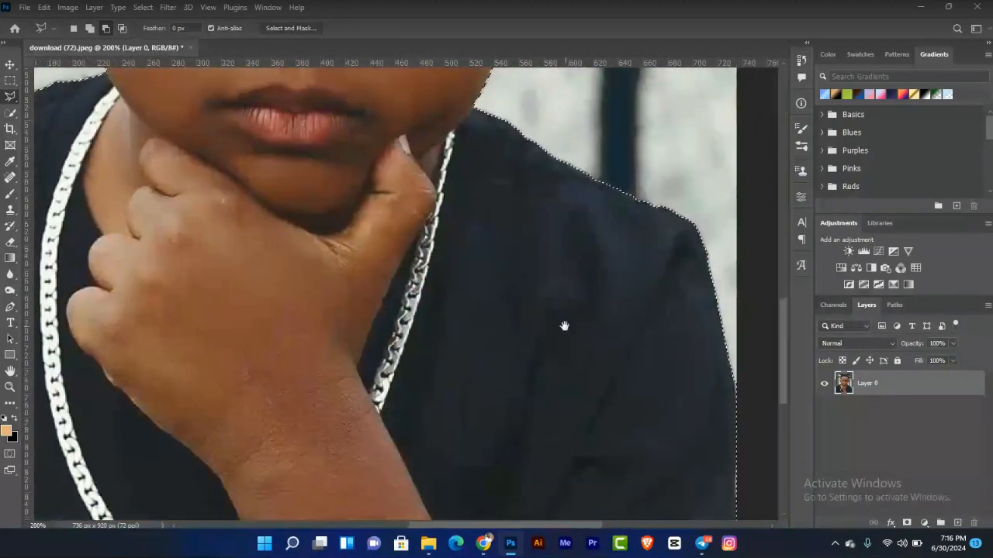
left_click_drag(565, 325, 742, 403)
left_click_drag(388, 369, 570, 372)
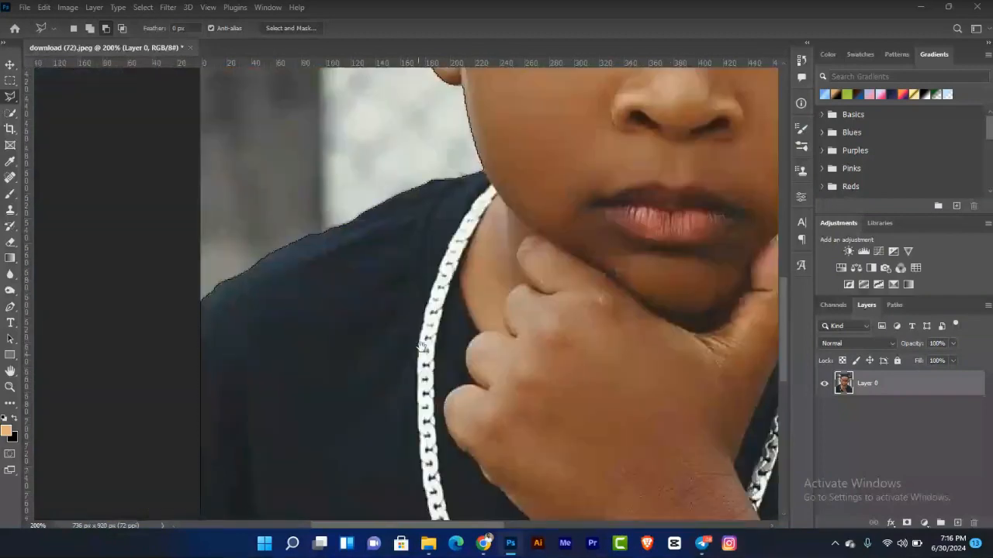
left_click_drag(505, 339, 404, 327)
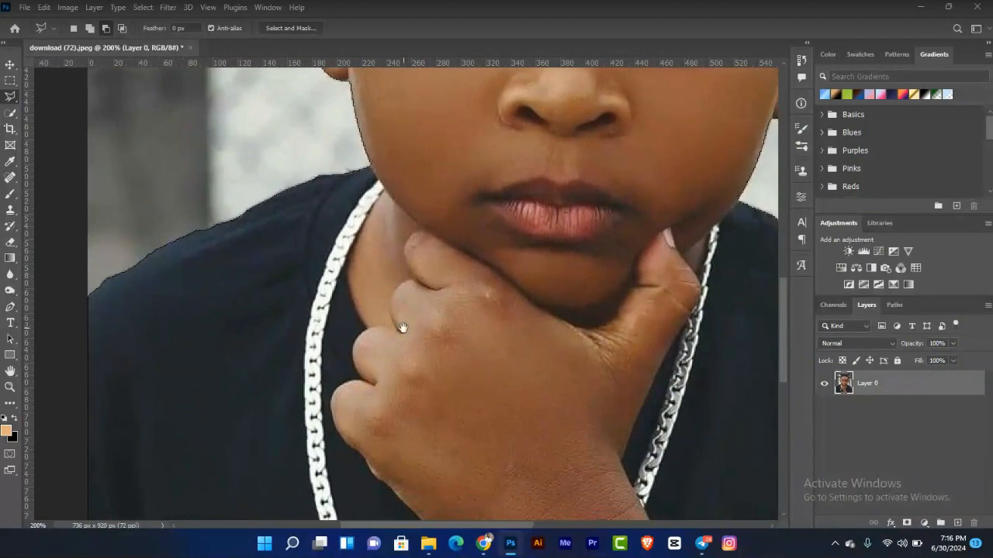
left_click_drag(512, 328, 509, 310)
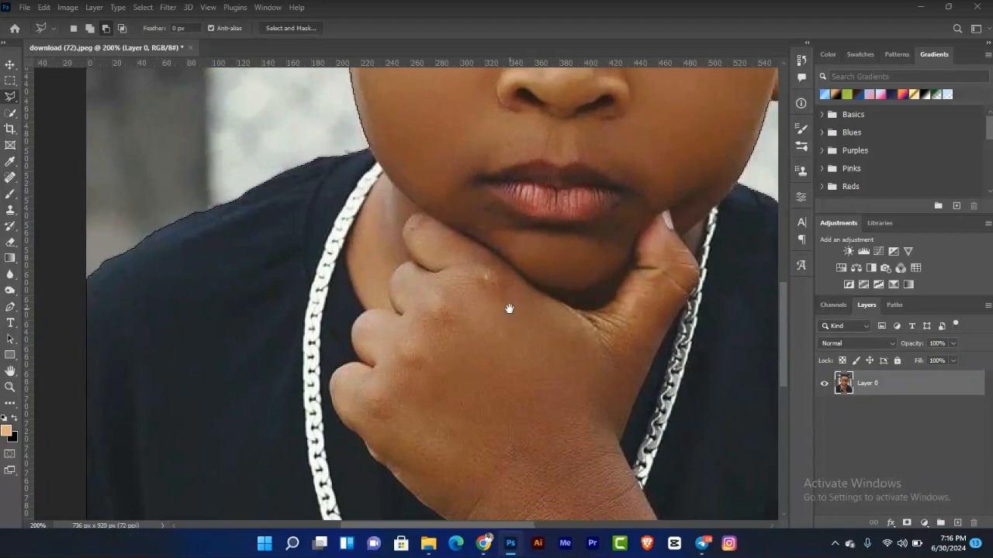
left_click_drag(560, 337, 463, 320)
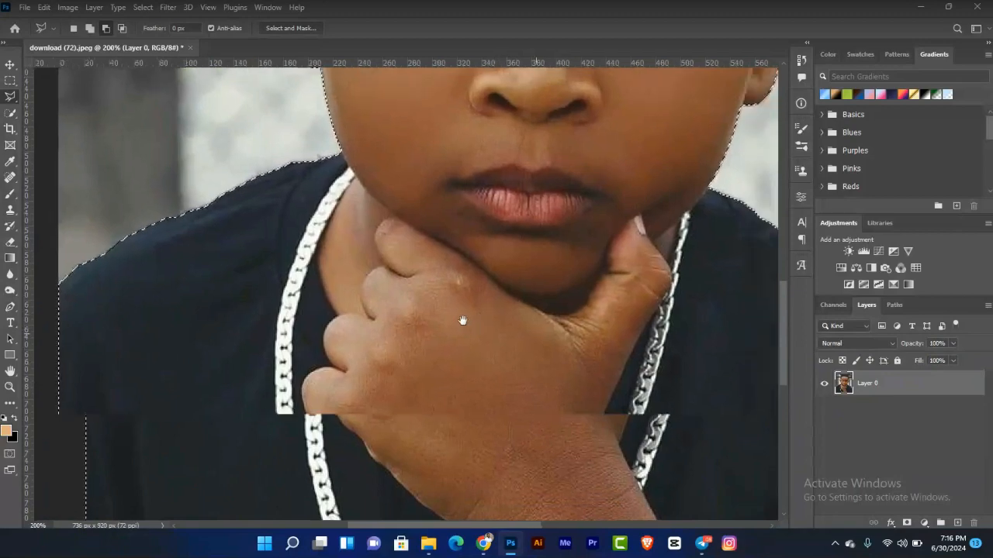
left_click_drag(386, 359, 514, 321)
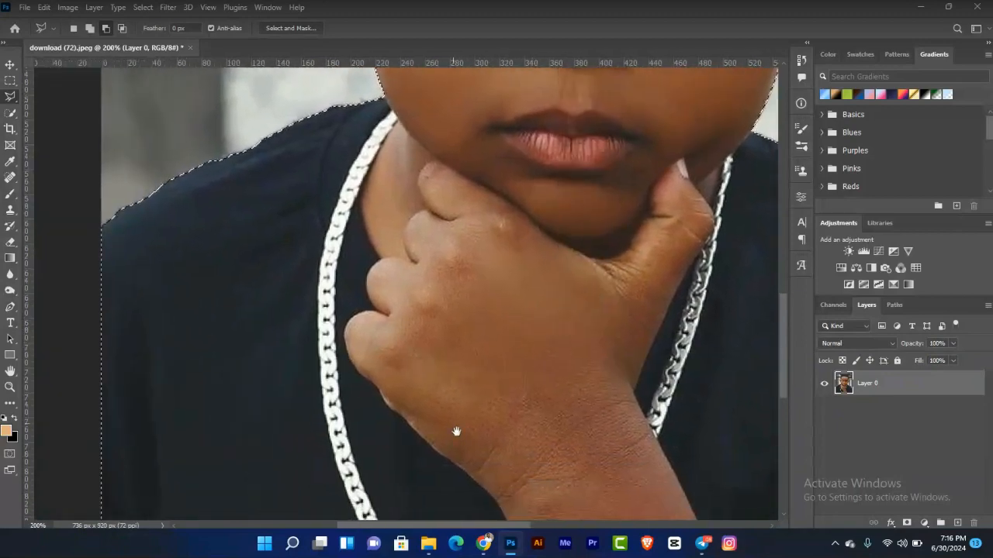
left_click_drag(456, 431, 503, 377)
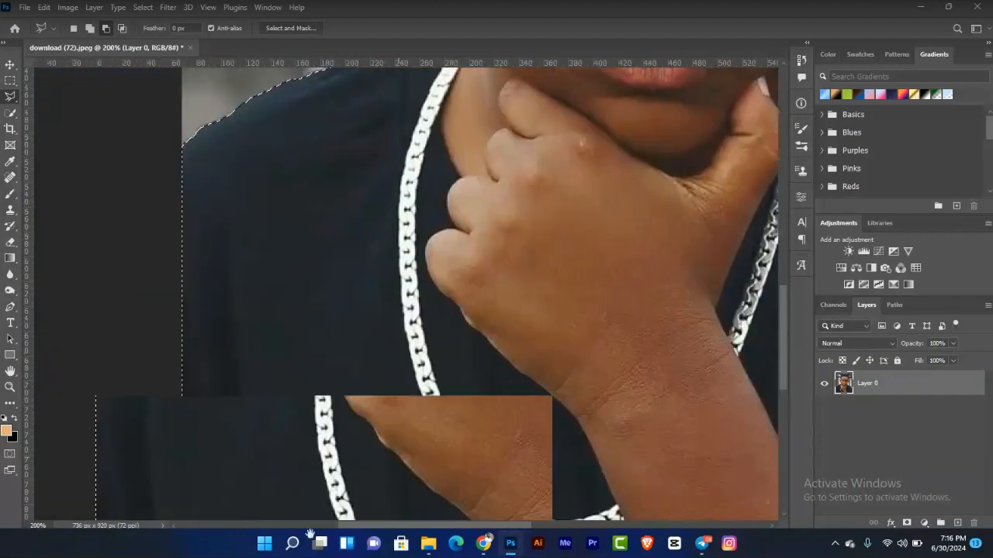
left_click_drag(310, 535, 306, 546)
left_click_drag(429, 297, 452, 491)
left_click_drag(399, 315, 408, 494)
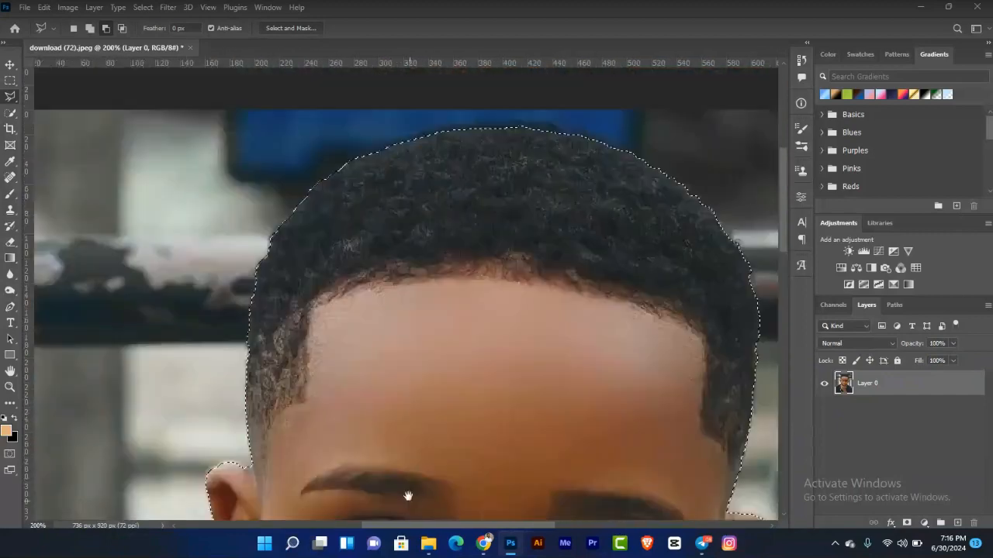
left_click(10, 64)
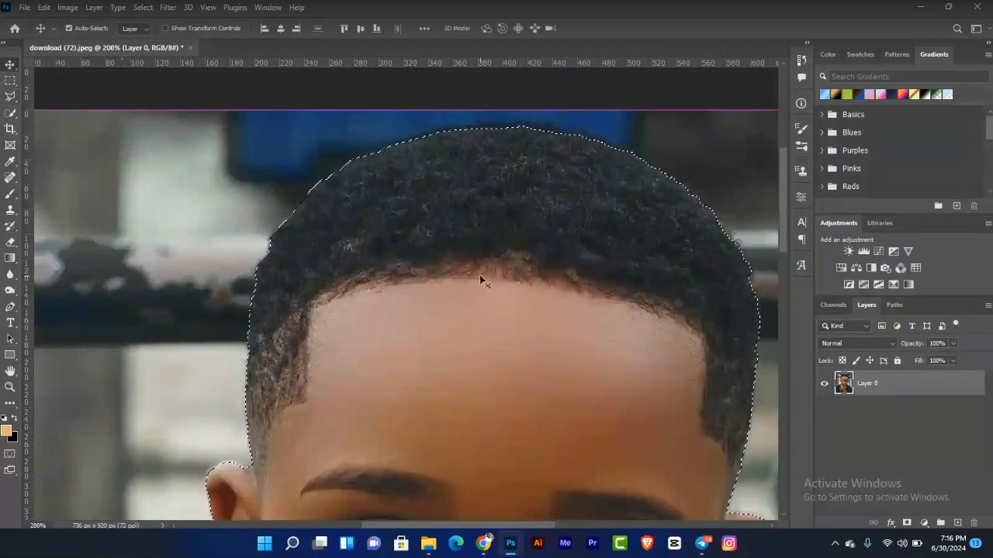
Step: Copy the selected boy onto a new layer of his own
key("ctrl+0")
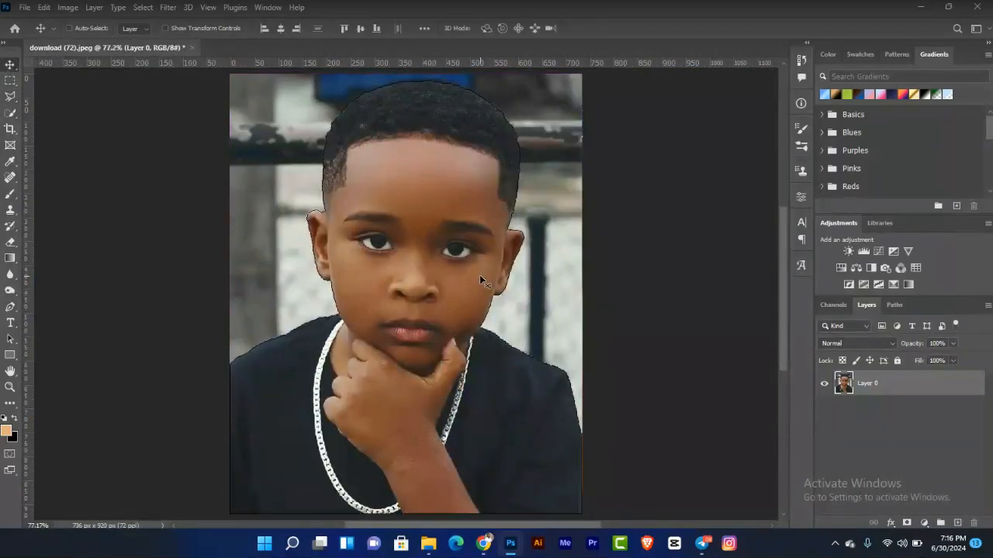
left_click(9, 96)
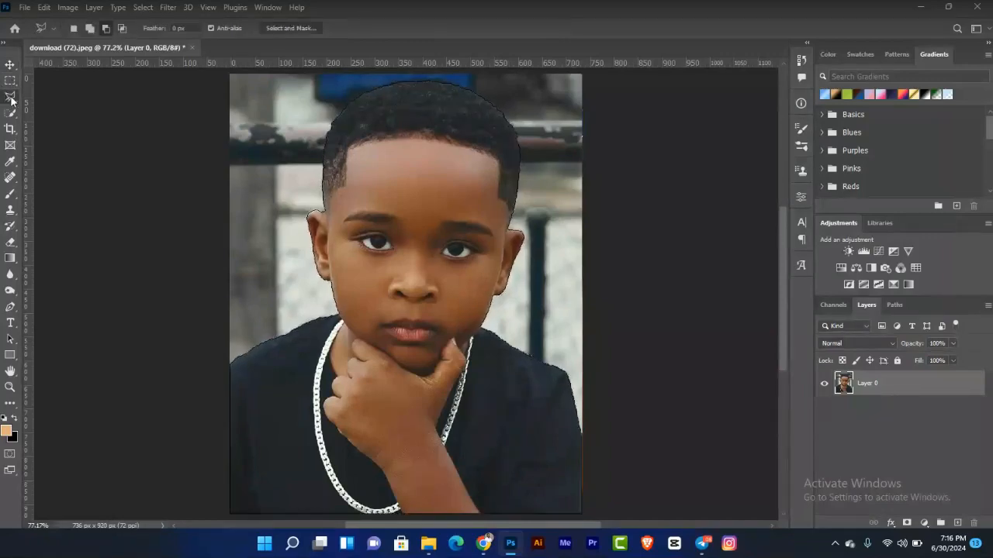
right_click(405, 177)
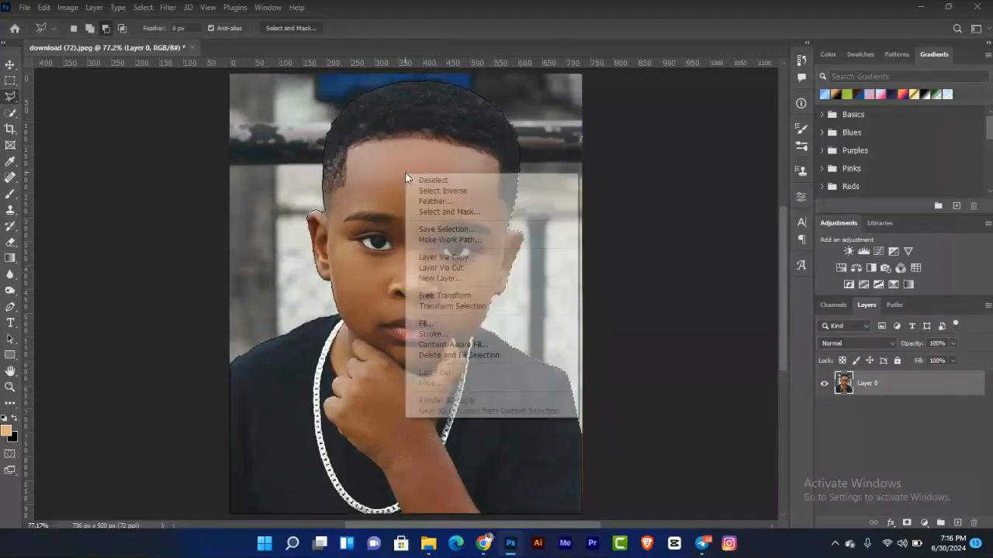
left_click(485, 260)
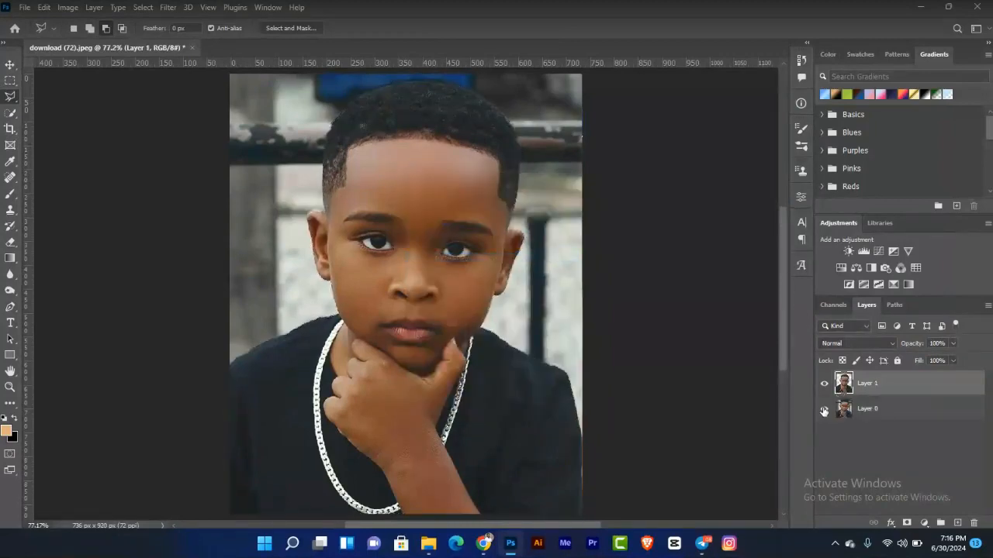
Step: Toggle the original photo layer's visibility to compare the cut-out, leaving the original hidden
left_click(824, 409)
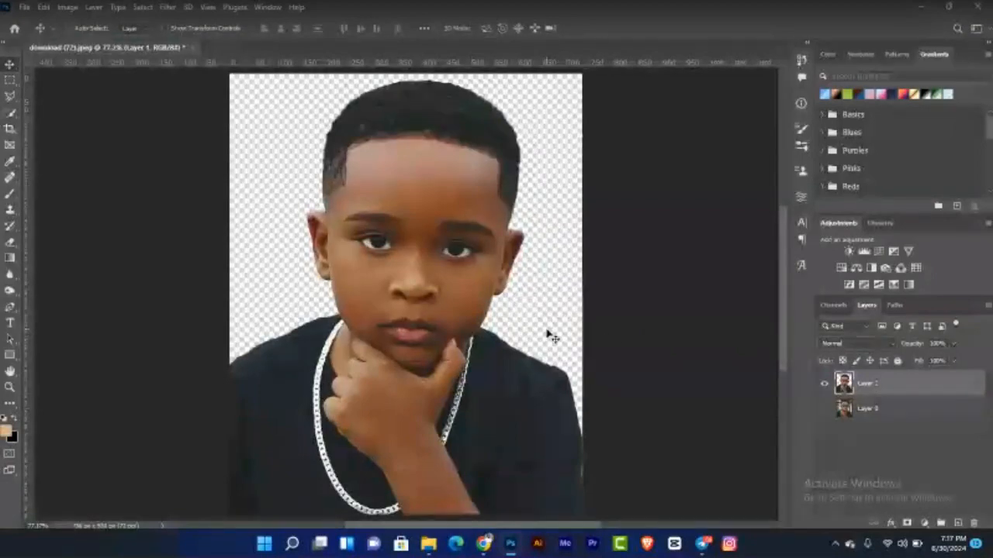
left_click(824, 409)
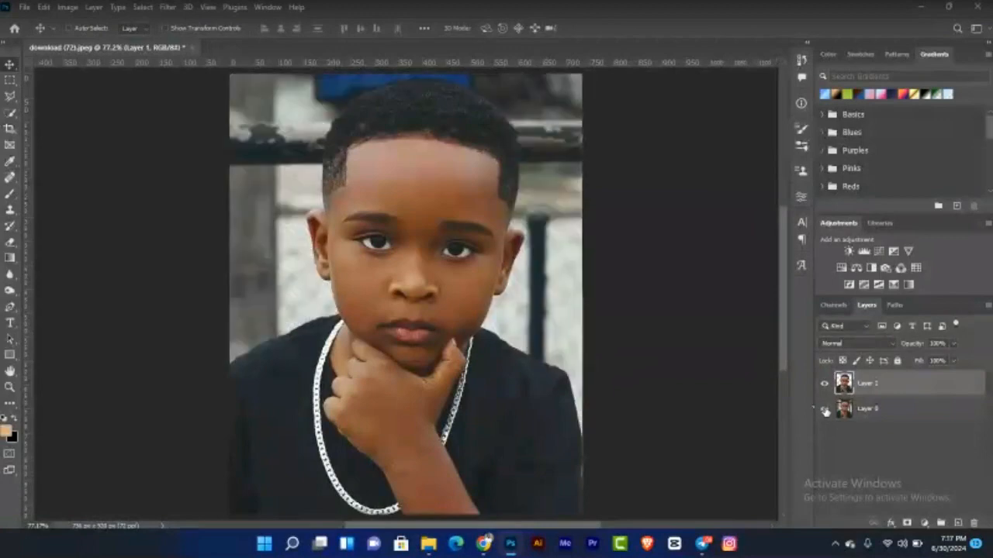
left_click(825, 409)
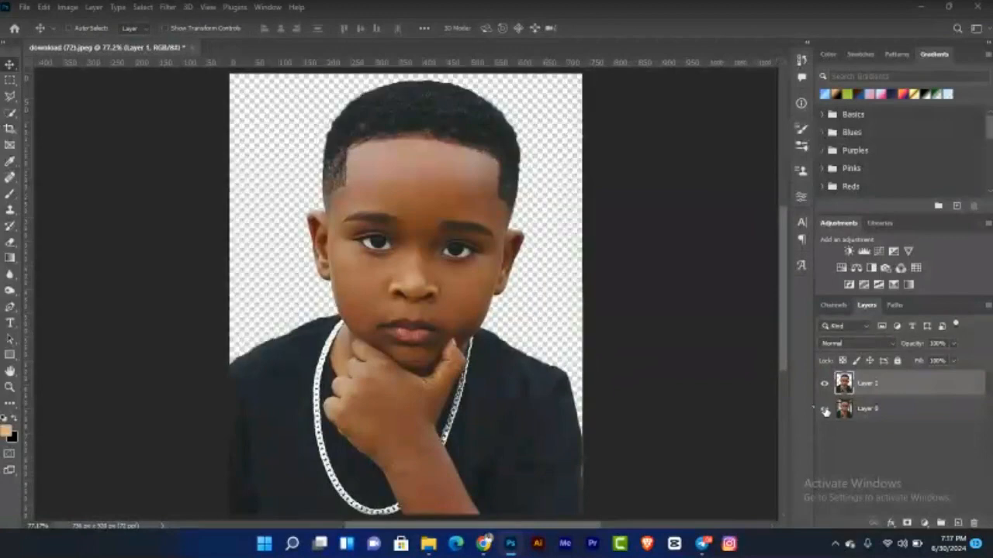
left_click(825, 409)
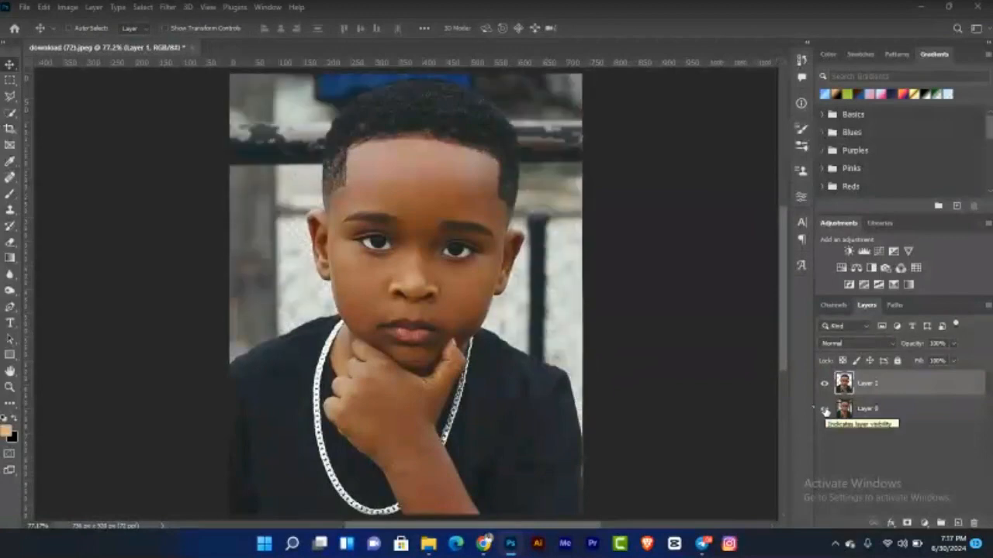
left_click(824, 409)
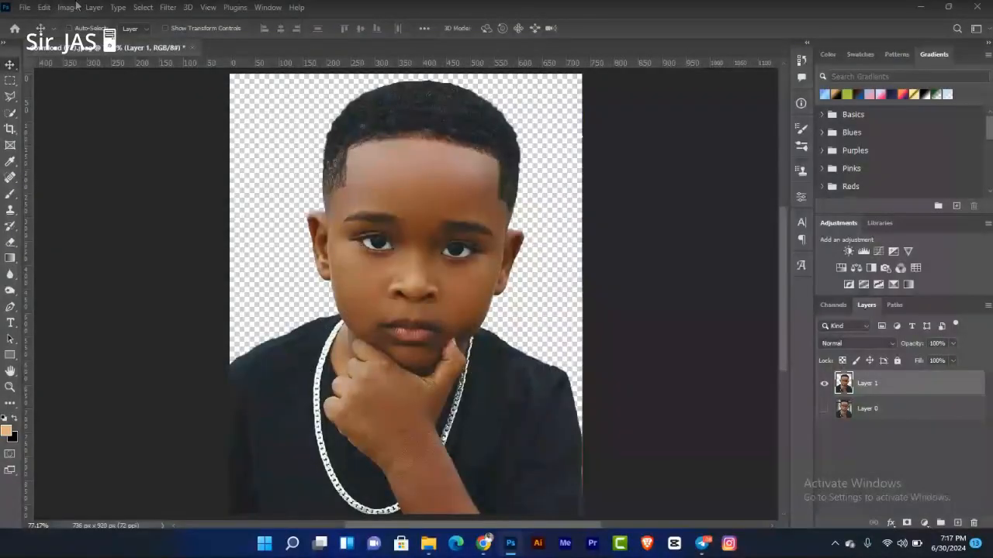
Step: Set the image resolution to 300 pixels/inch in the Image Size dialog
left_click(68, 7)
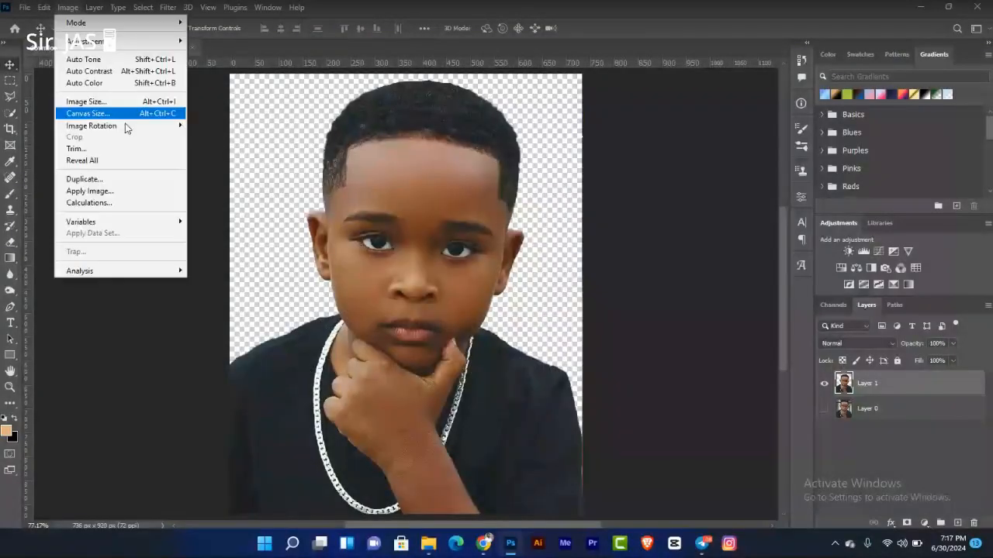
left_click(137, 102)
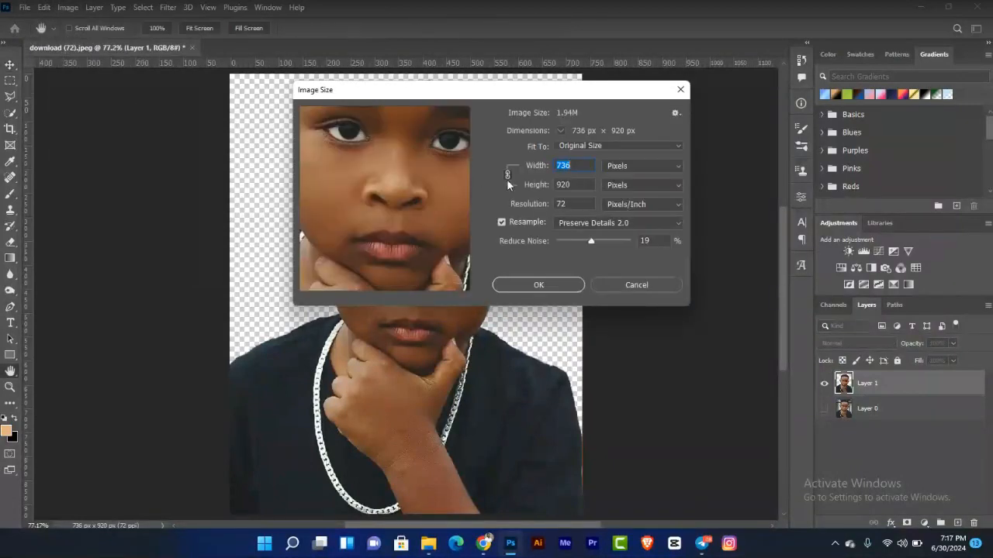
left_click(577, 202)
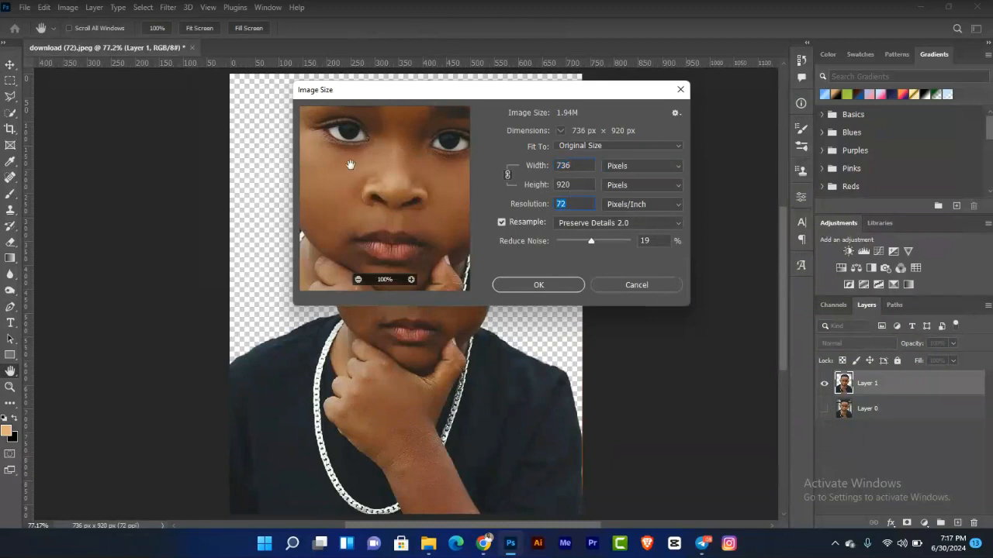
type("300")
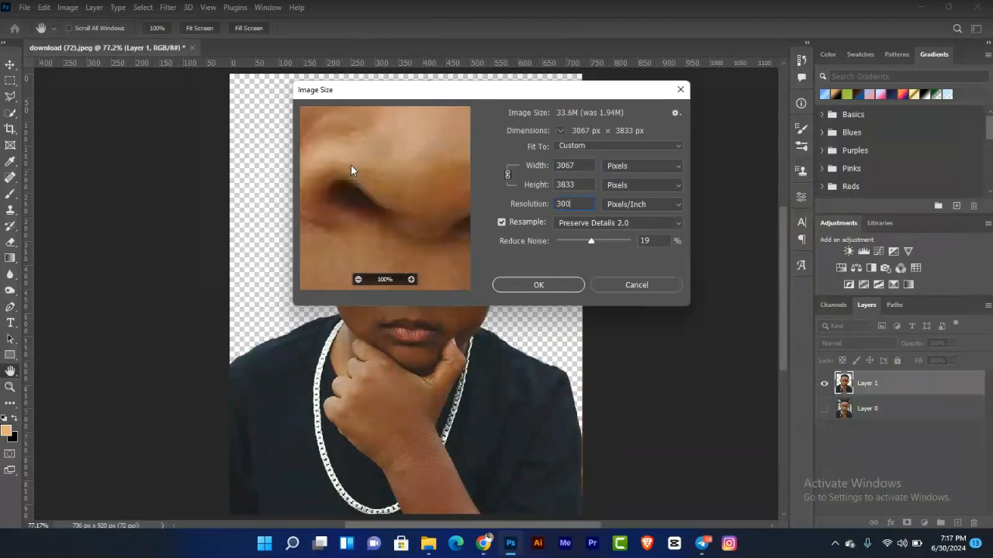
left_click(557, 285)
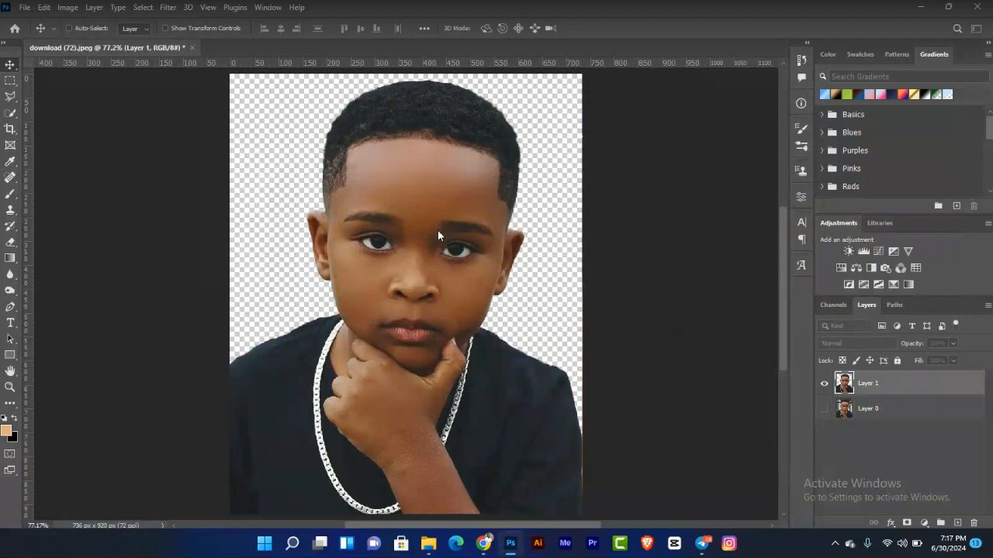
Step: Toggle both layers' visibility to compare the cut-out with the original photo
key("ctrl+0")
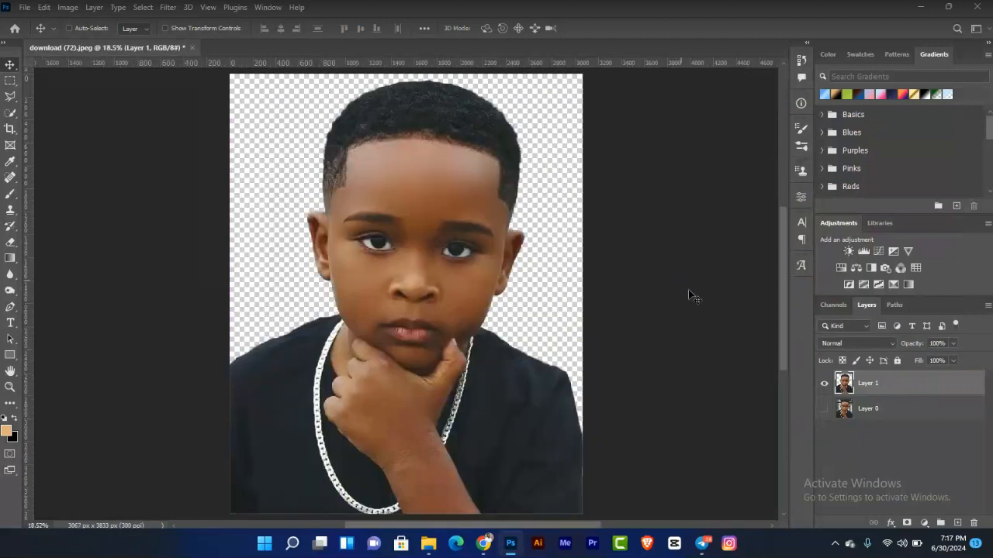
left_click(826, 410)
left_click(823, 383)
left_click(824, 383)
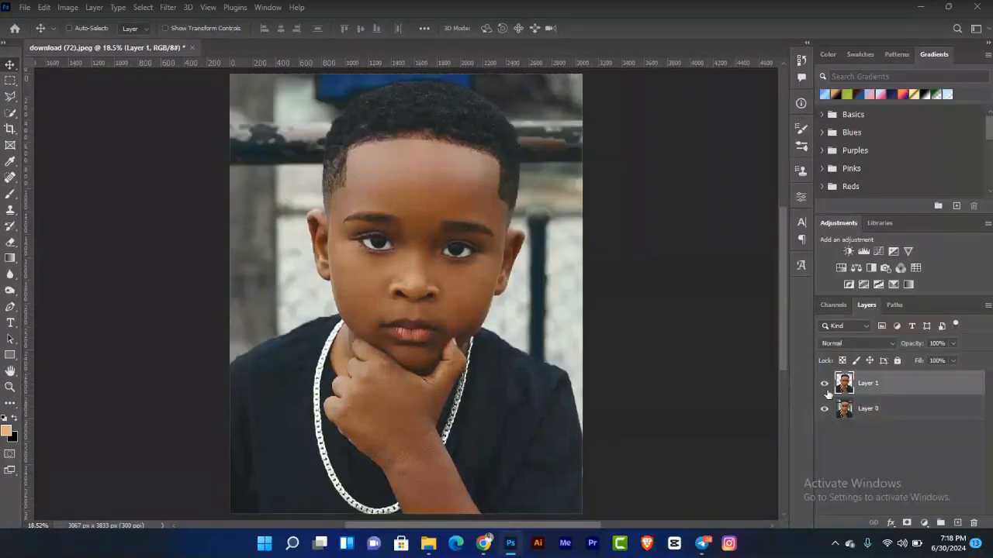
left_click(826, 409)
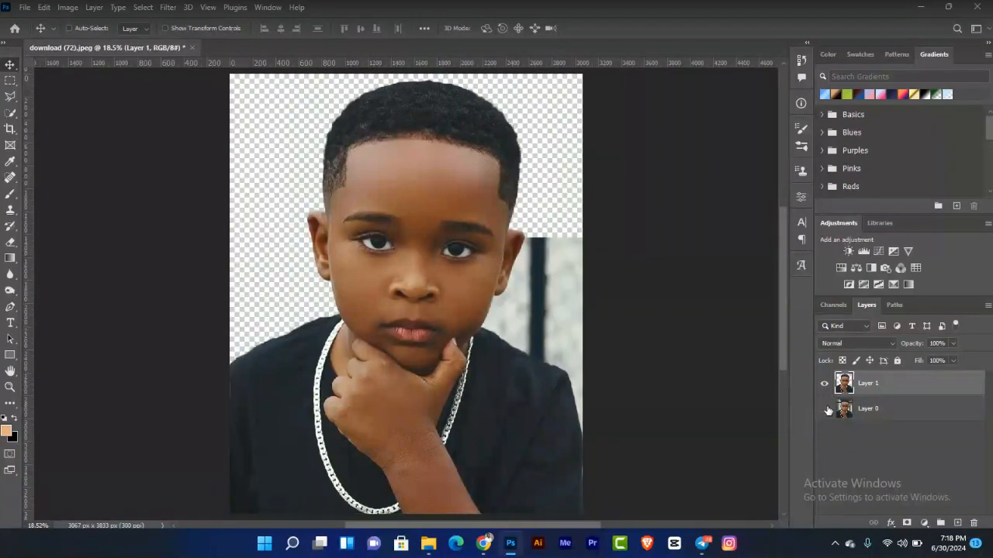
Step: Add a light grey #efefef Solid Color fill layer above the original photo layer as the new background
left_click(884, 416)
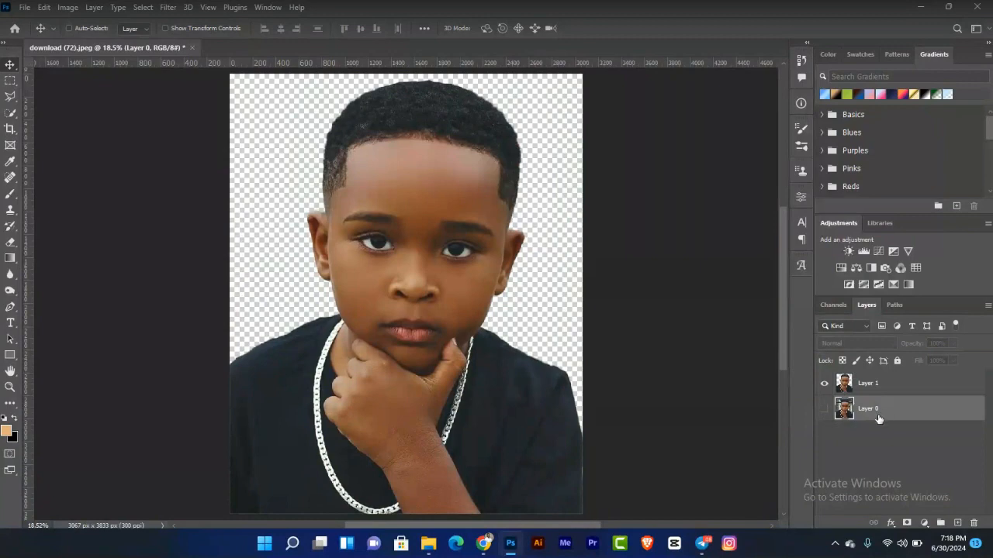
left_click(924, 524)
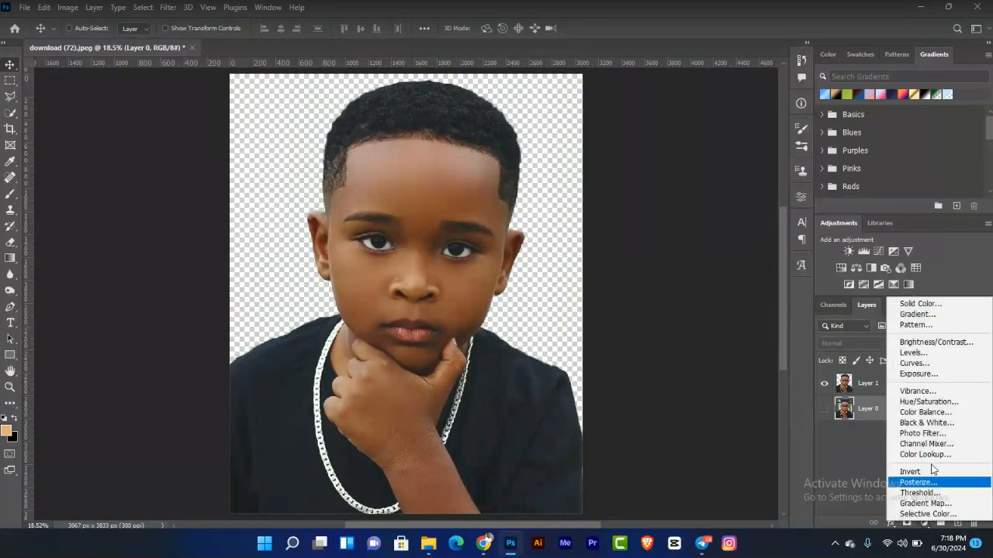
left_click(923, 306)
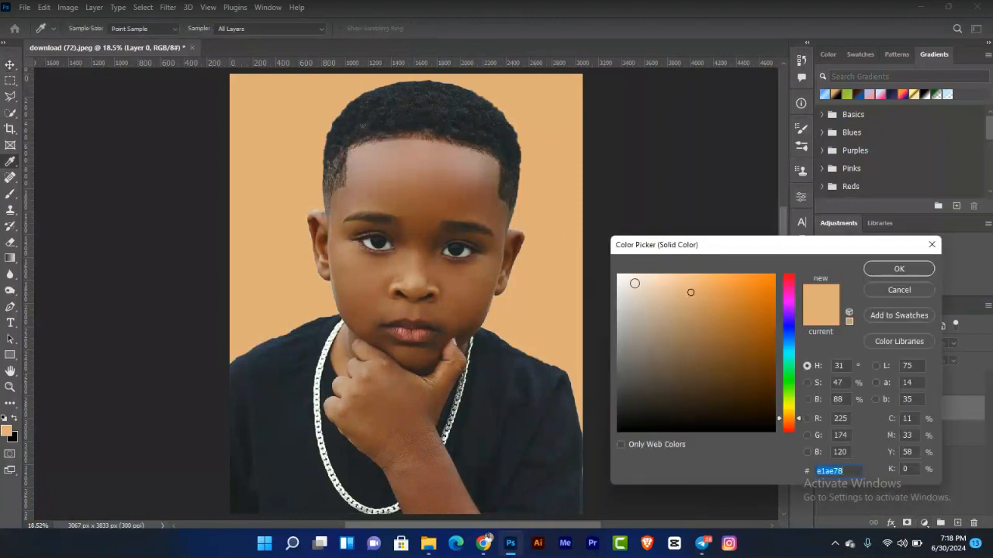
mouse_move(634, 284)
left_mouse_down()
mouse_move(628, 275)
mouse_move(647, 273)
mouse_move(614, 266)
mouse_move(655, 276)
mouse_move(619, 294)
mouse_move(618, 283)
left_mouse_up()
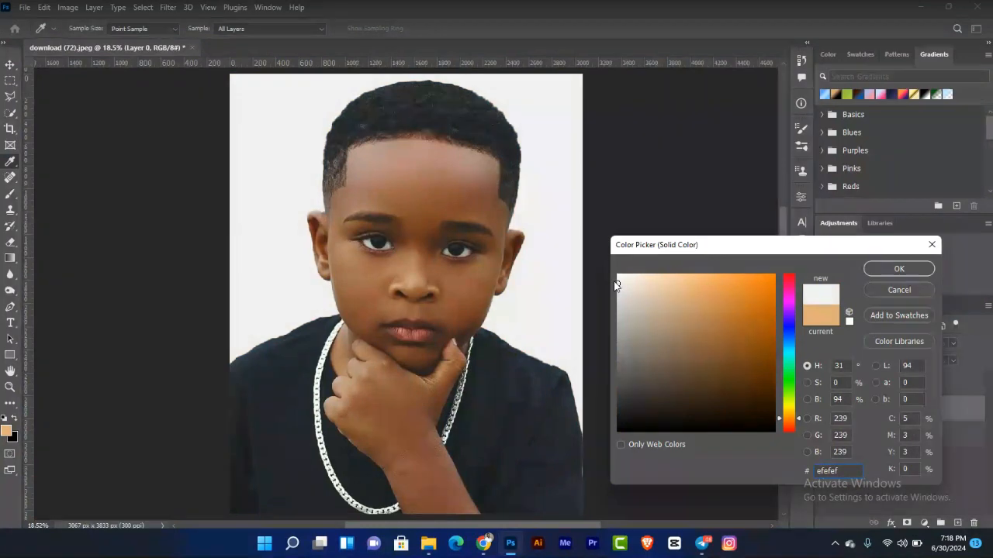
left_click(903, 269)
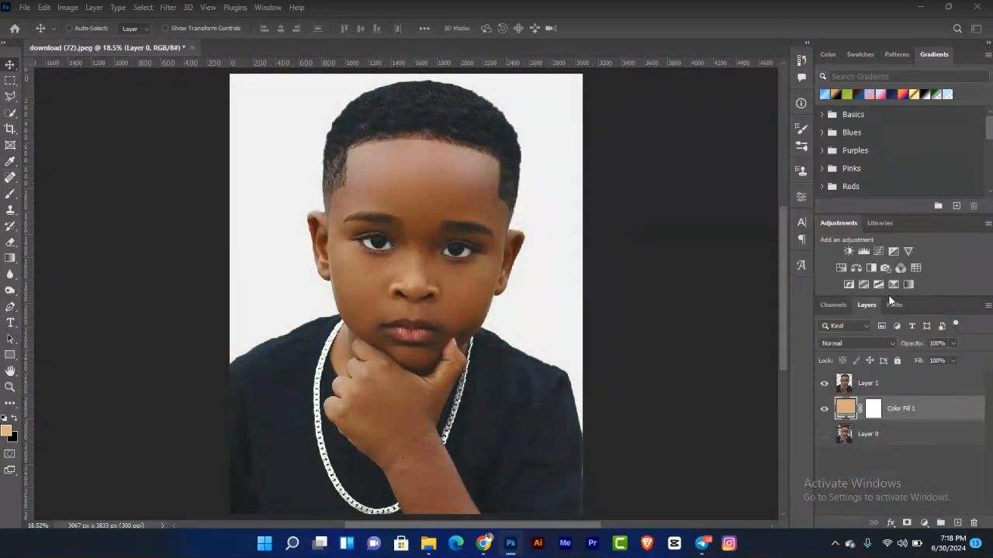
Step: Rename the cut-out layer to Image
left_click(875, 386)
double_click(868, 383)
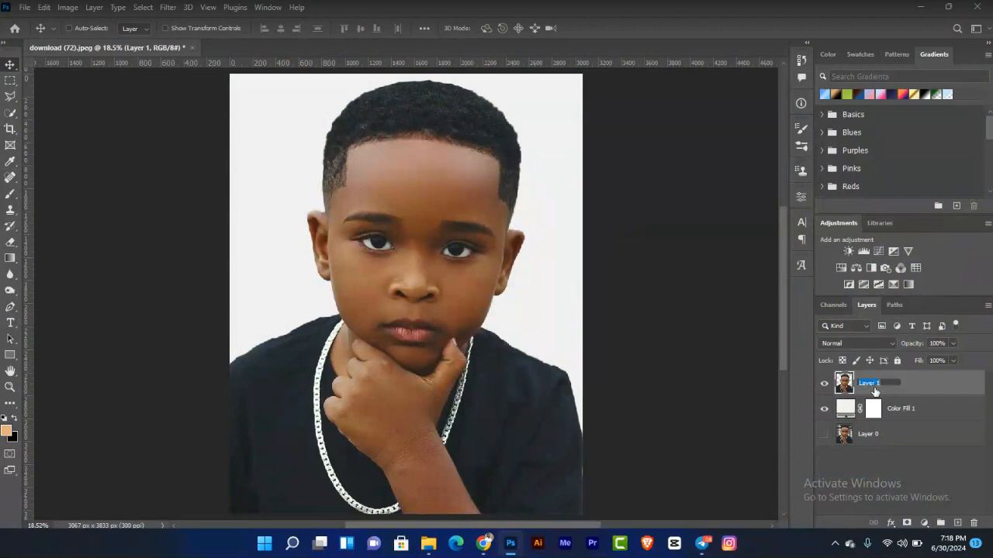
type("Image")
key("Return")
Step: Convert the Image layer to a Smart Object, then open its contents and close them again
right_click(924, 379)
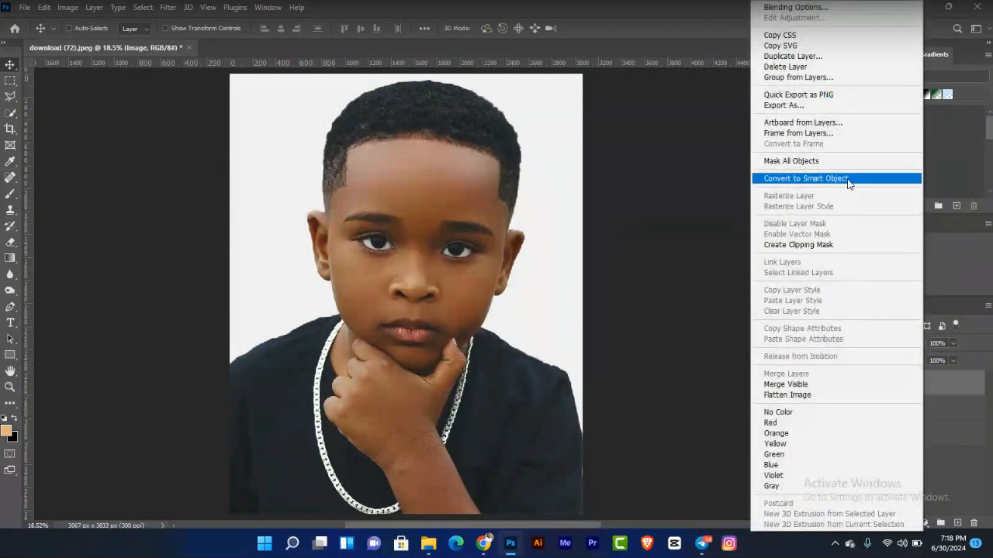
left_click(848, 180)
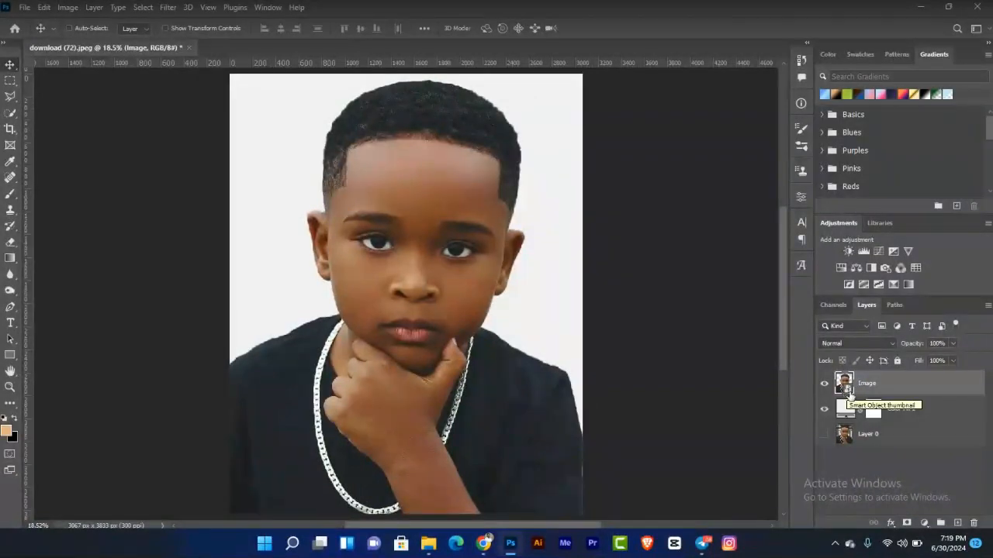
double_click(850, 391)
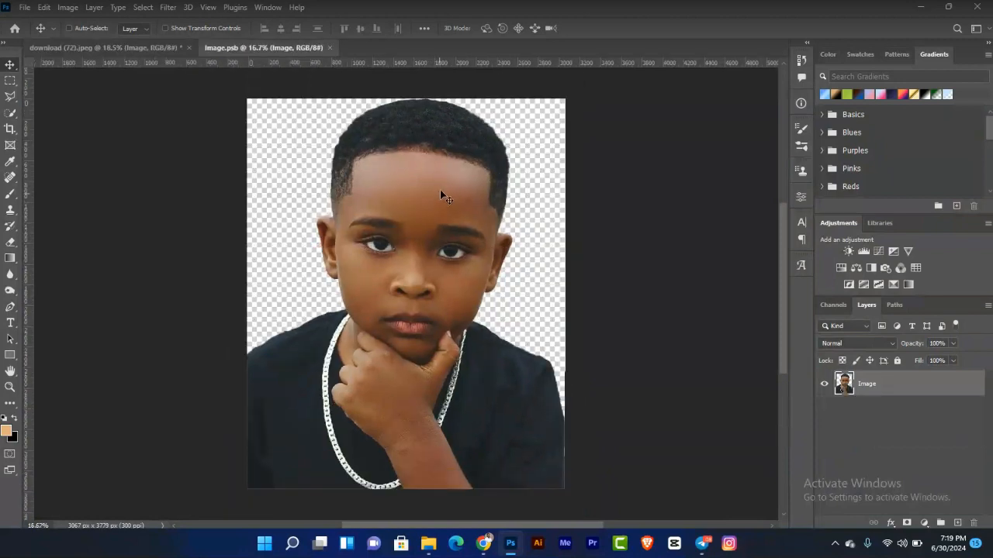
left_click(330, 48)
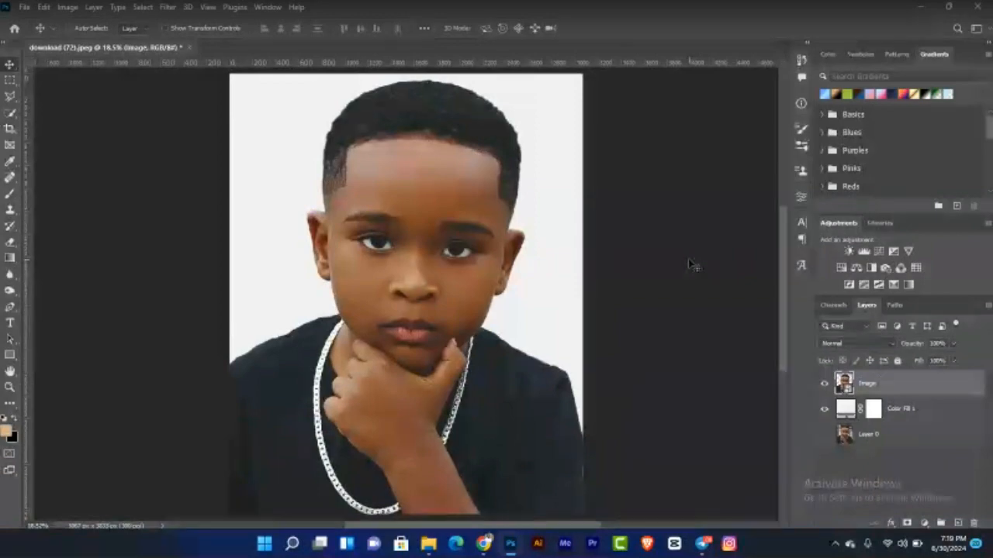
Step: Add a Black & White adjustment layer and clip it to the Image layer
left_click(875, 271)
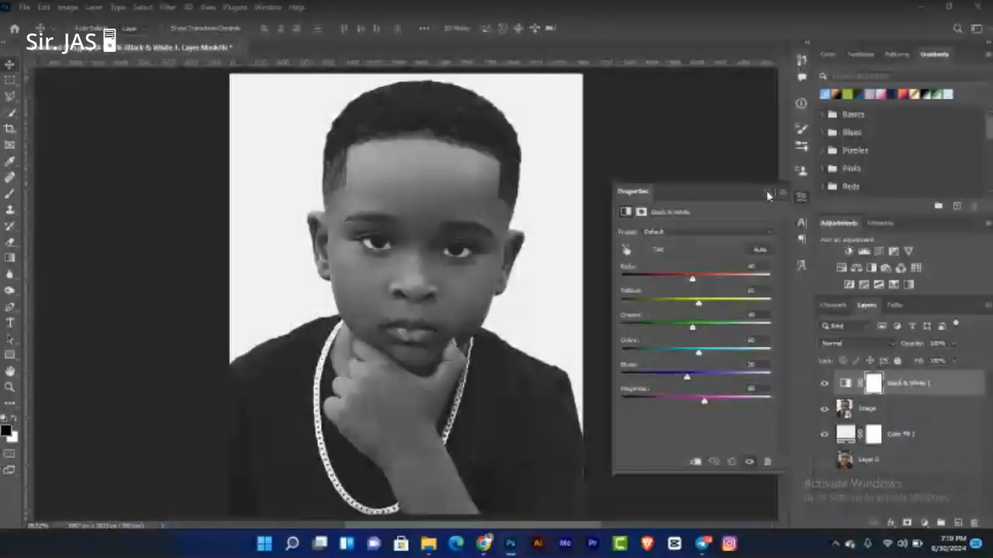
left_click(842, 327)
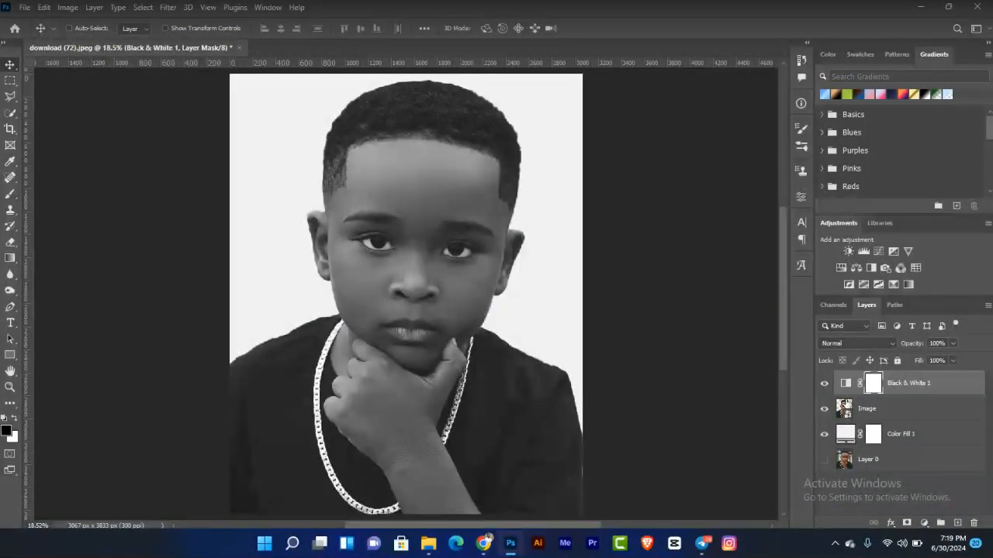
double_click(845, 383)
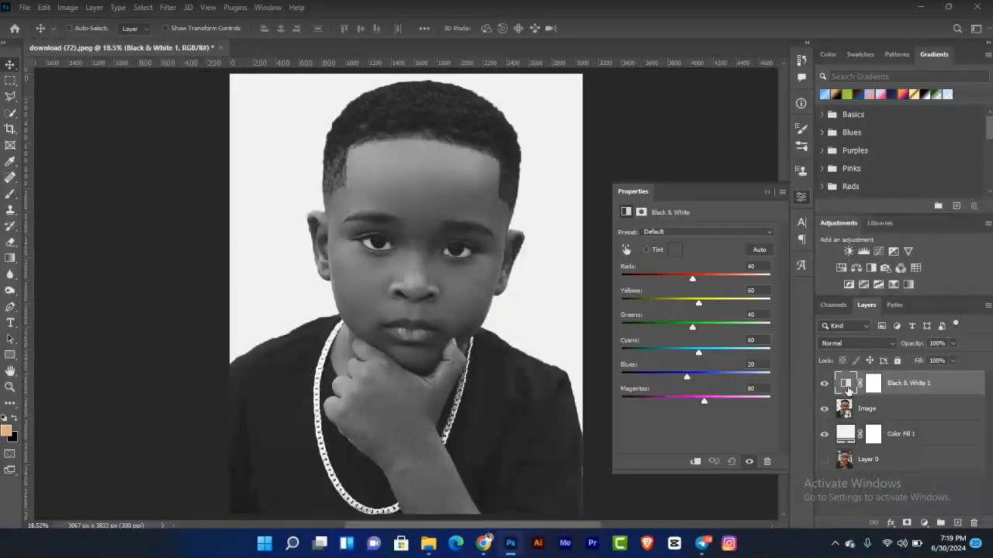
left_click(696, 463)
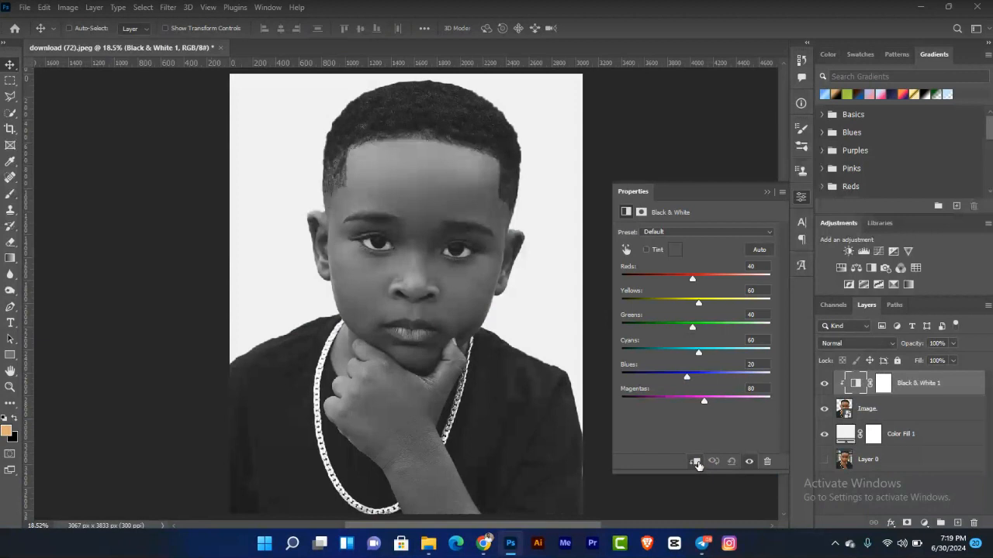
left_click(765, 191)
Step: Show the original photo layer and hide the grey Color Fill layer beneath the Image layer
left_click(824, 460)
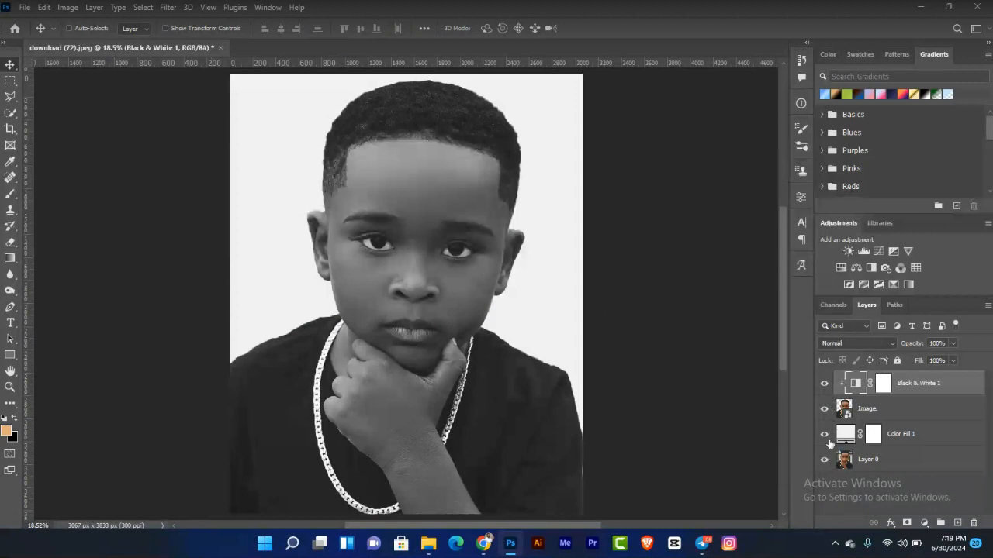
left_click(825, 408)
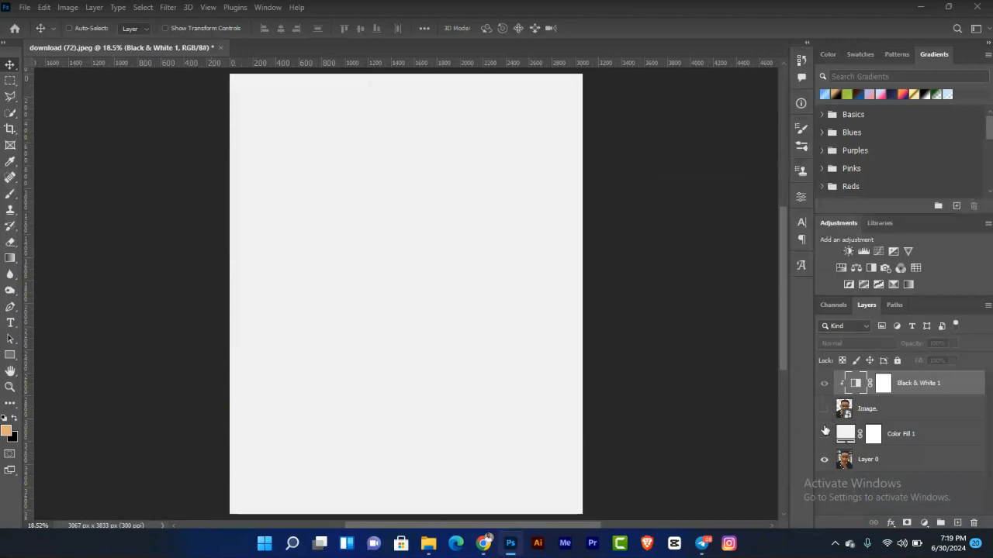
left_click(824, 434)
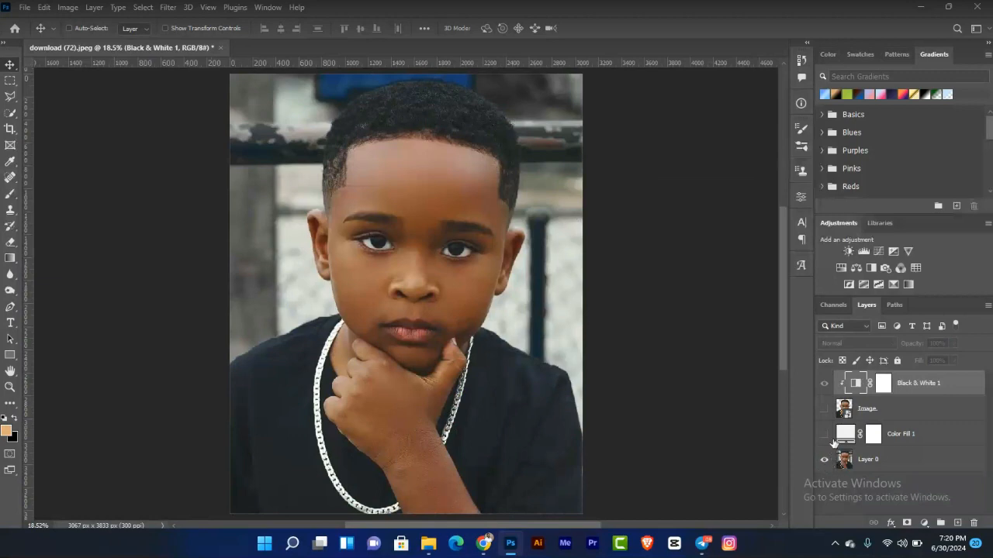
left_click(825, 411)
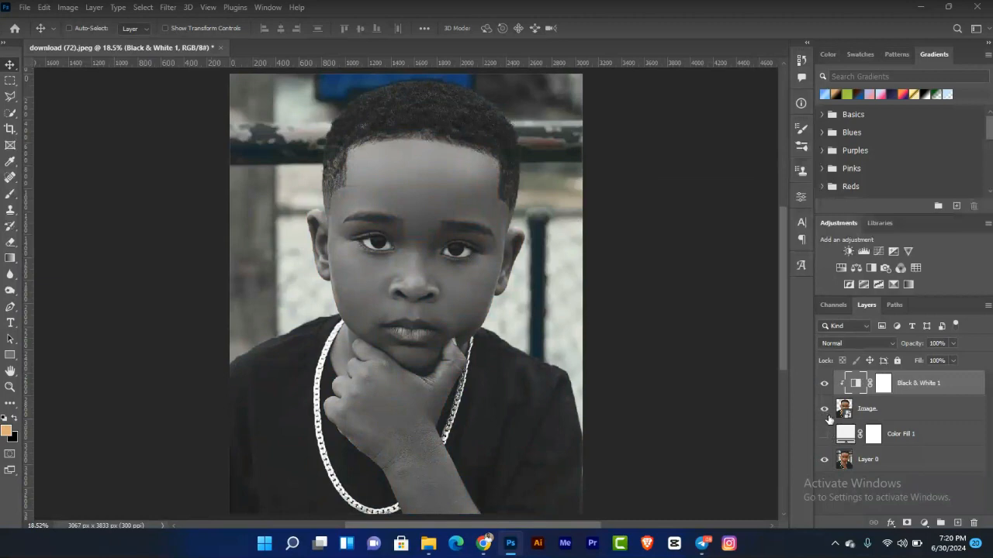
Step: Toggle the Black & White and Image layers on and off to compare, then show the grey Color Fill layer again
left_click(824, 383)
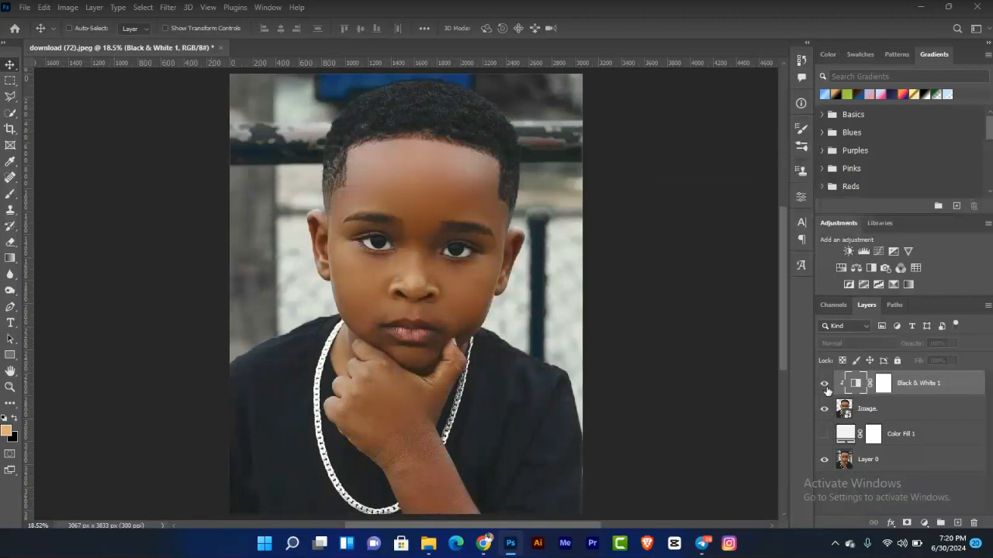
left_click(826, 385)
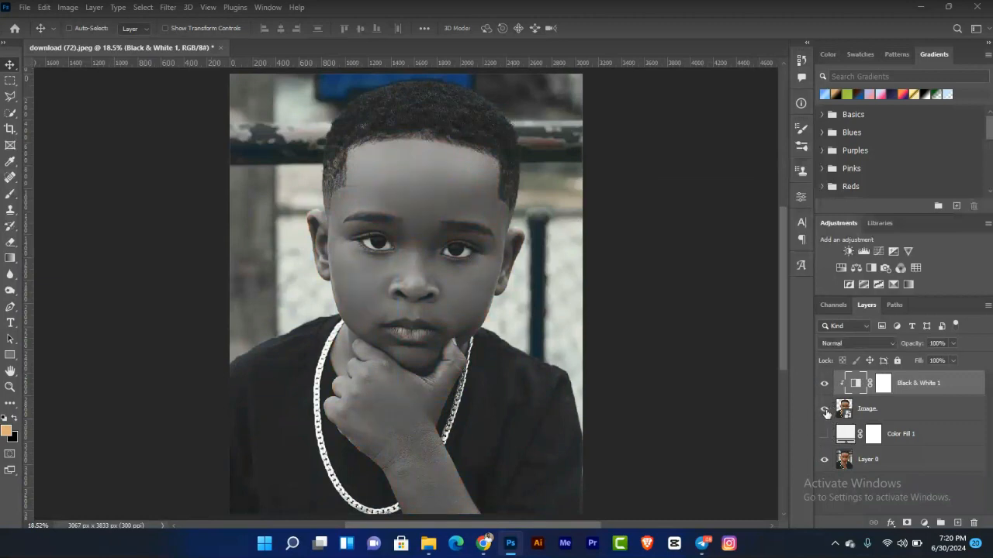
left_click(825, 411)
left_click(826, 411)
left_click(825, 434)
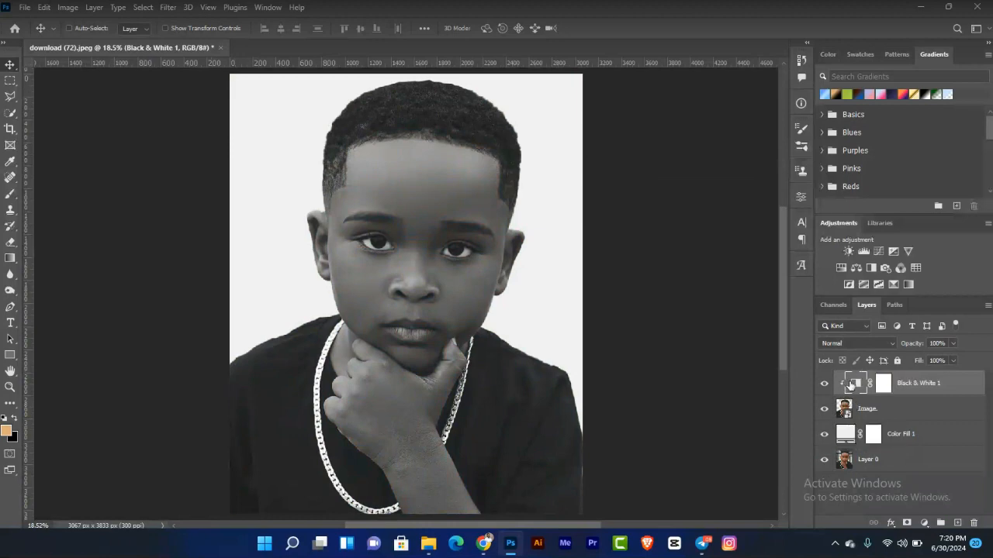
Step: Unclip the Black & White adjustment from the Image layer and clip it back again
double_click(856, 384)
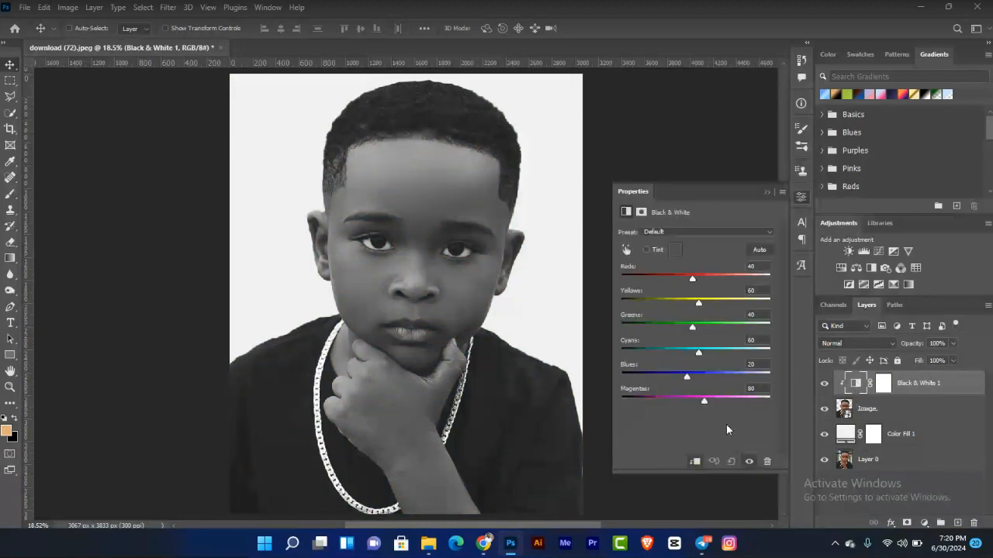
left_click(696, 462)
left_click(762, 194)
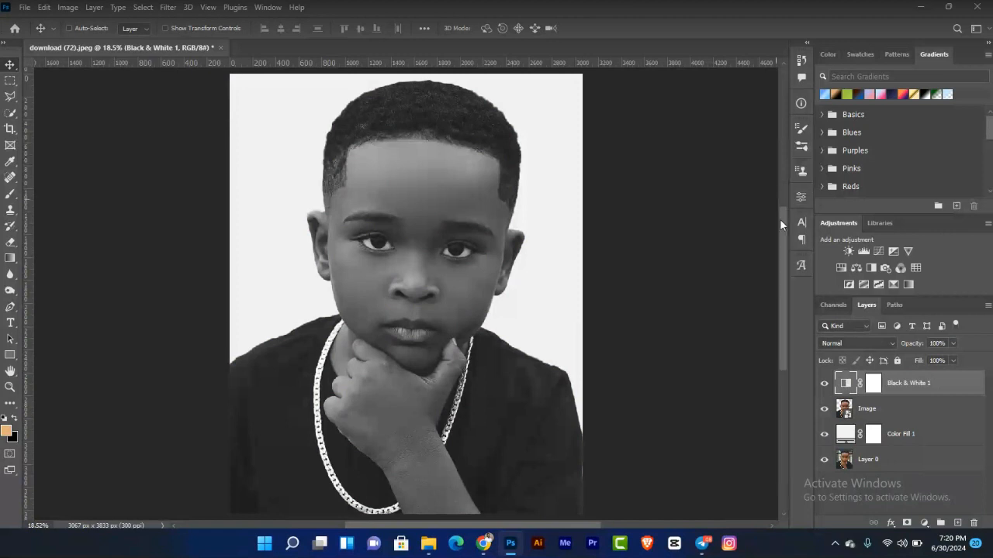
right_click(838, 382)
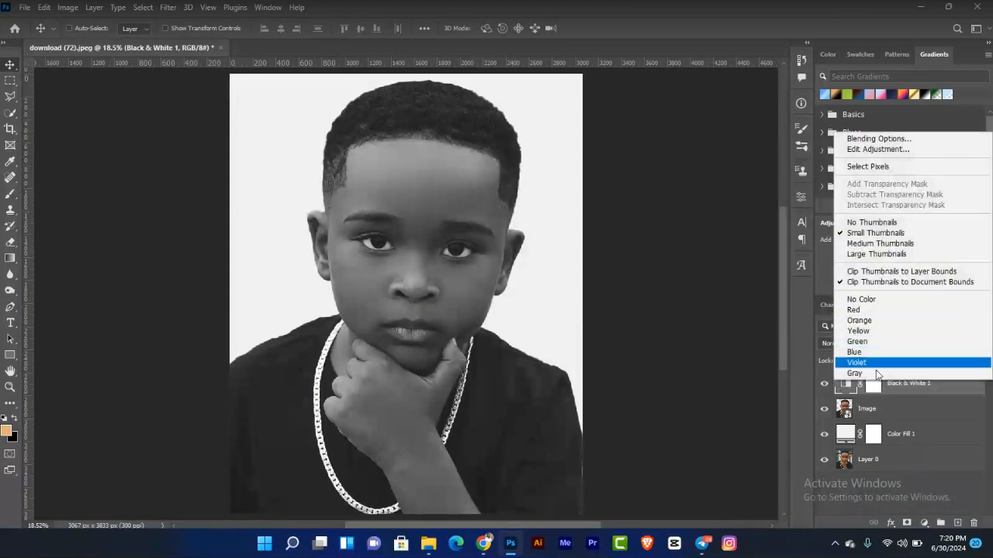
left_click(924, 388)
right_click(926, 375)
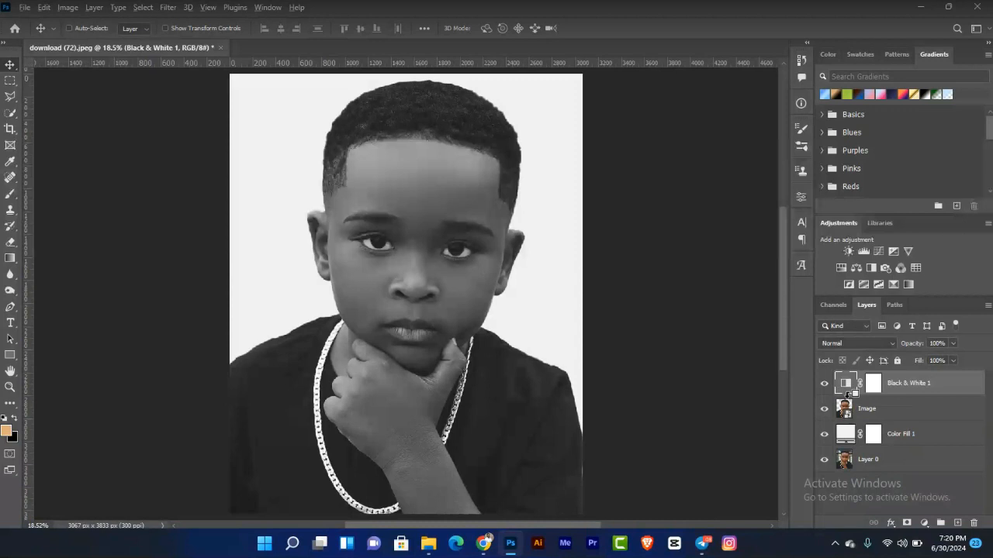
left_click(847, 394, "alt")
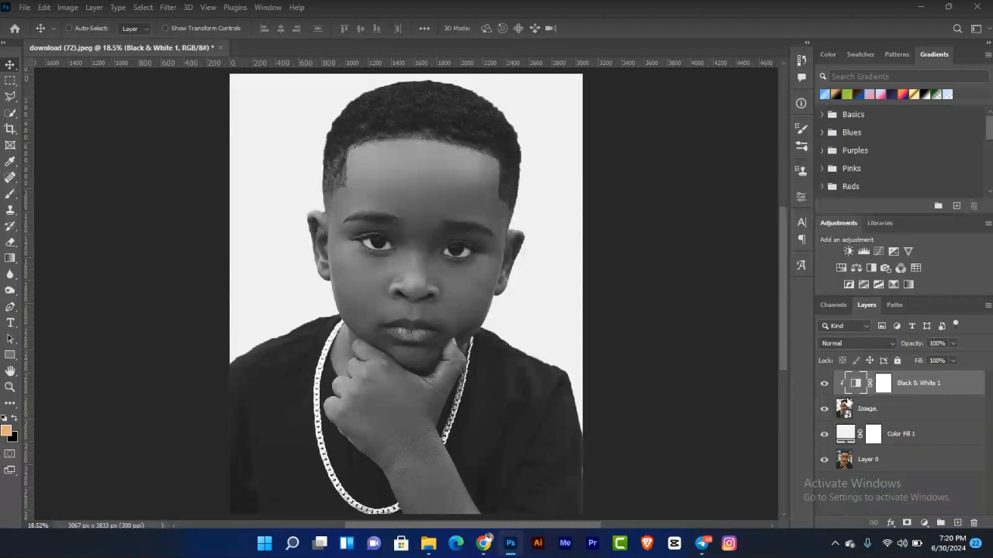
Step: Combine the Image layer and its Black & White adjustment into a Smart Object and open its contents
left_click(886, 415)
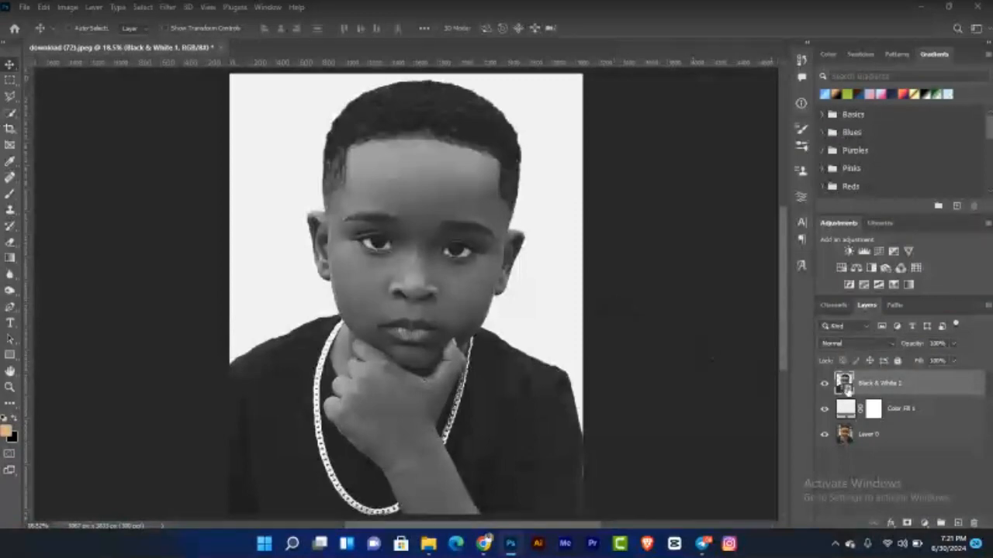
double_click(844, 383)
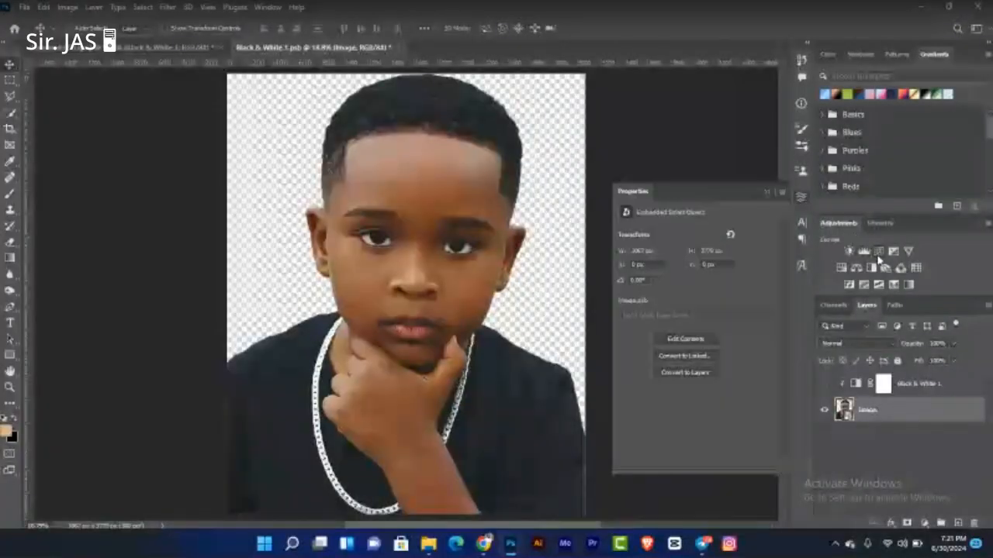
Step: Add a clipped Curves adjustment above the Image layer and shape a gentle S-curve with two points
left_click(801, 197)
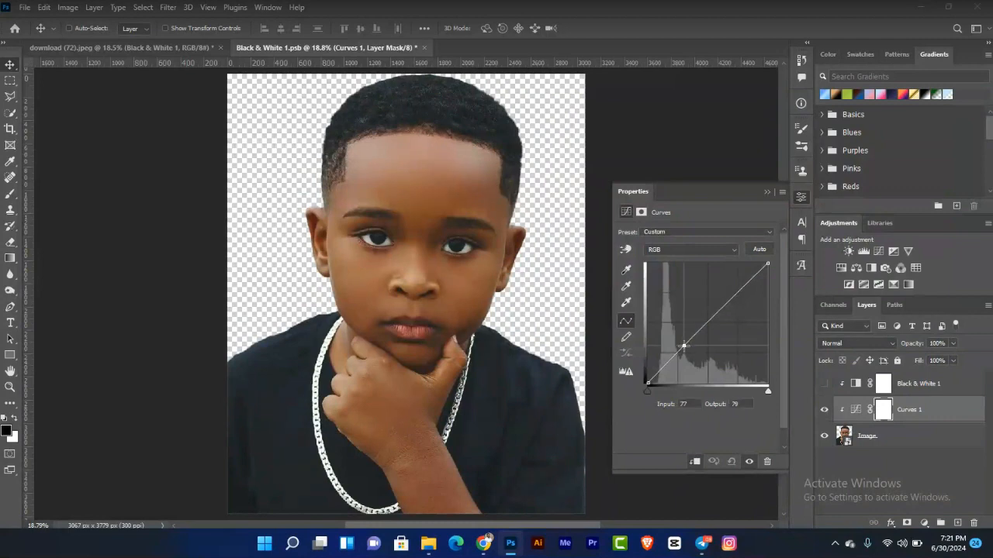
left_click_drag(685, 345, 688, 353)
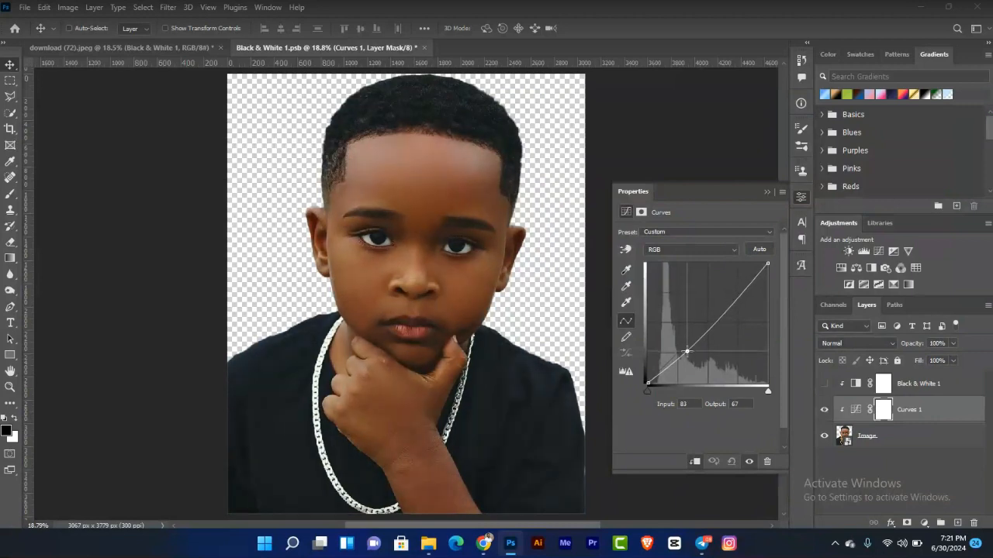
left_click(725, 308)
left_click_drag(725, 307, 720, 312)
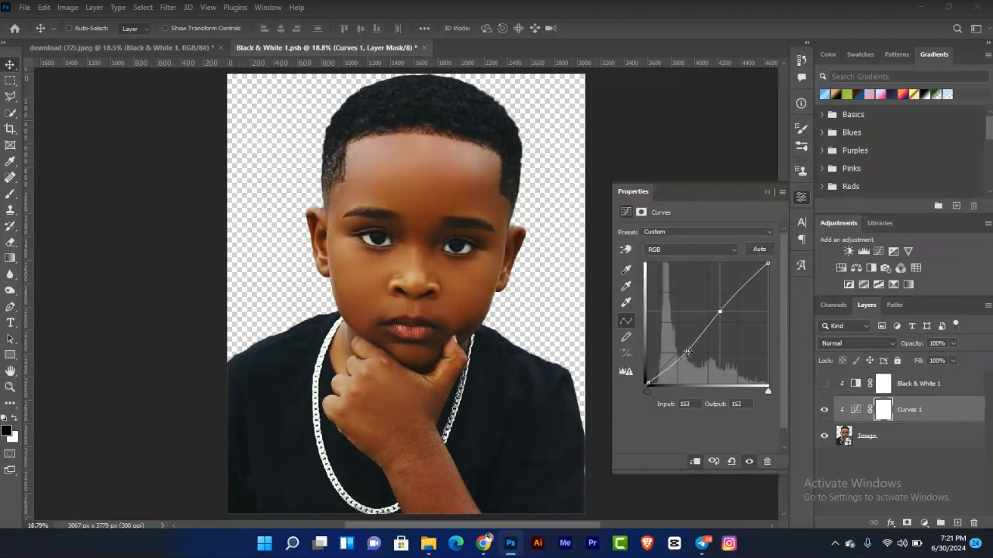
left_click_drag(685, 354, 681, 356)
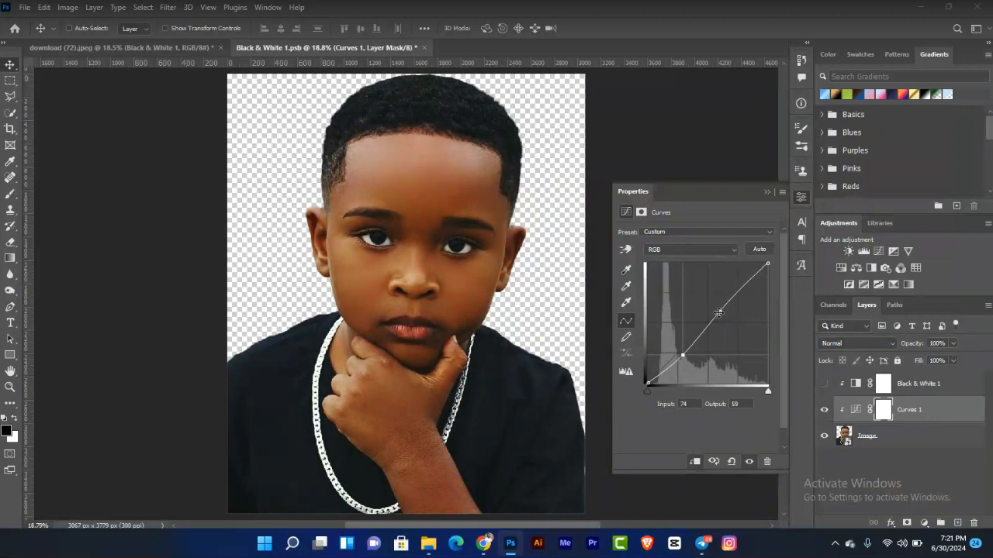
left_click_drag(718, 312, 721, 311)
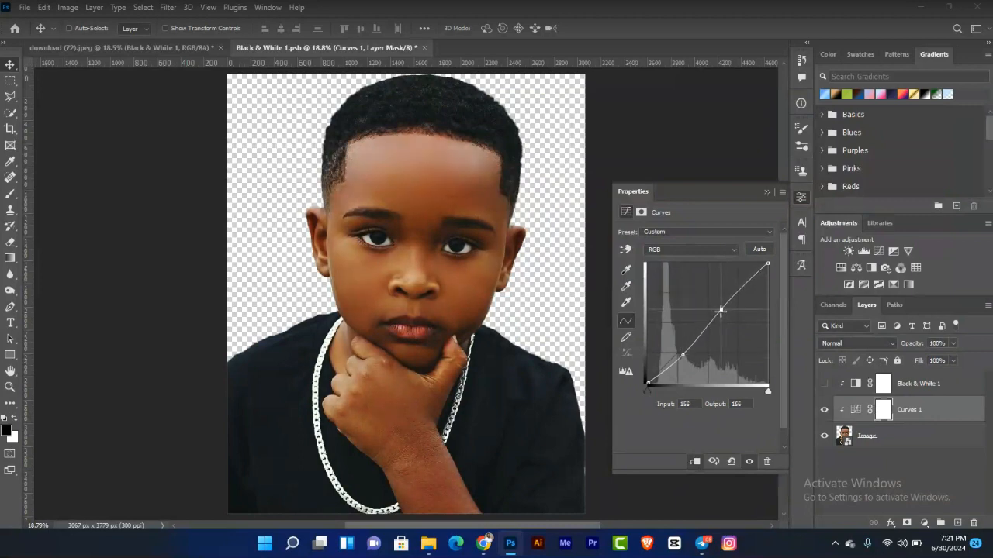
left_click(767, 191)
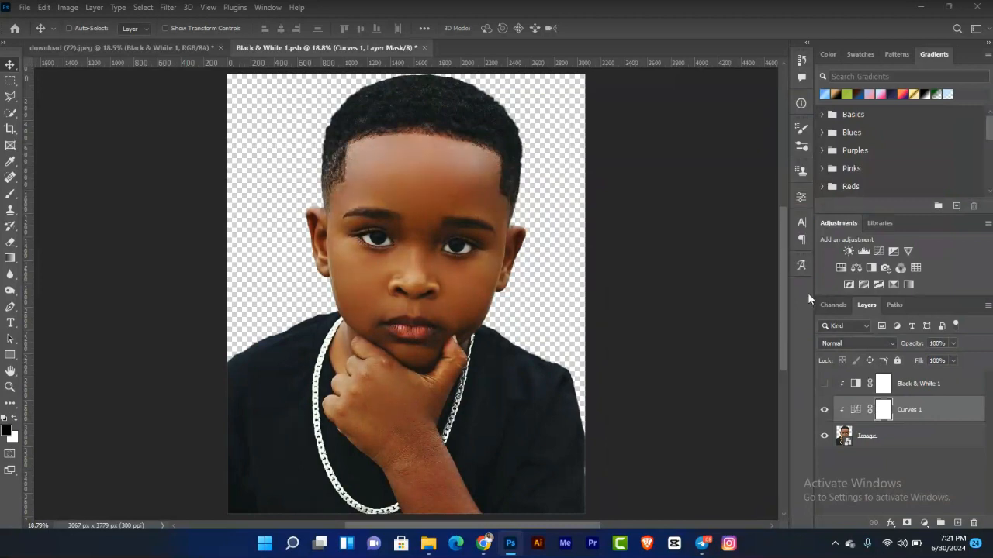
Step: Toggle the Curves layer on and off to compare, then show the Black & White layer again
left_click(823, 410)
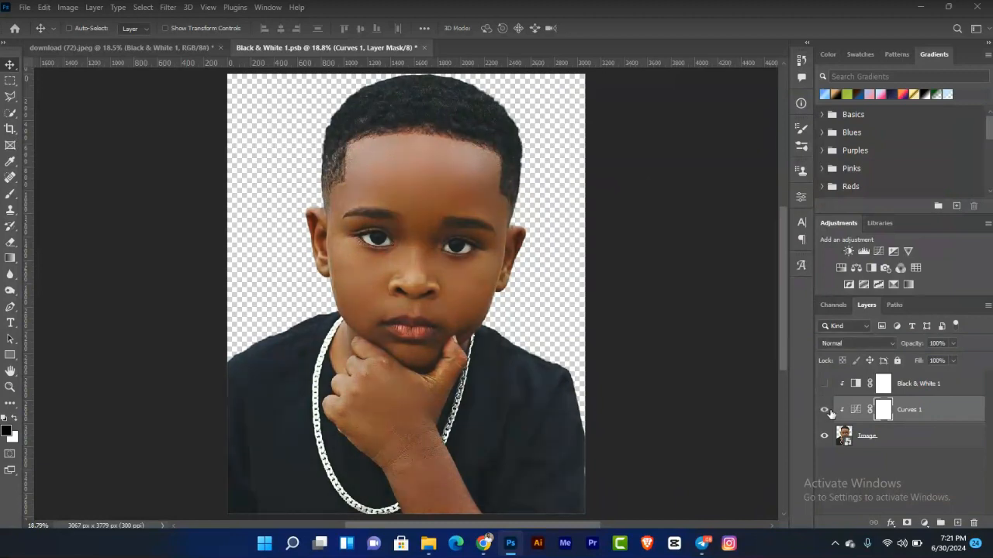
left_click(826, 411)
left_click(827, 411)
left_click(826, 411)
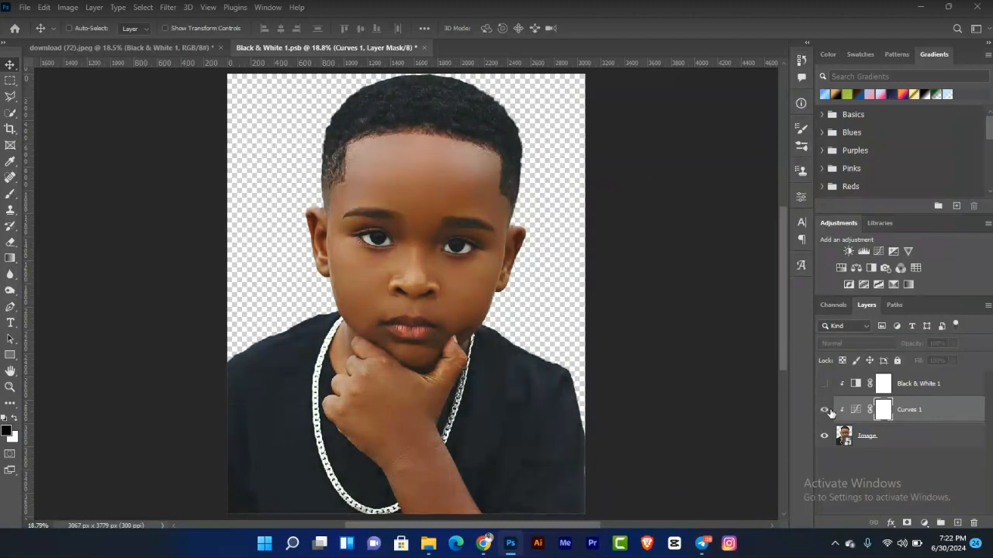
left_click(827, 411)
left_click(827, 411)
left_click(824, 383)
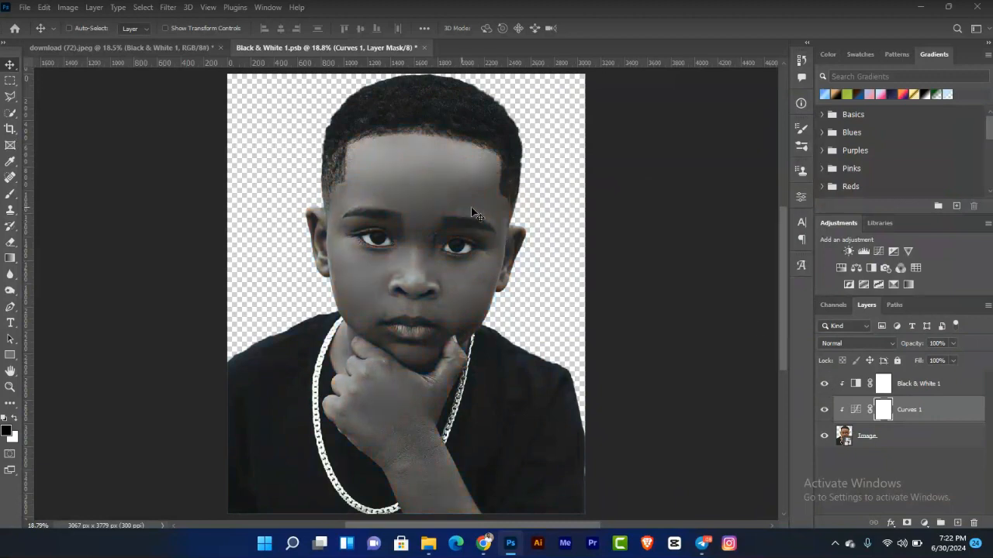
Step: Close the Smart Object contents saving the changes, then open the Camera Raw Filter on the Smart Object
left_click(423, 47)
left_click(439, 205)
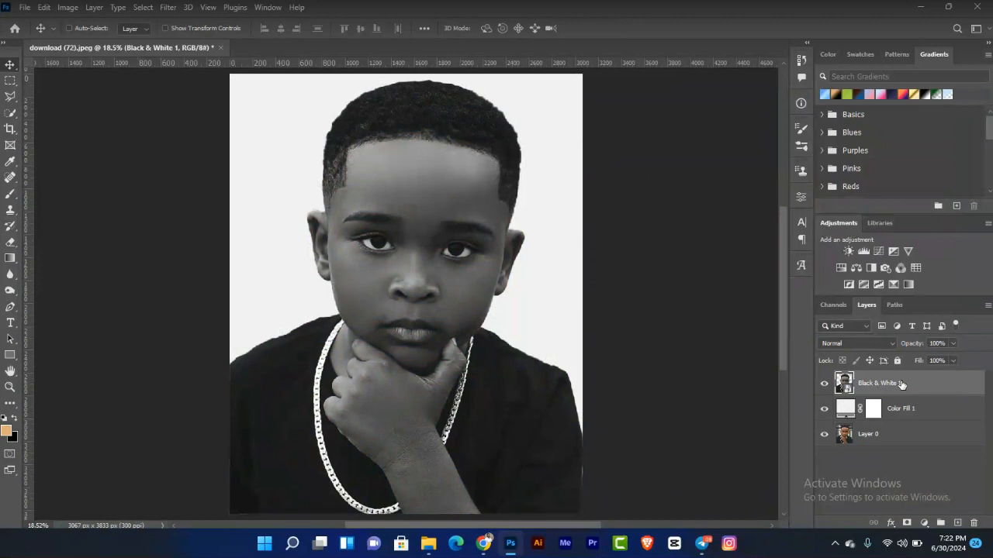
left_click(165, 8)
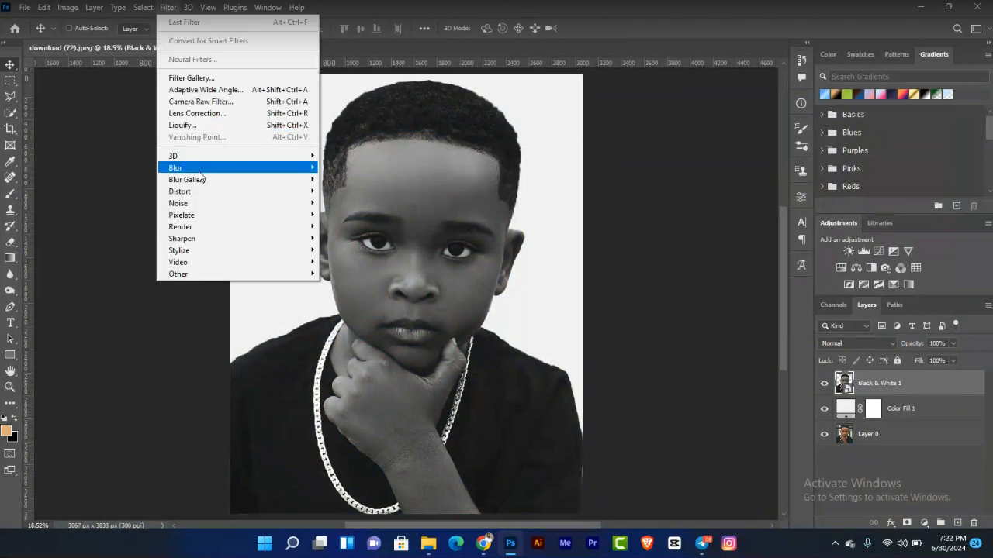
left_click(244, 102)
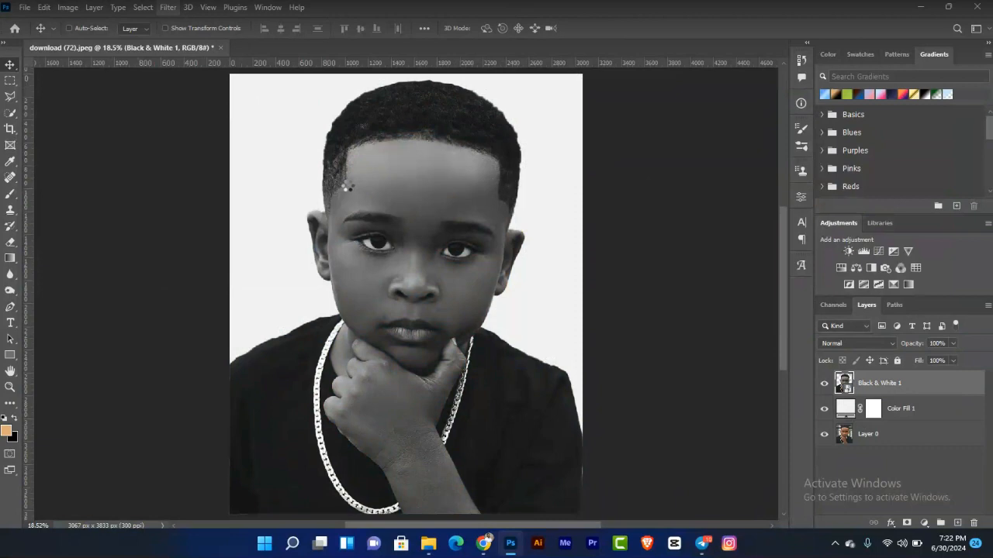
key("XF86MonBrightnessUp")
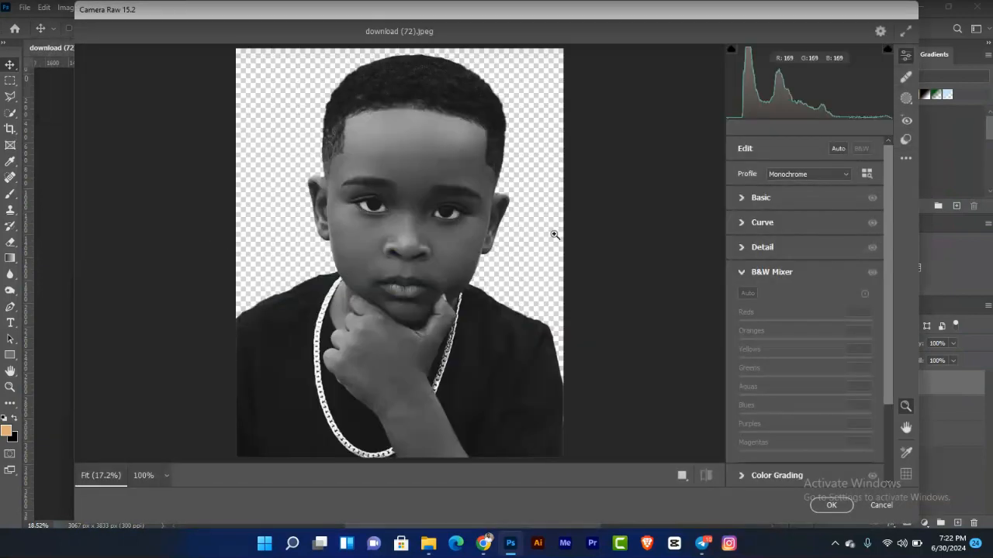
Step: In the Basic panel, set Contrast to +69, Shadows to +97 and Blacks to -51
left_click(741, 200)
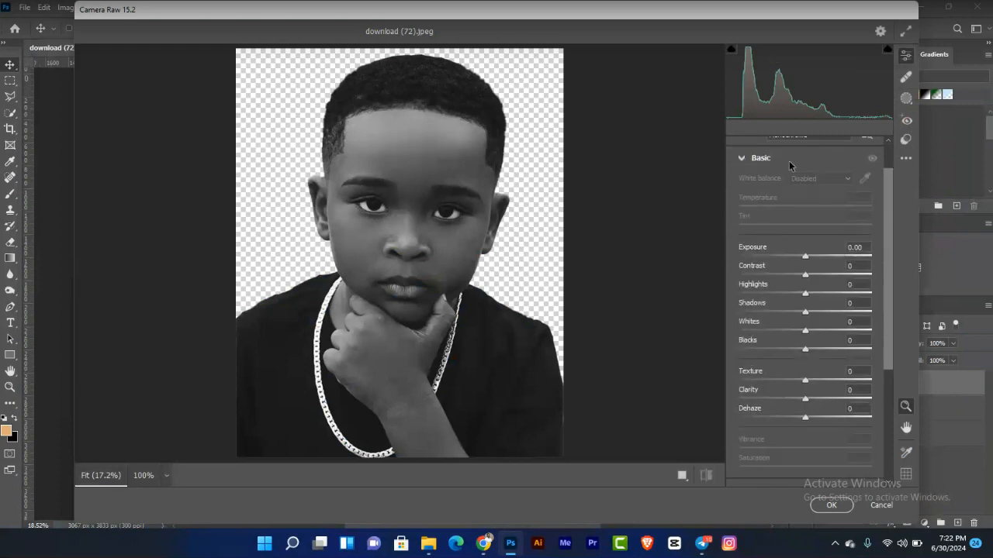
scroll(887, 159, "up", 2)
left_click(779, 197)
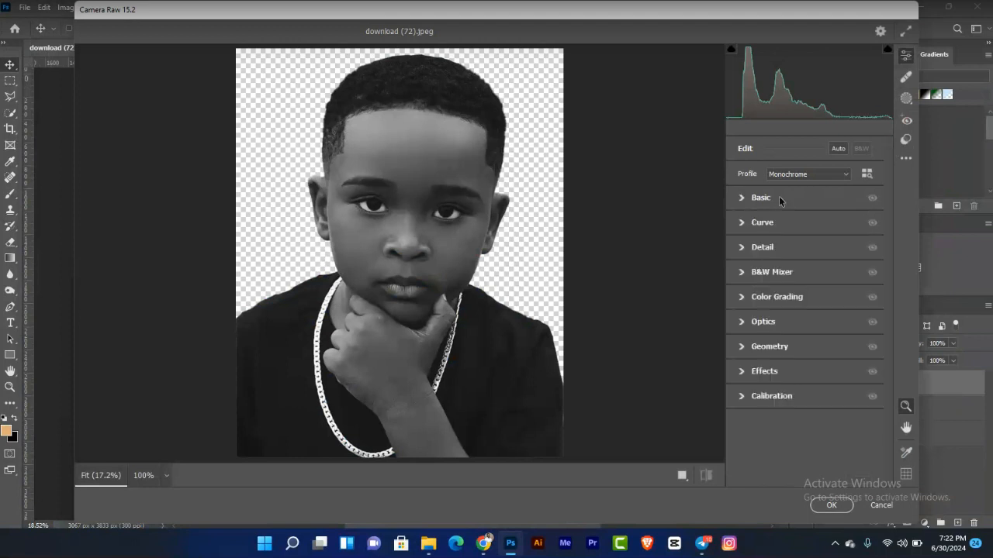
left_click(779, 199)
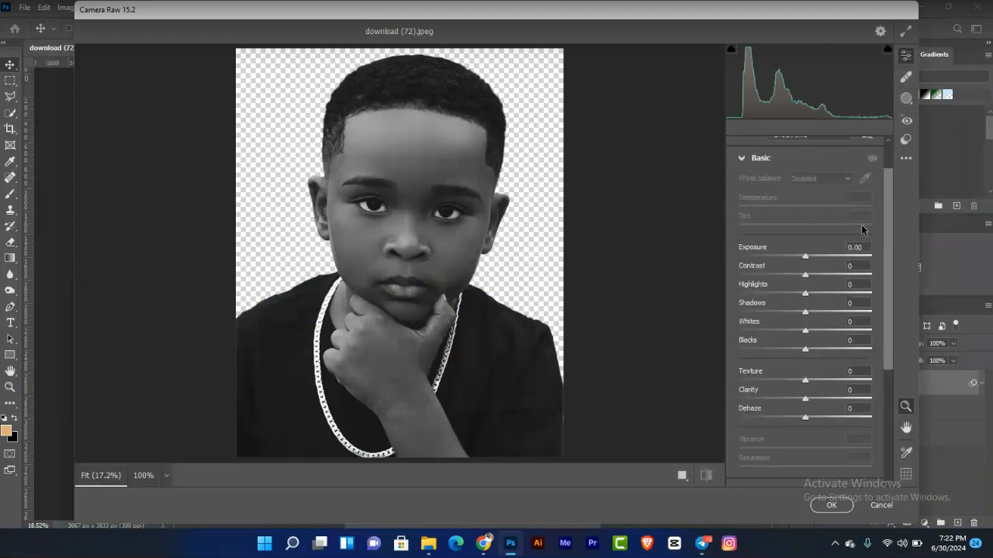
scroll(889, 228, "up", 2)
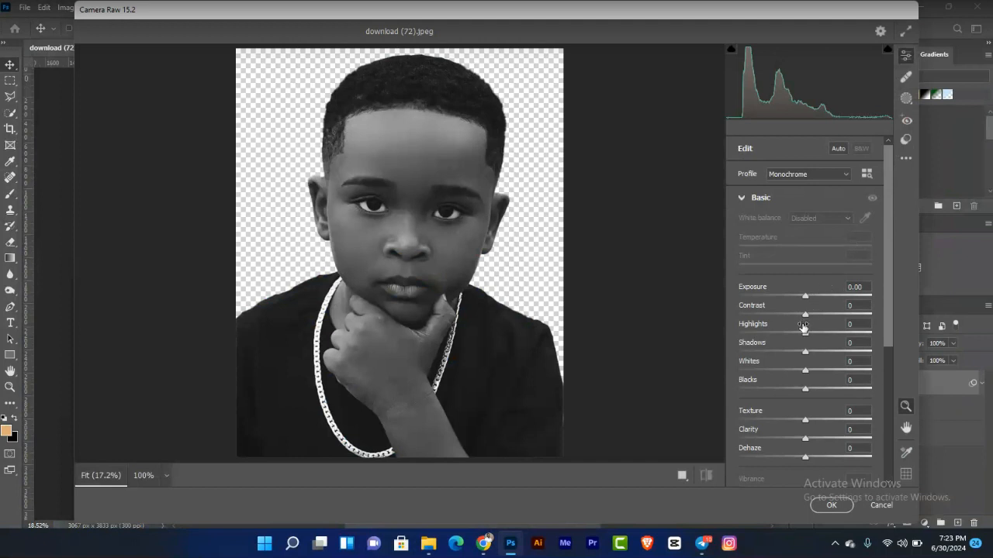
left_click_drag(807, 315, 852, 318)
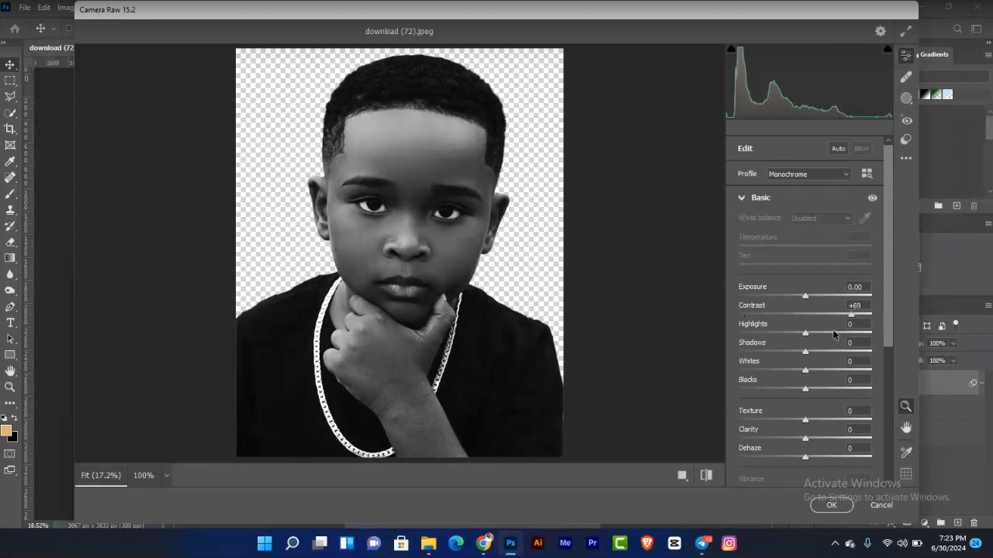
left_click_drag(805, 353, 868, 353)
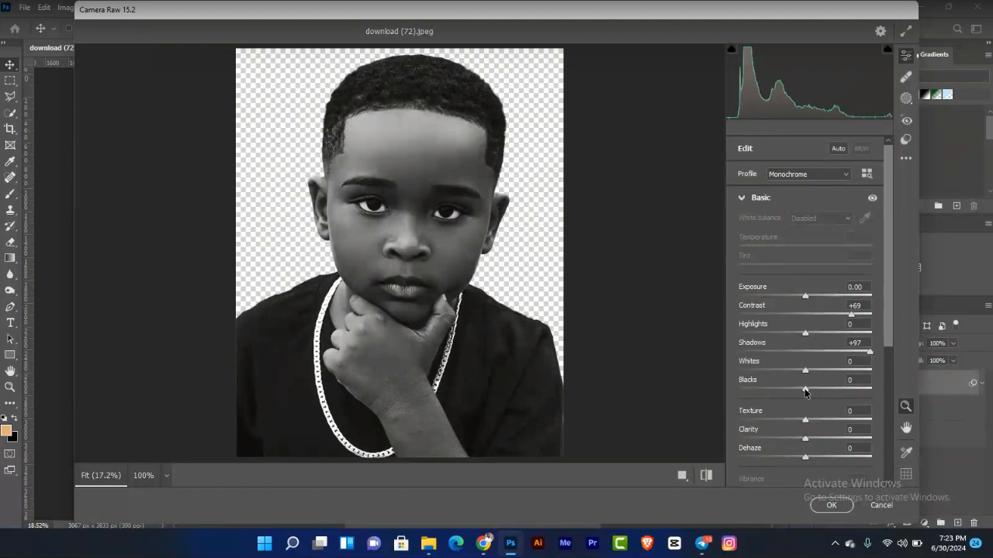
left_click_drag(805, 392, 770, 390)
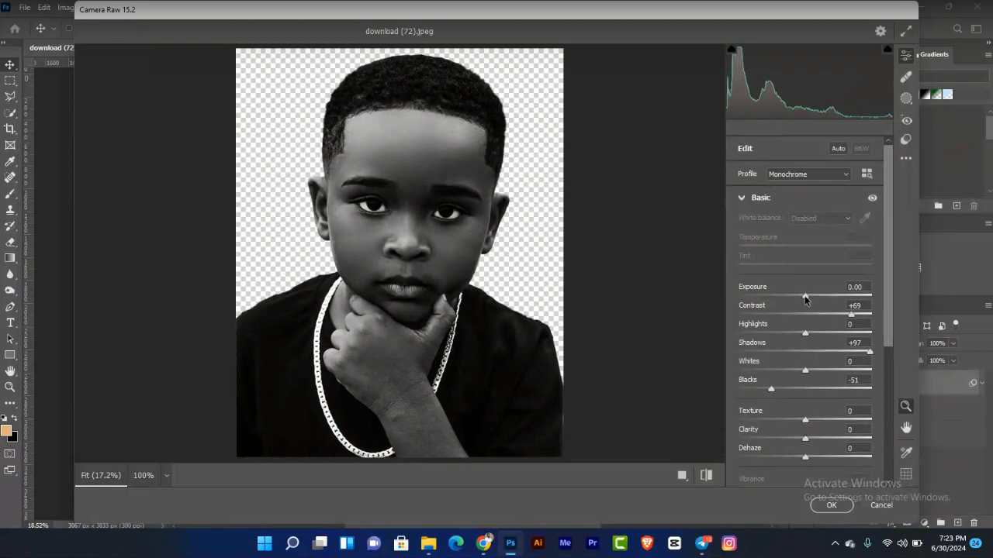
Step: Set Exposure to +0.20, raise Texture and Clarity slightly, and apply the Camera Raw filter
left_click_drag(807, 298, 810, 301)
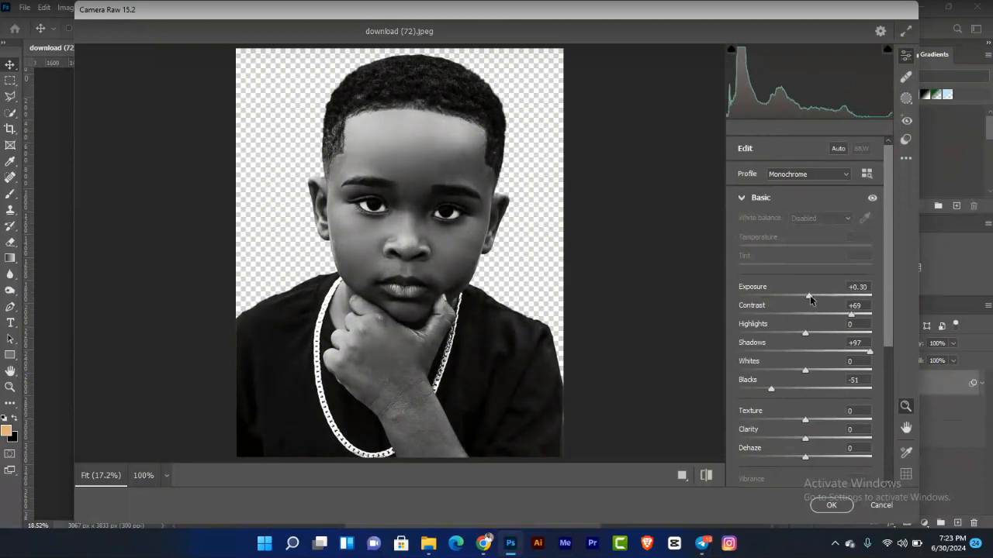
left_click_drag(810, 300, 808, 299)
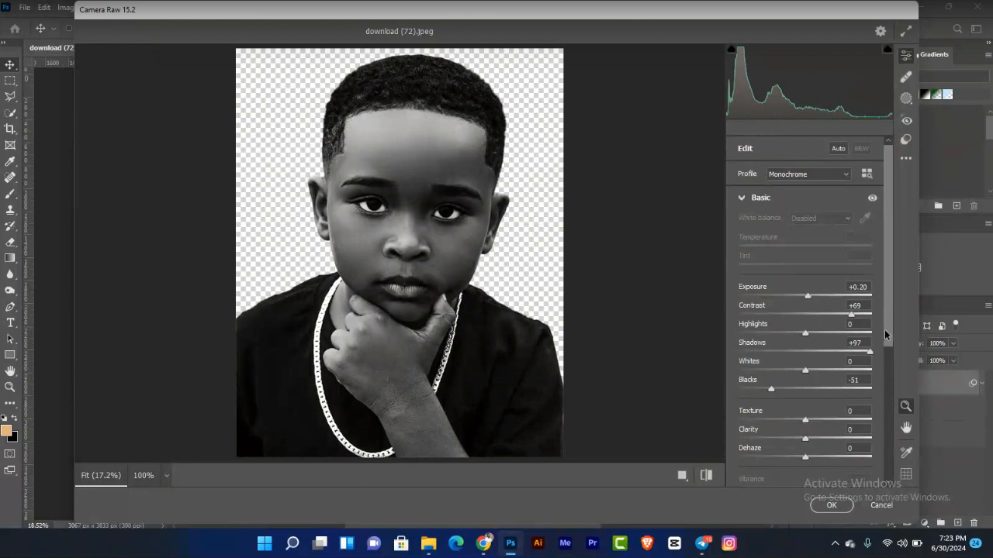
scroll(885, 330, "down", 2)
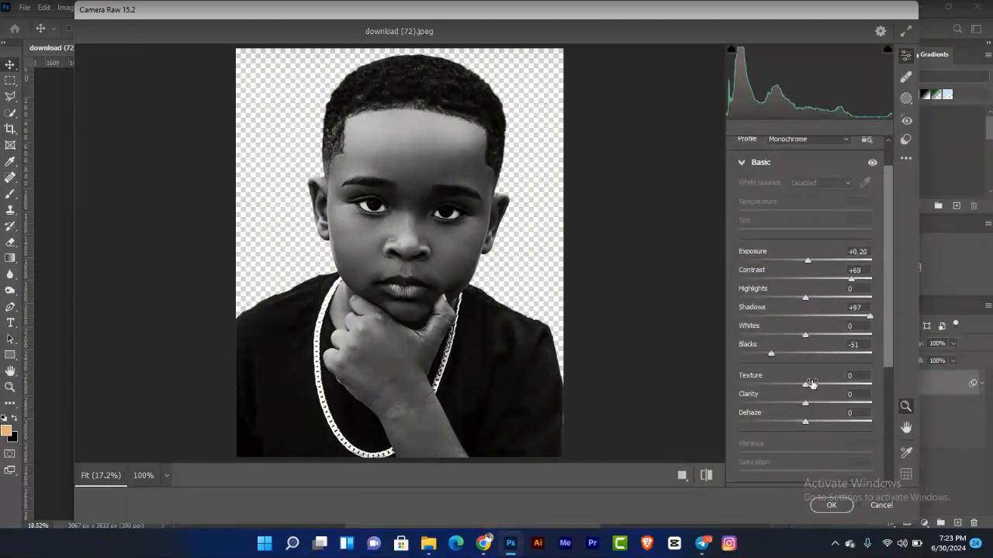
mouse_move(805, 385)
left_mouse_down()
mouse_move(823, 385)
mouse_move(809, 404)
left_mouse_up()
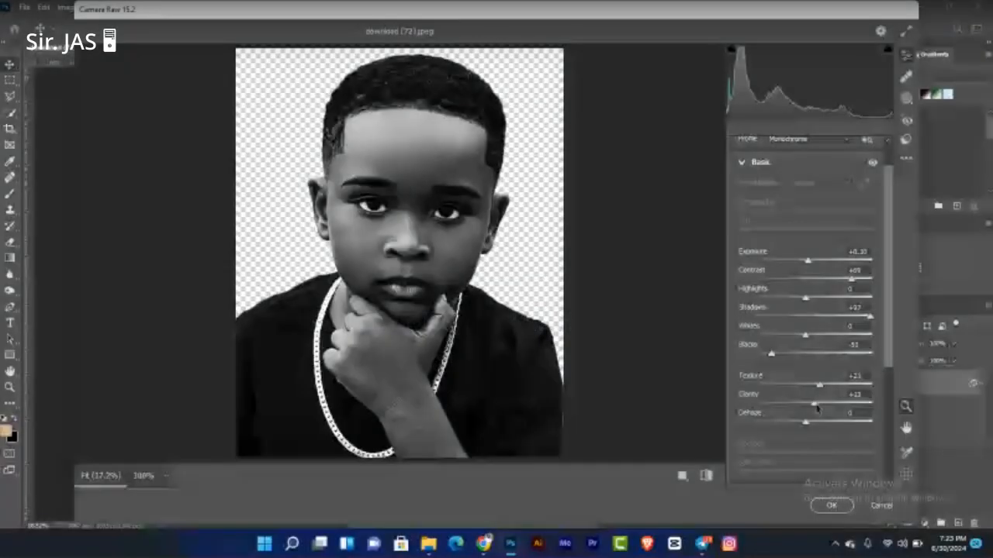
left_click_drag(814, 394, 811, 403)
left_click(828, 505)
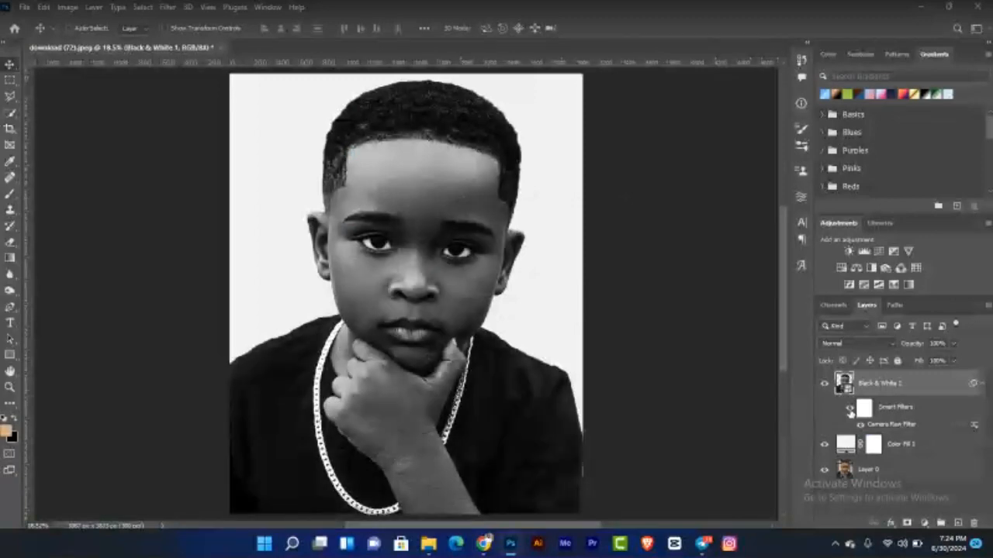
Step: Toggle the Smart Filters visibility on and off to compare the Camera Raw effect
left_click(850, 409)
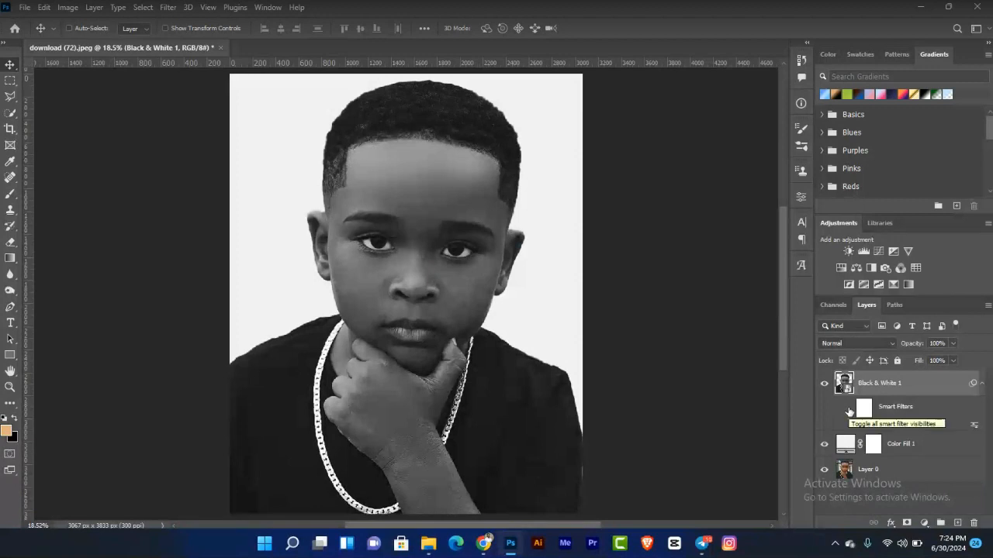
left_click(850, 409)
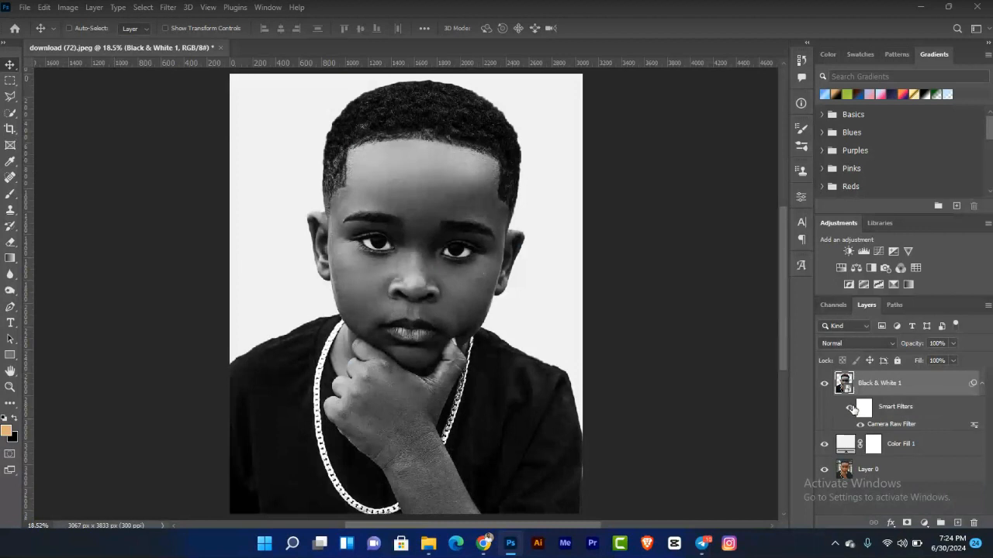
left_click(849, 408)
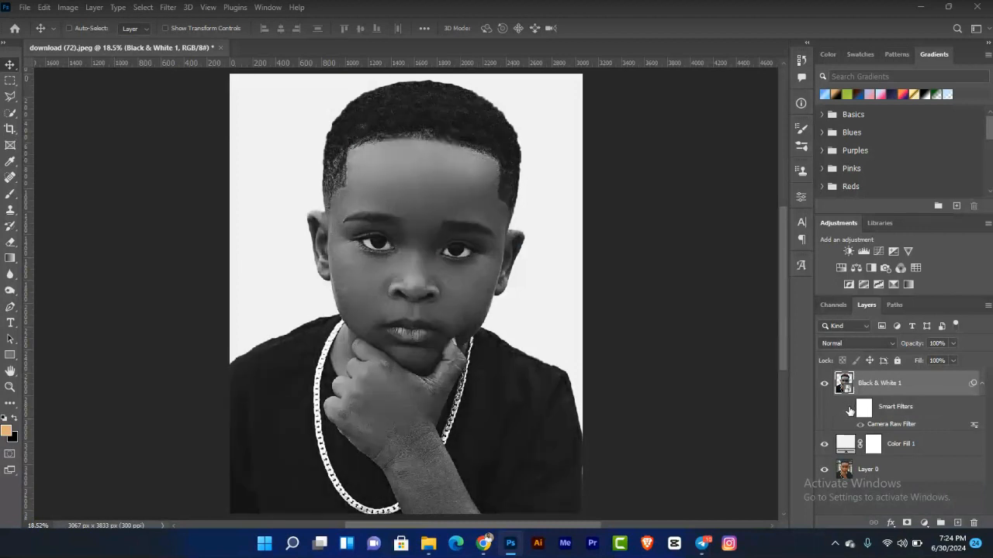
left_click(848, 408)
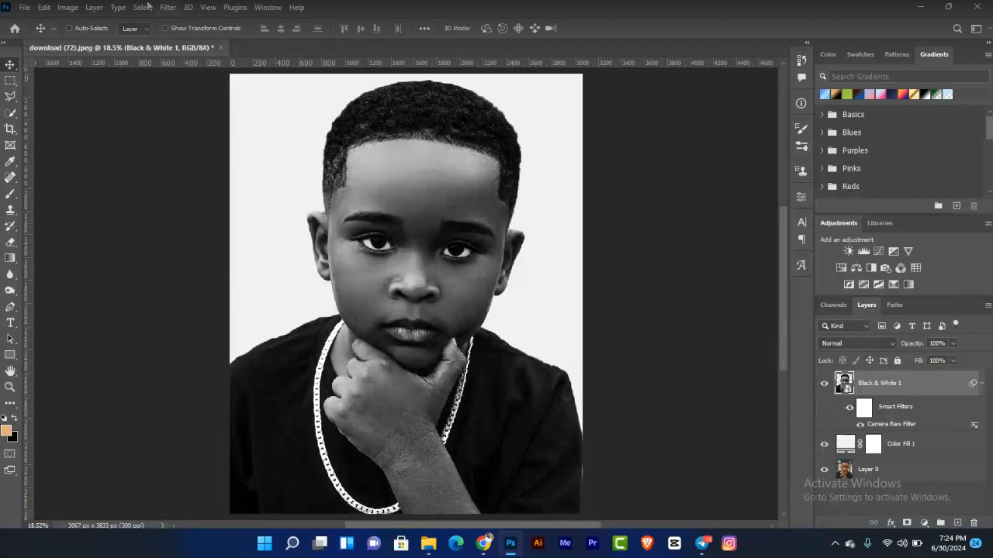
Step: Apply a second Camera Raw filter with Contrast +24, Shadows +8 and Blacks lowered slightly
left_click(170, 9)
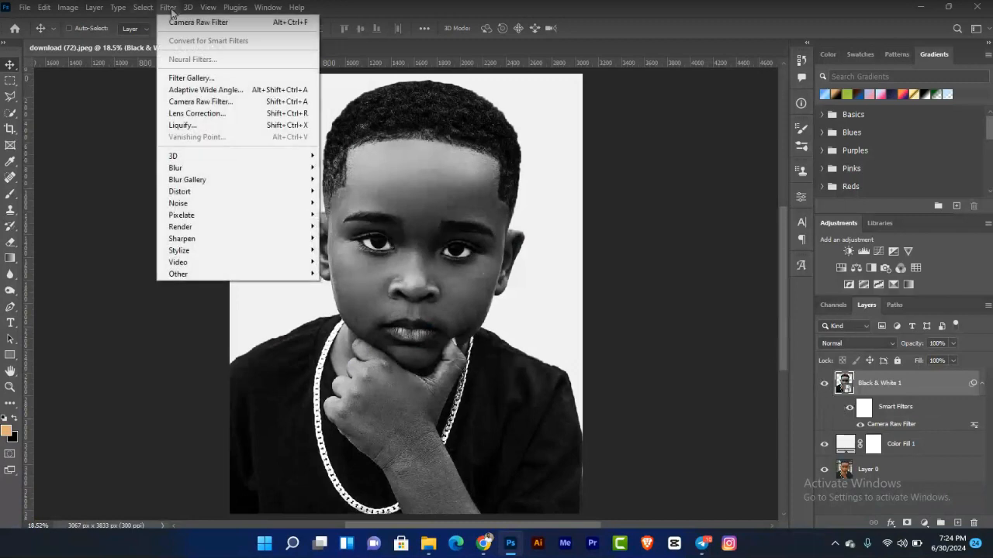
left_click(240, 103)
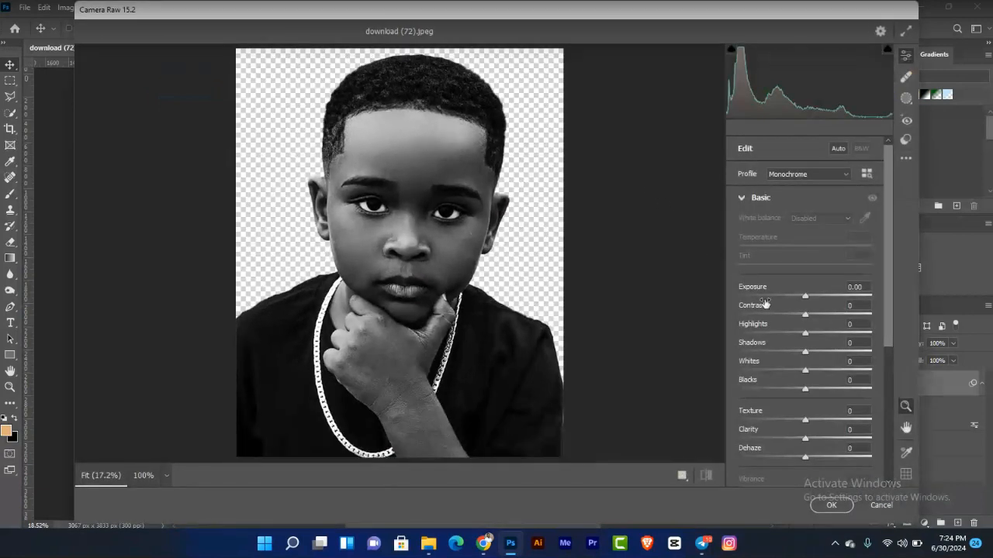
left_click_drag(807, 316, 816, 318)
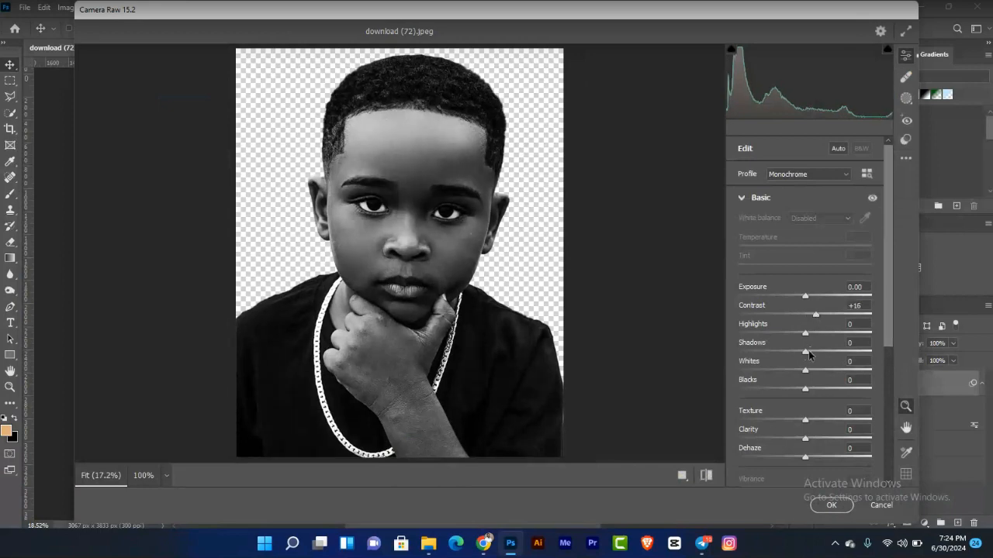
mouse_move(807, 353)
left_mouse_down()
mouse_move(849, 349)
mouse_move(790, 353)
mouse_move(811, 353)
left_mouse_up()
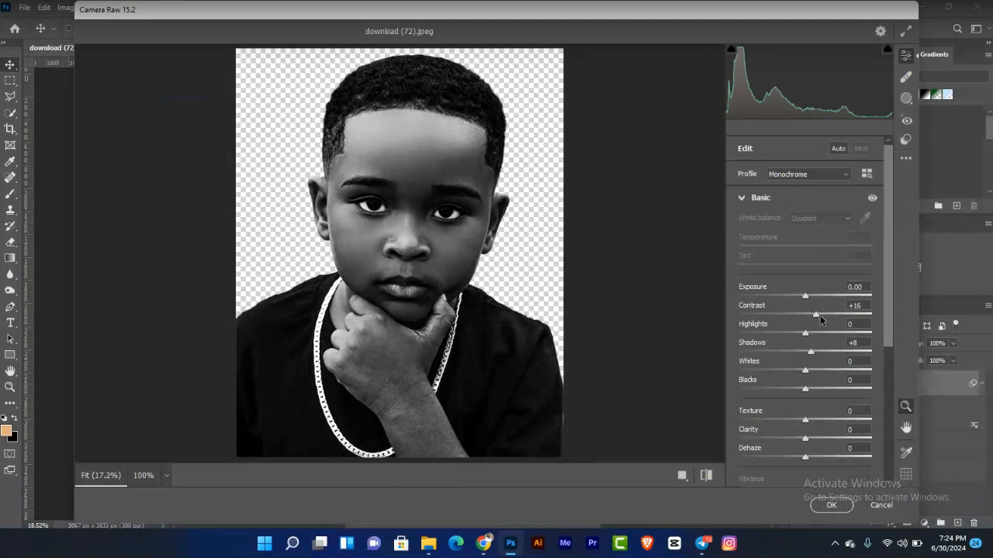
mouse_move(817, 316)
left_mouse_down()
mouse_move(837, 317)
mouse_move(823, 316)
left_mouse_up()
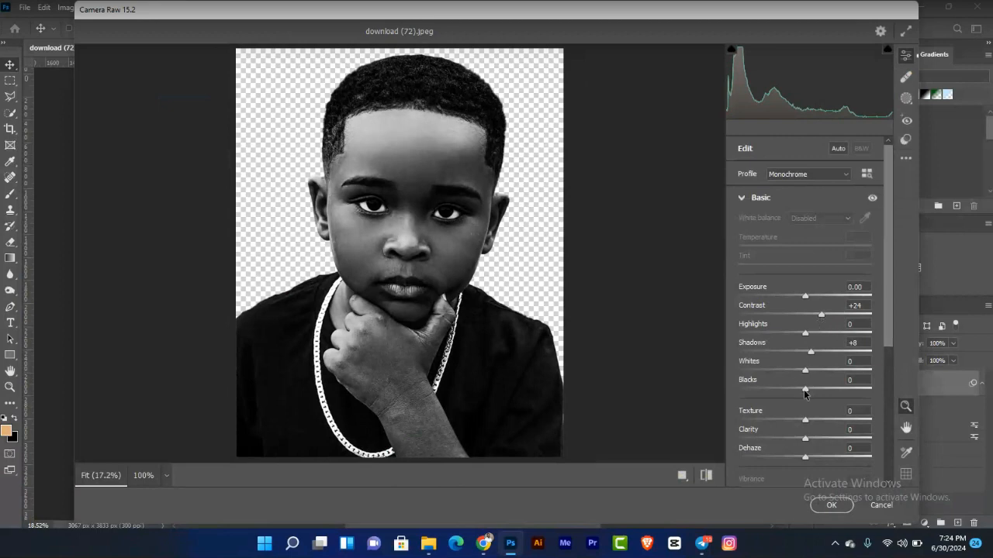
left_click_drag(805, 394, 800, 392)
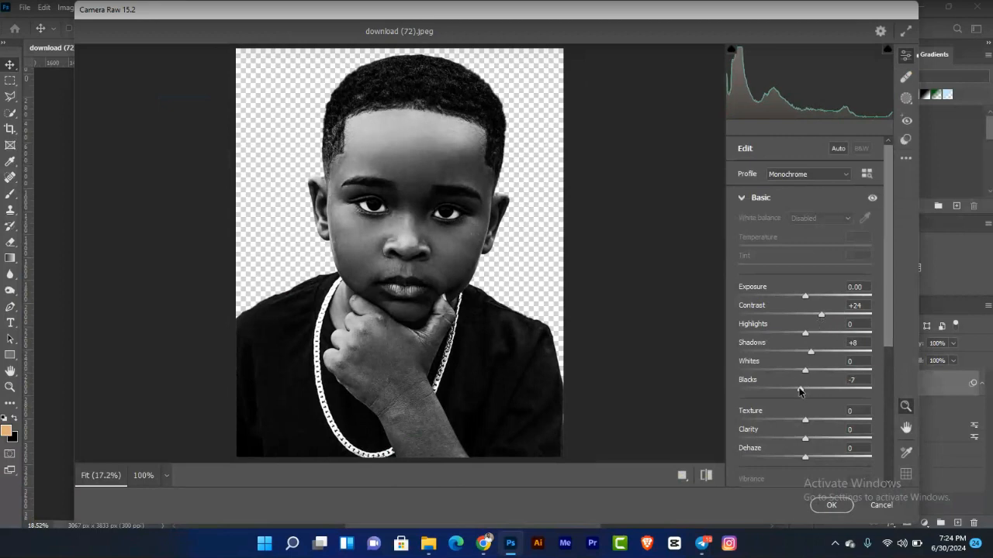
left_click(834, 505)
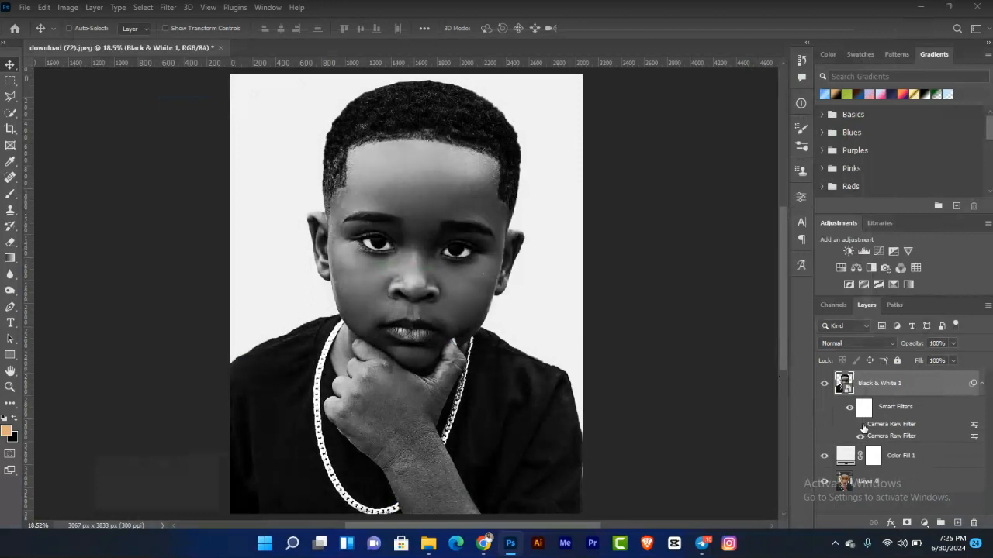
Step: Duplicate the Black & White 1 layer and rasterize the copy
left_click(862, 425)
key("ctrl+j")
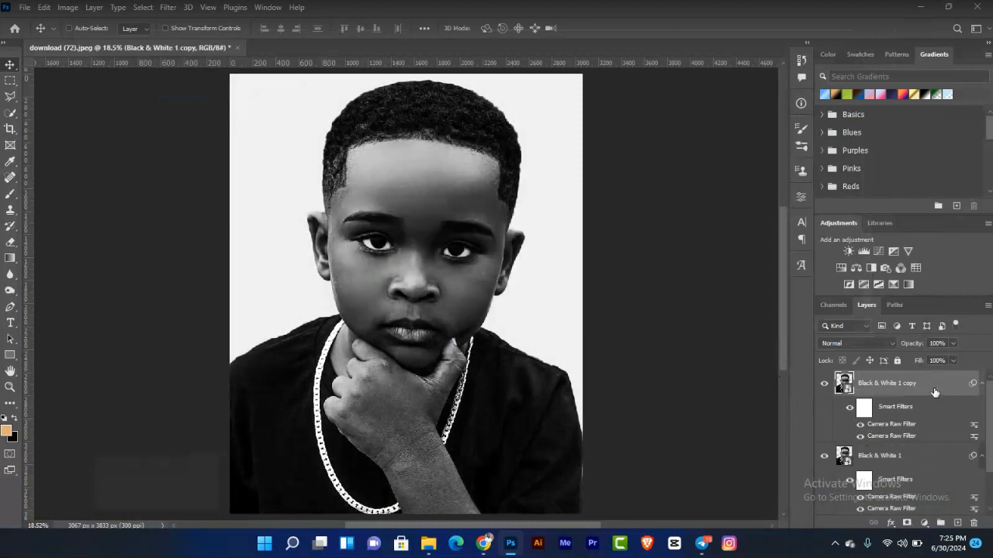
right_click(933, 392)
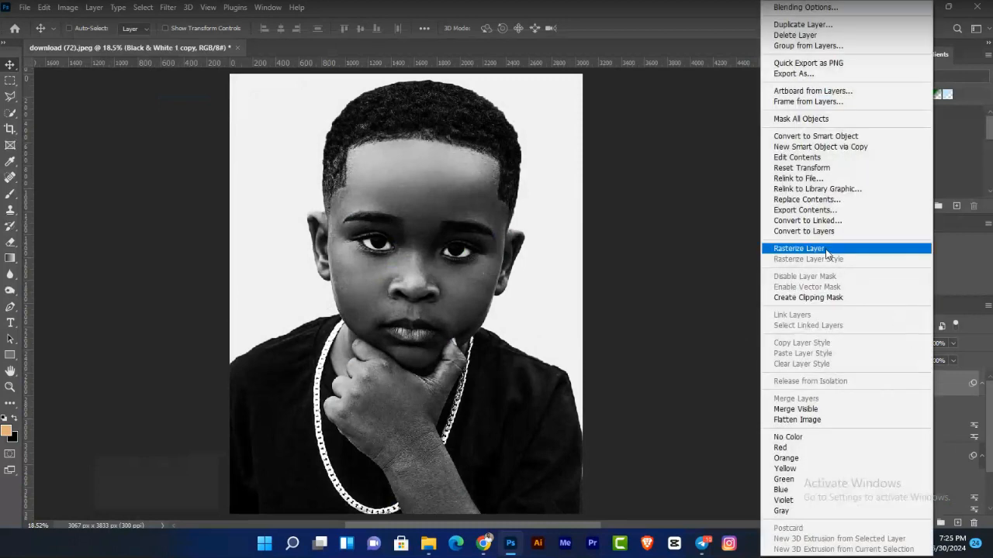
left_click(825, 250)
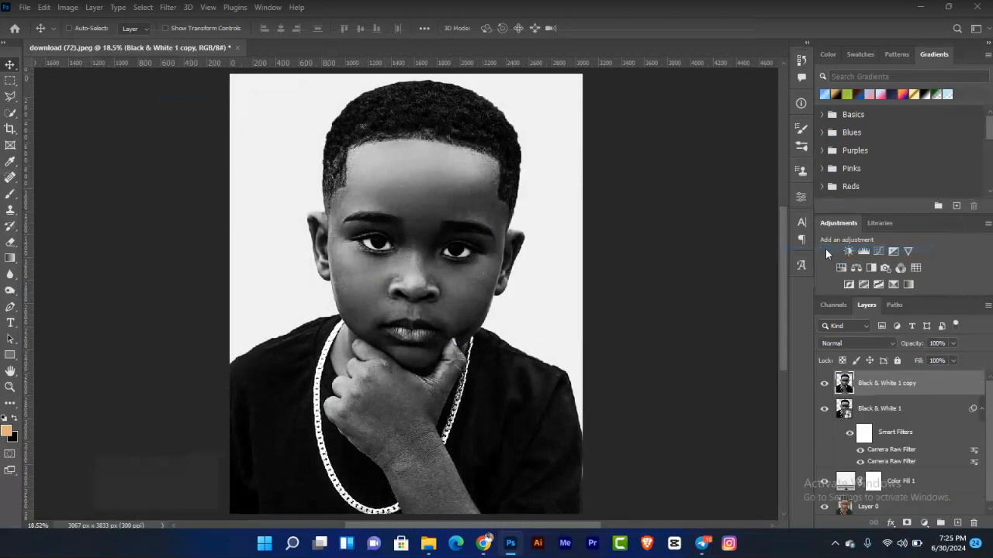
Step: Apply a High Pass filter with a 30-pixel radius to the Black & White 1 copy layer
left_click(169, 7)
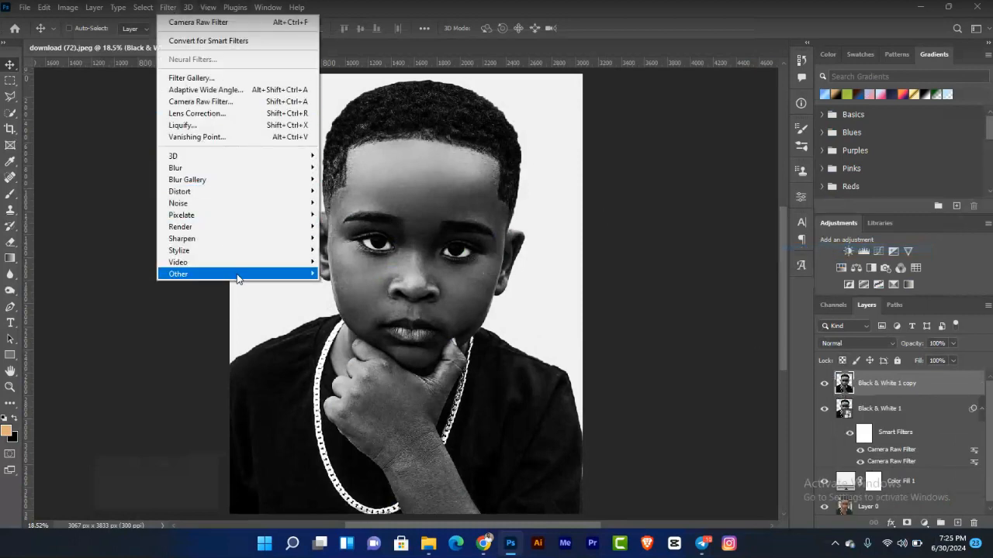
mouse_move(237, 275)
left_click(345, 285)
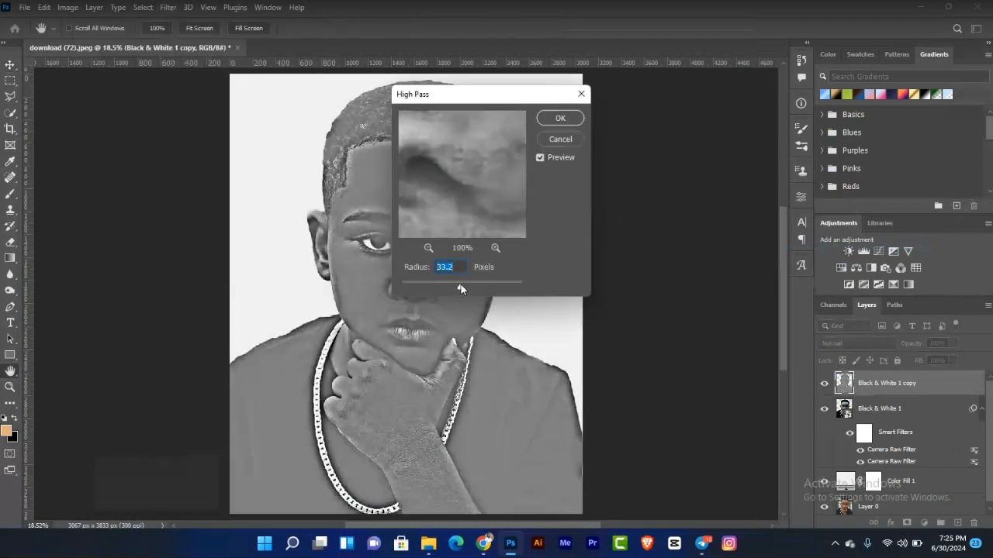
left_click_drag(461, 286, 457, 283)
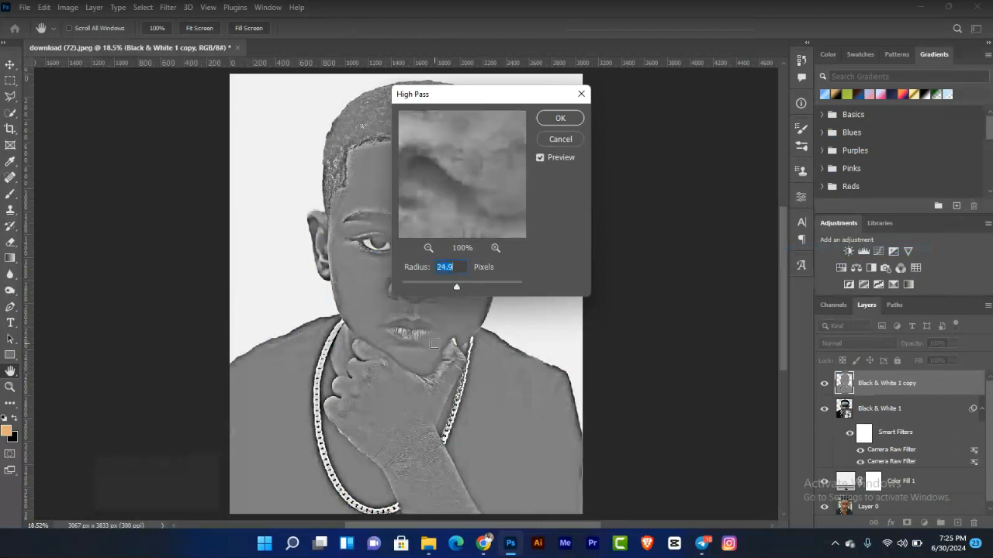
type("30")
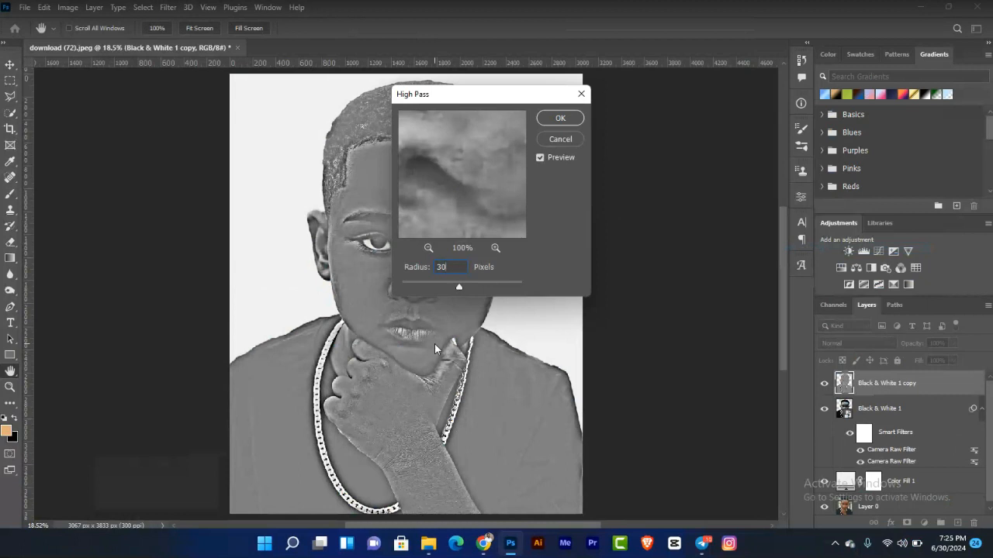
left_click(560, 118)
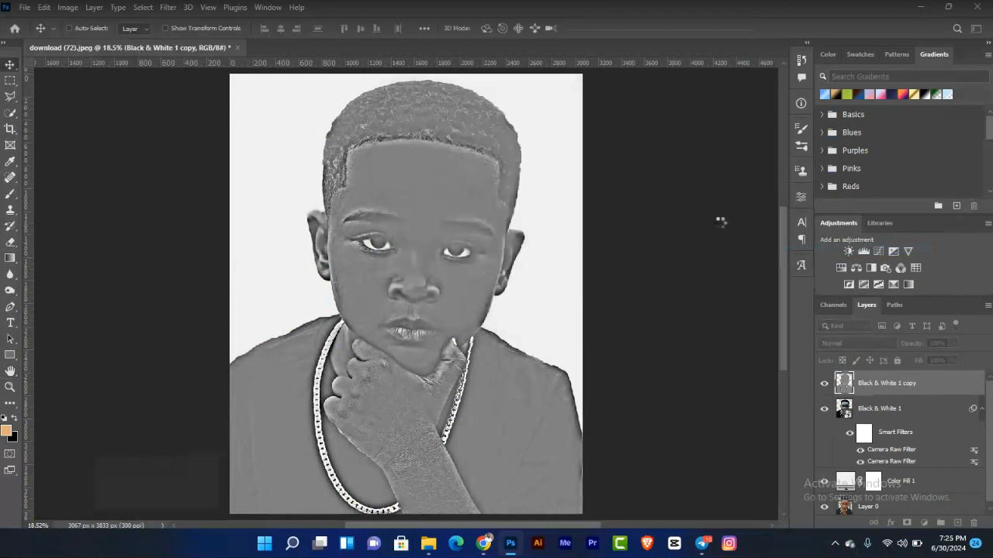
Step: Set the Black & White 1 copy layer's blend mode to Soft Light
left_click(857, 345)
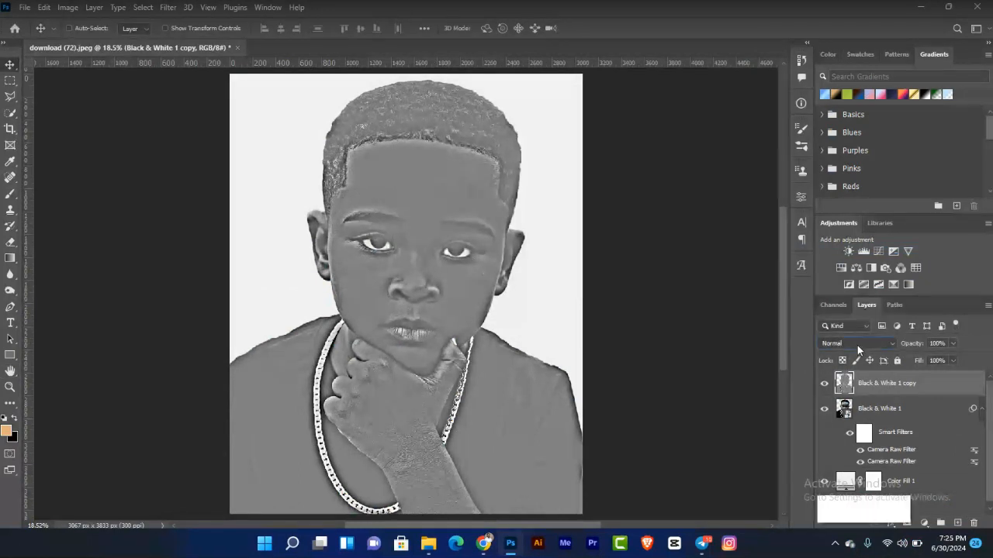
left_click(941, 376)
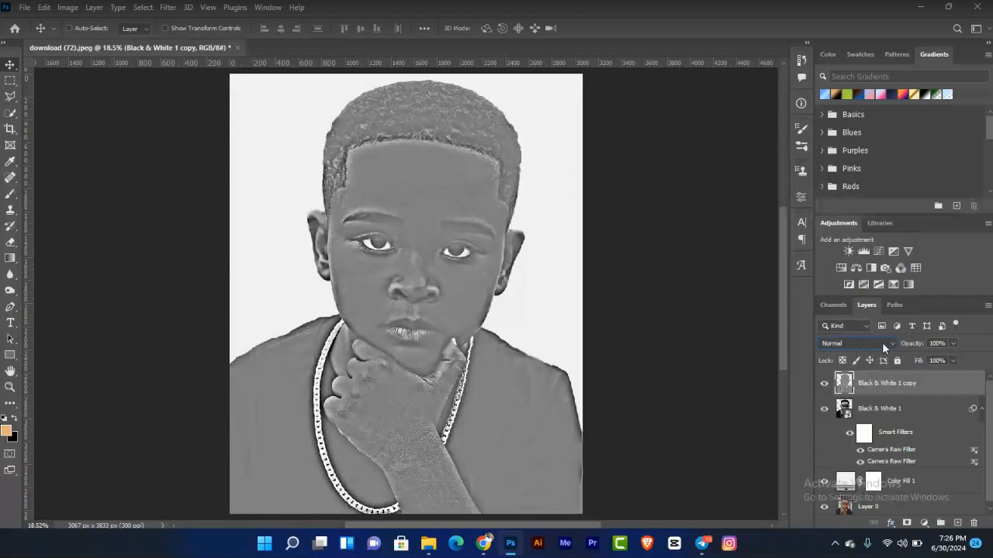
left_click(882, 344)
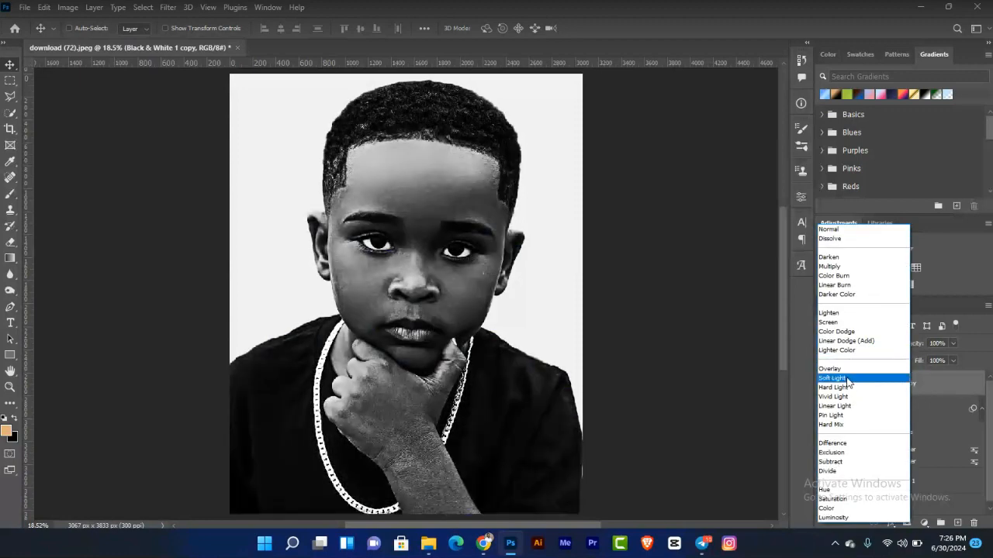
left_click(848, 380)
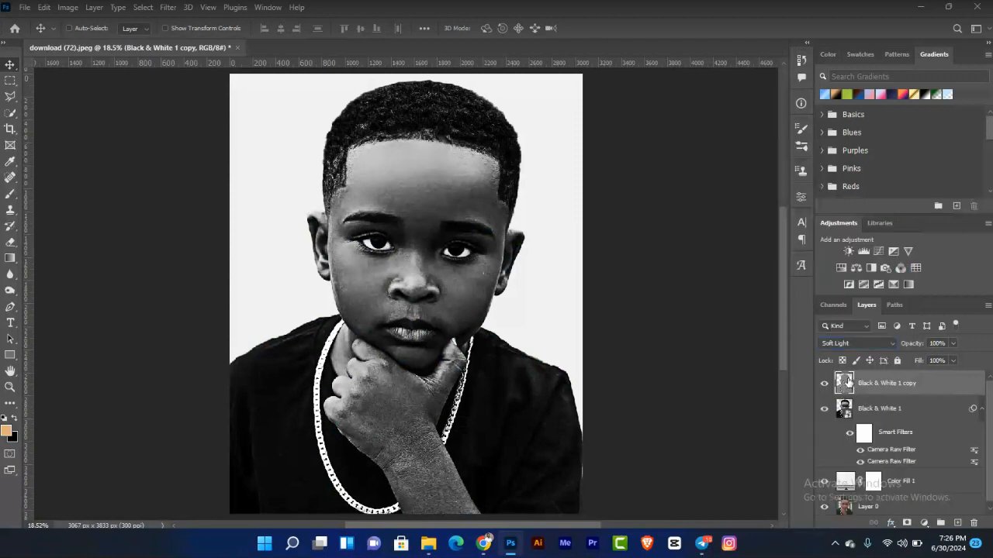
Step: Toggle the High Pass copy layer's visibility to compare the sharpening
left_click(825, 383)
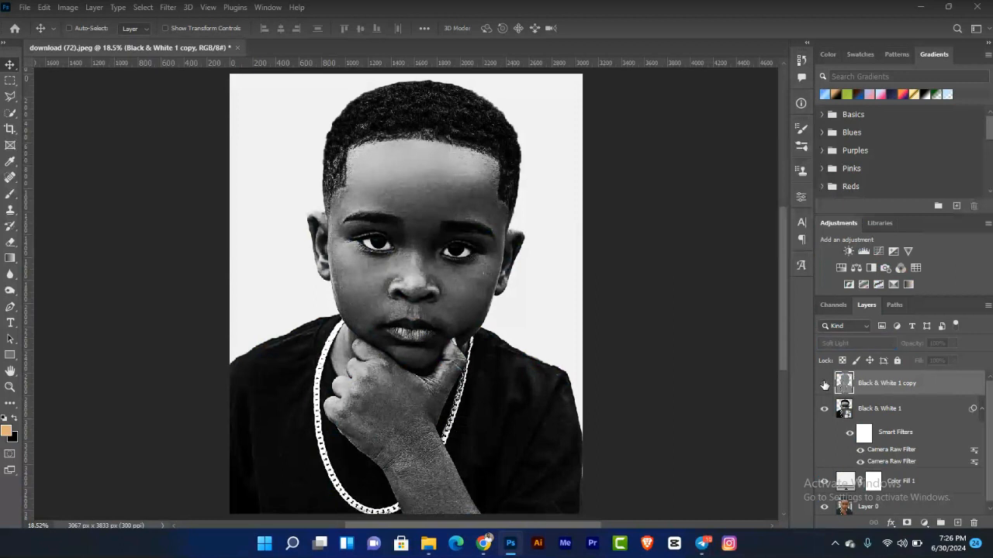
left_click(824, 384)
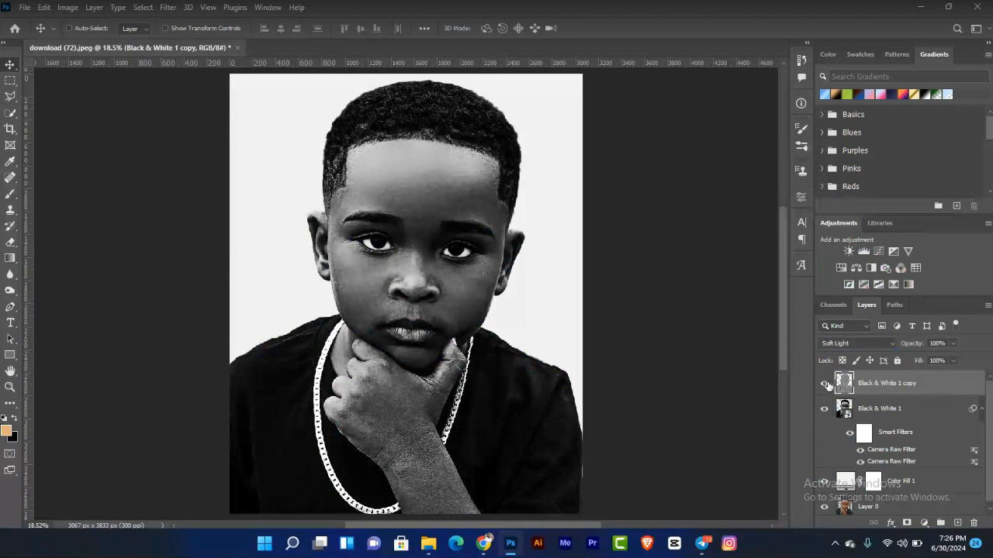
left_click(827, 384)
Step: Lower the High Pass copy layer's opacity to 70% and toggle it to compare
left_click(954, 343)
left_click_drag(938, 362, 937, 361)
left_click(823, 383)
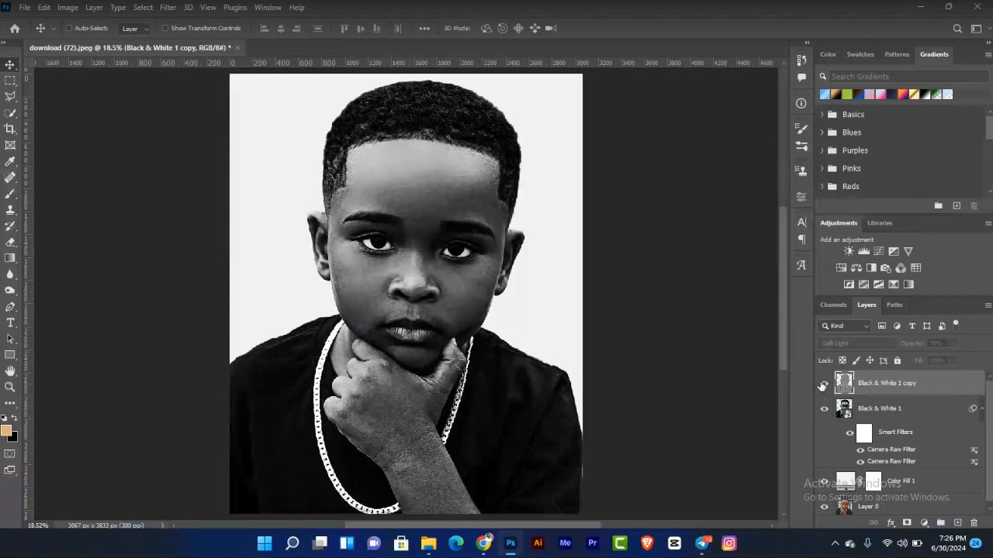
left_click(823, 384)
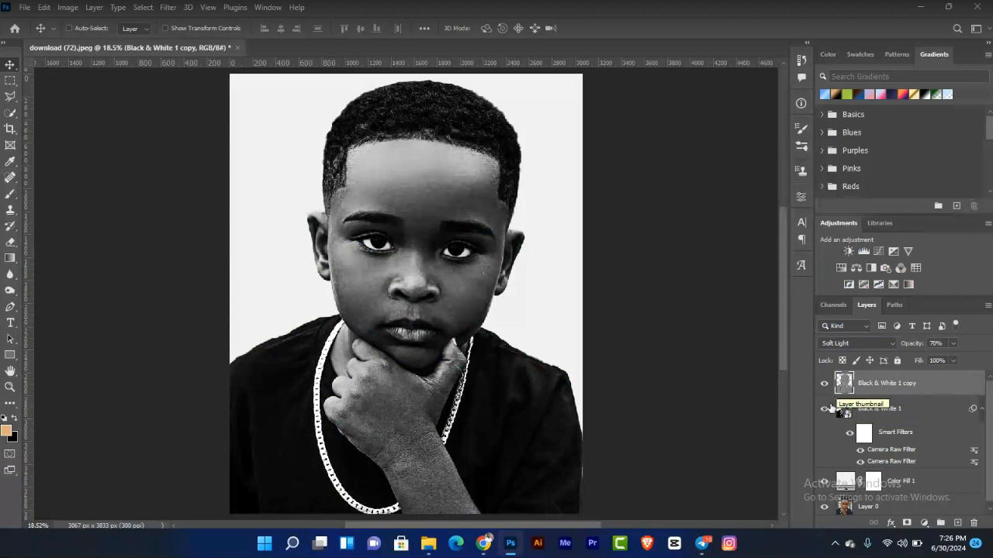
Step: Hide and show the layers one by one to compare the stages of the edit
scroll(990, 429, "down", 1)
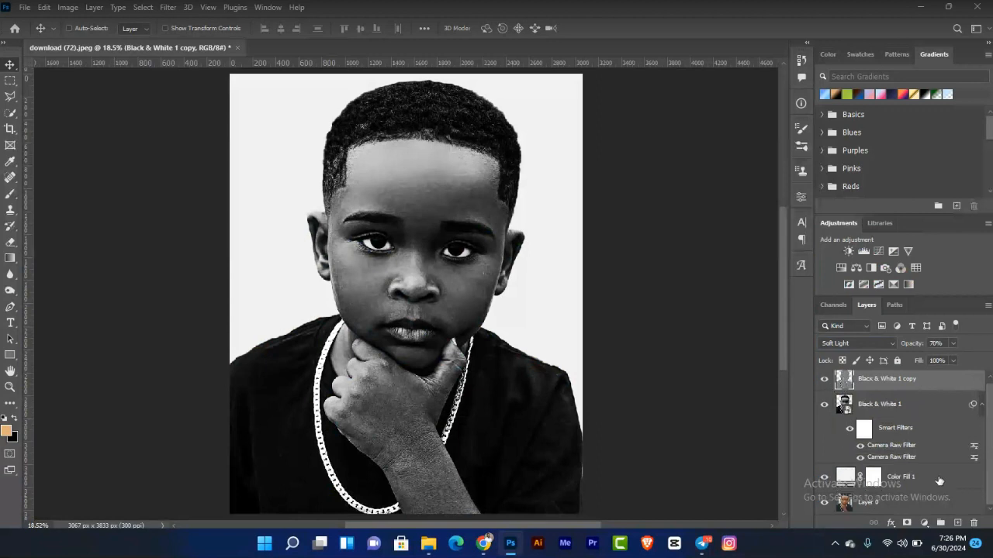
left_click(824, 378)
left_click(824, 404)
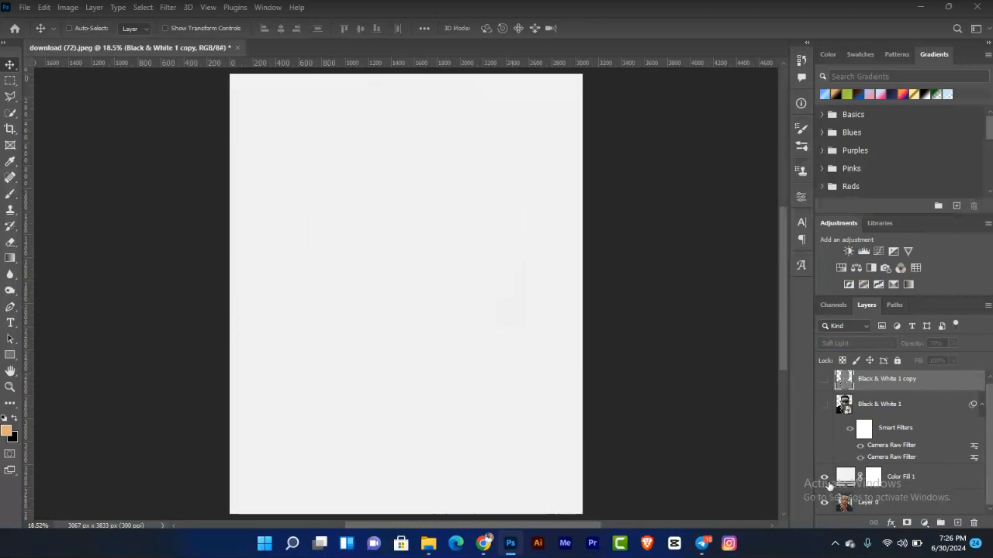
left_click(825, 478)
left_click(824, 478)
left_click(824, 404)
left_click(824, 378)
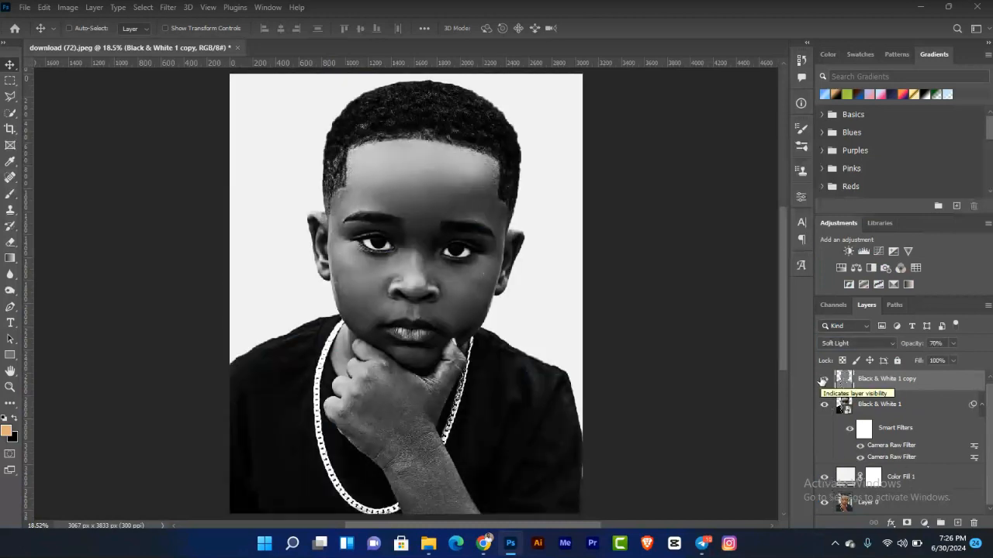
left_click(823, 379)
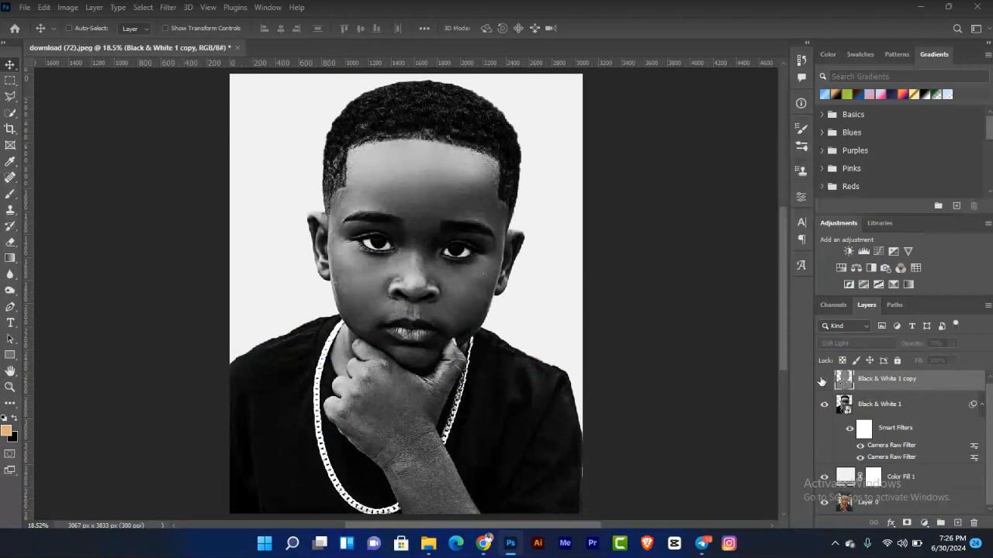
Step: Toggle the smart filters and the High Pass copy layer to compare the final result
left_click(849, 430)
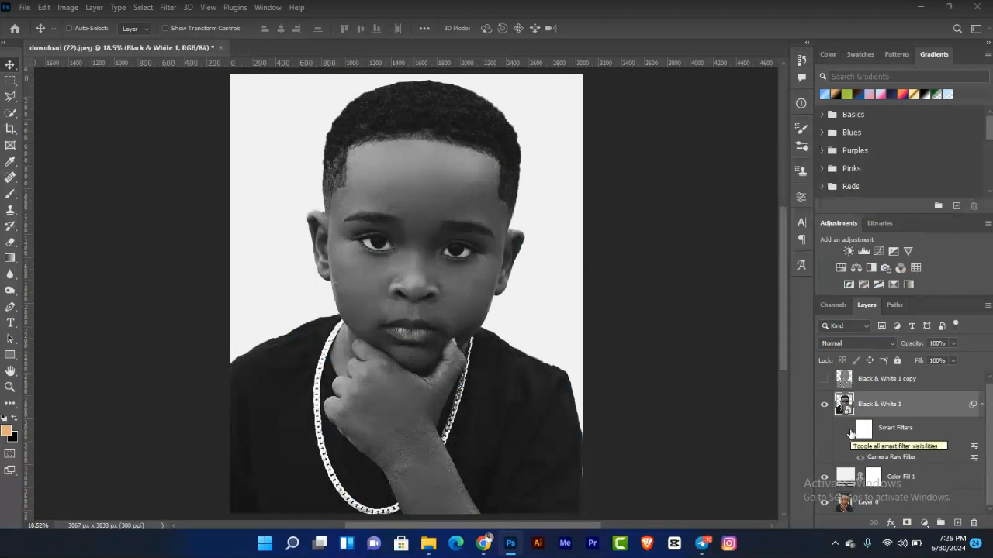
left_click(849, 430)
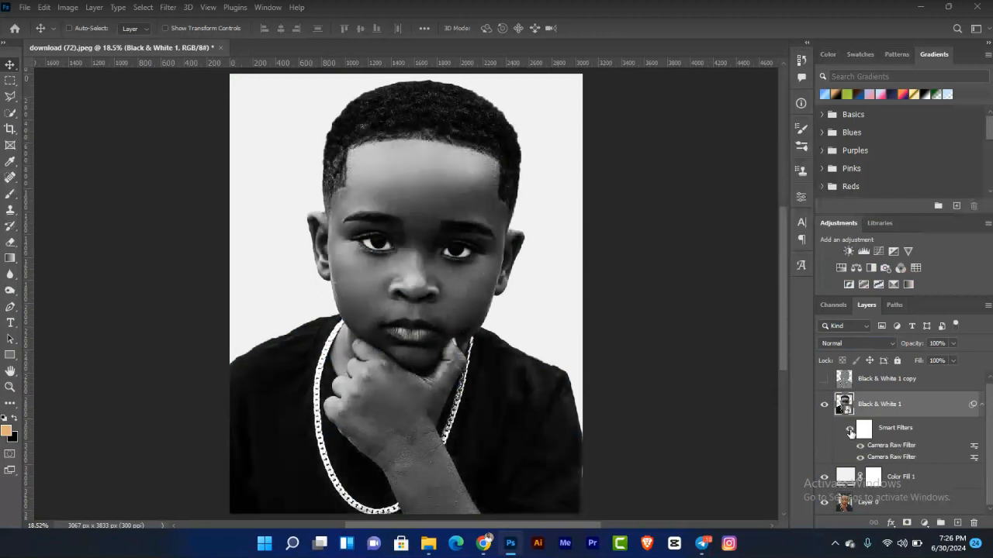
left_click(849, 430)
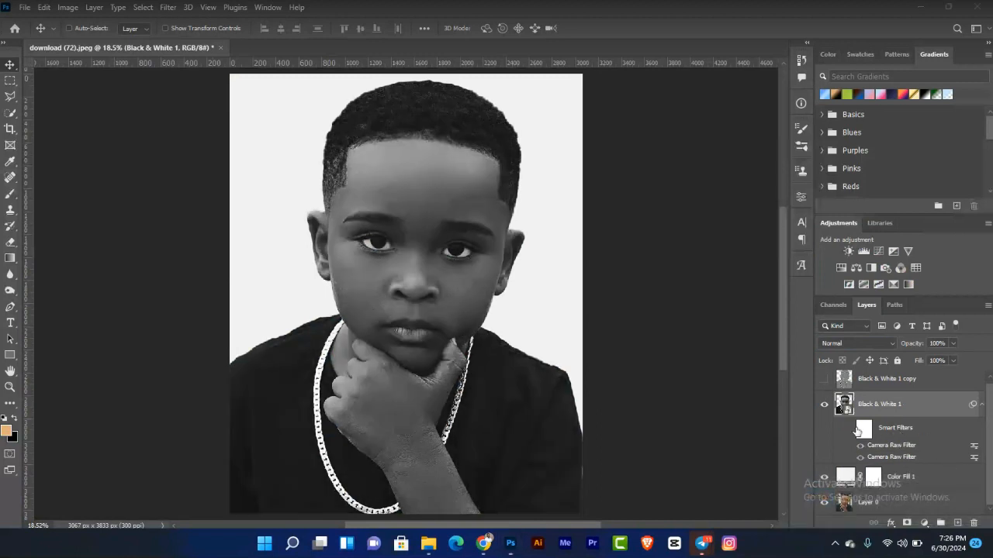
left_click(849, 429)
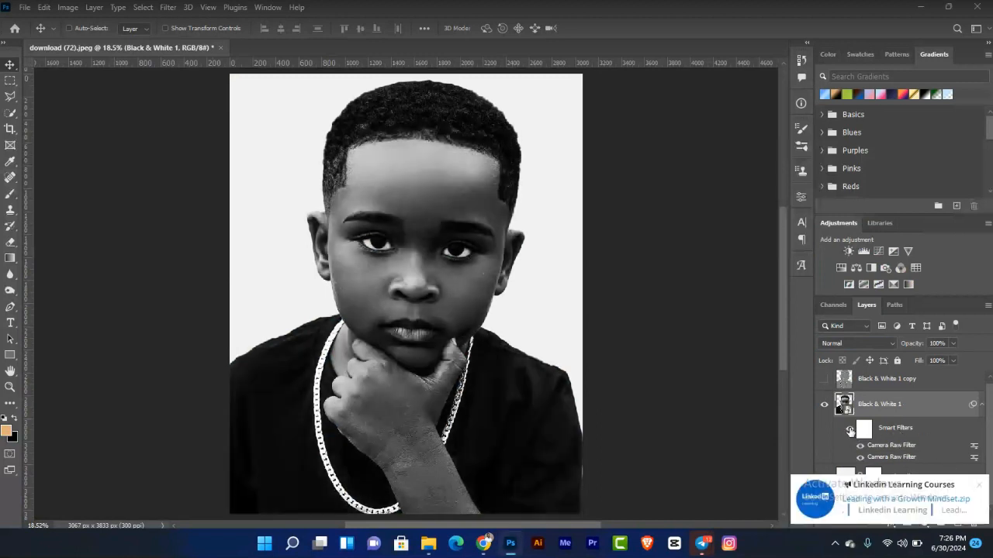
left_click(825, 379)
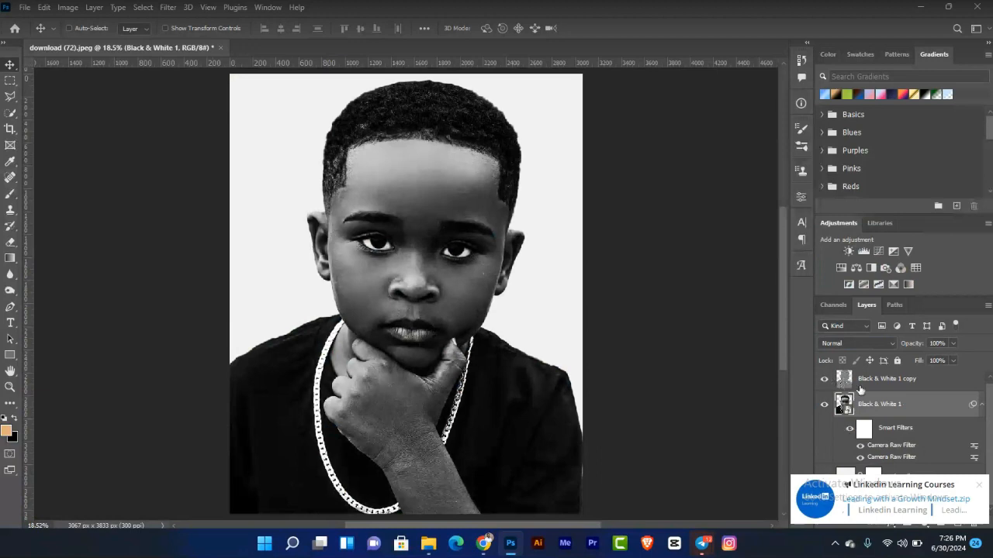
left_click(861, 388)
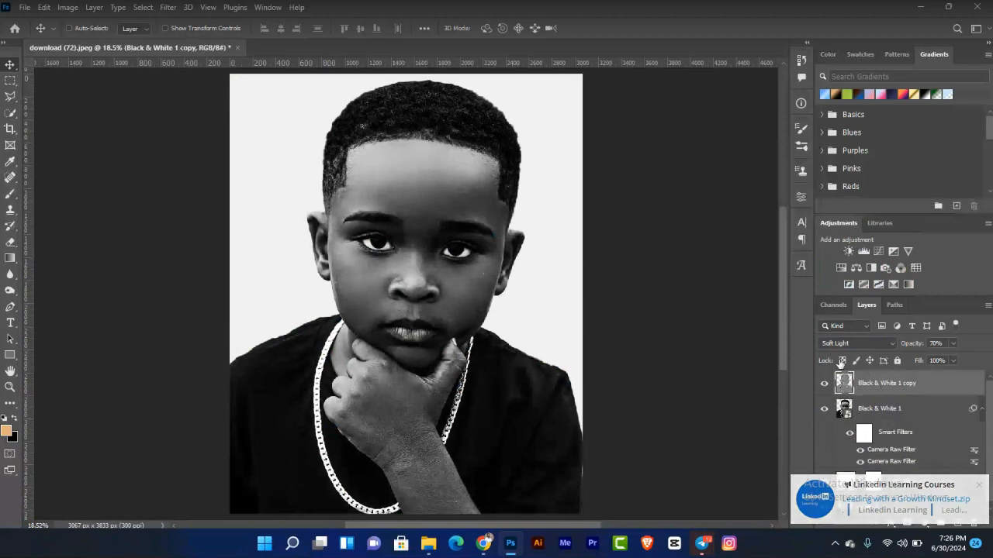
left_click(167, 8)
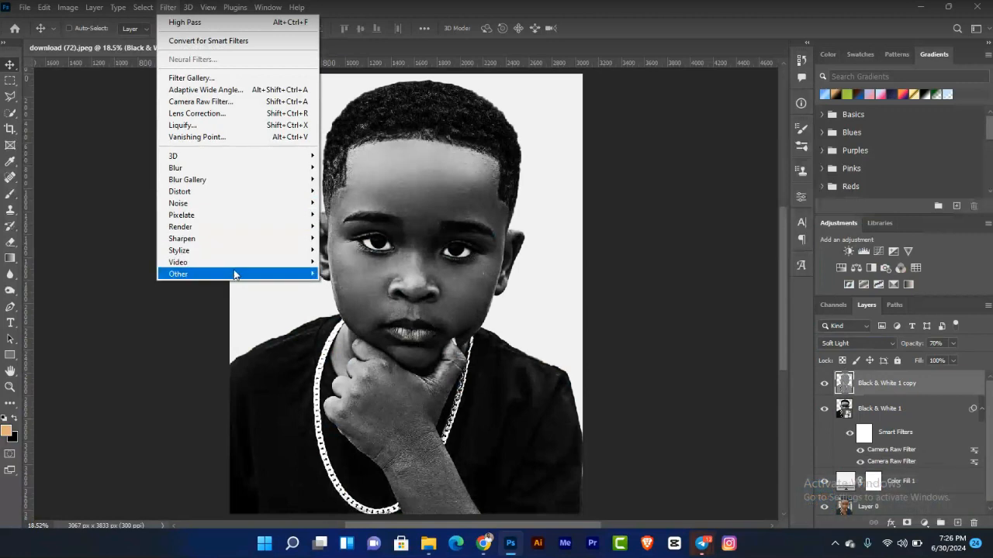
mouse_move(232, 274)
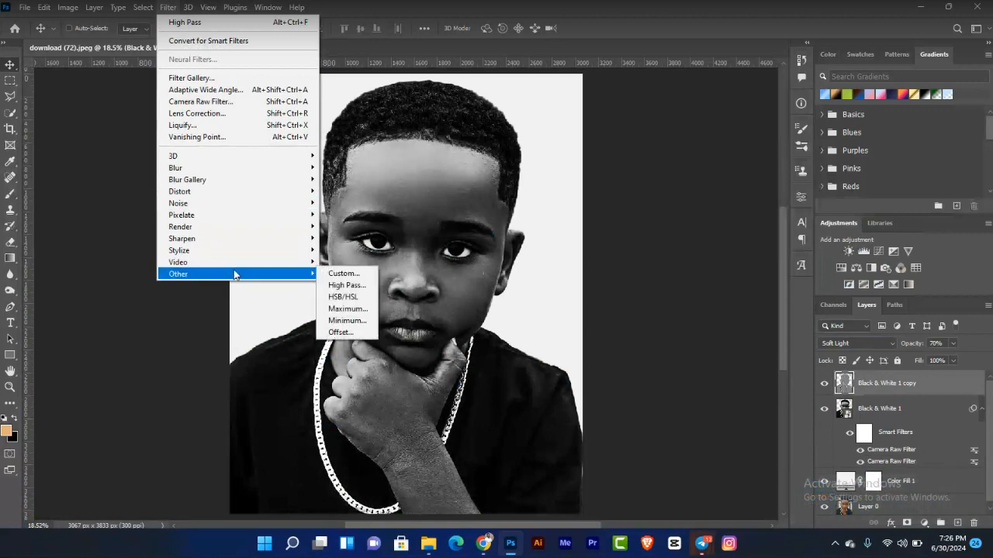
left_click(562, 294)
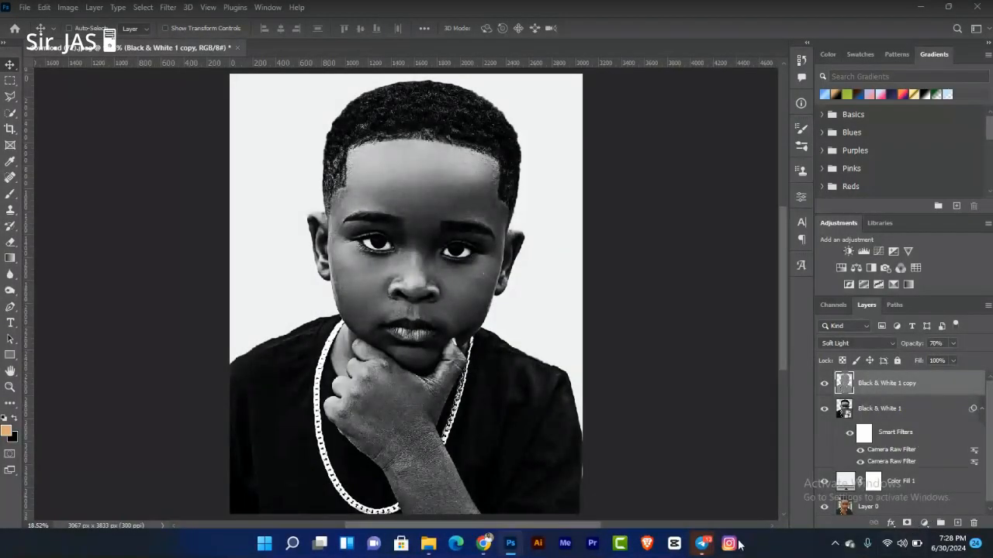
mouse_move(701, 544)
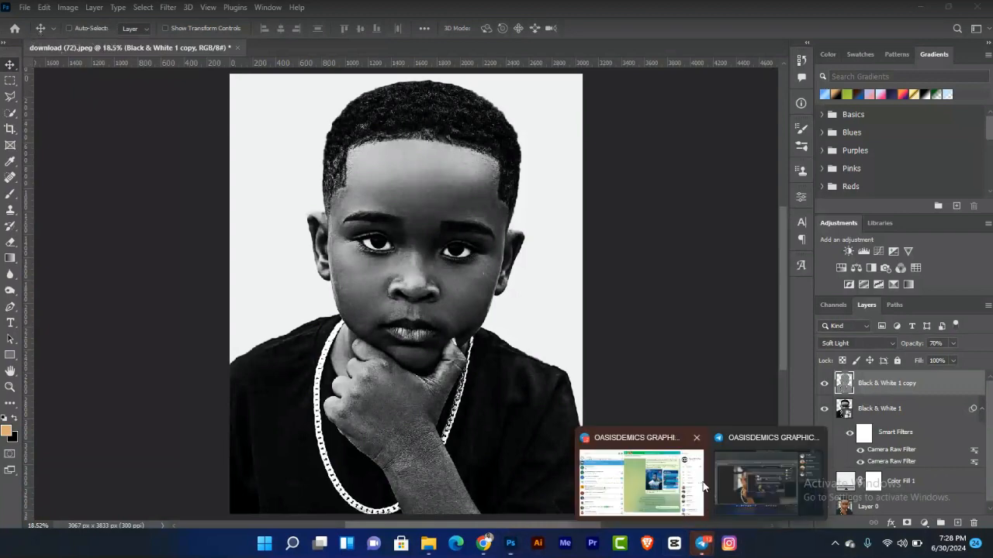
left_click(745, 489)
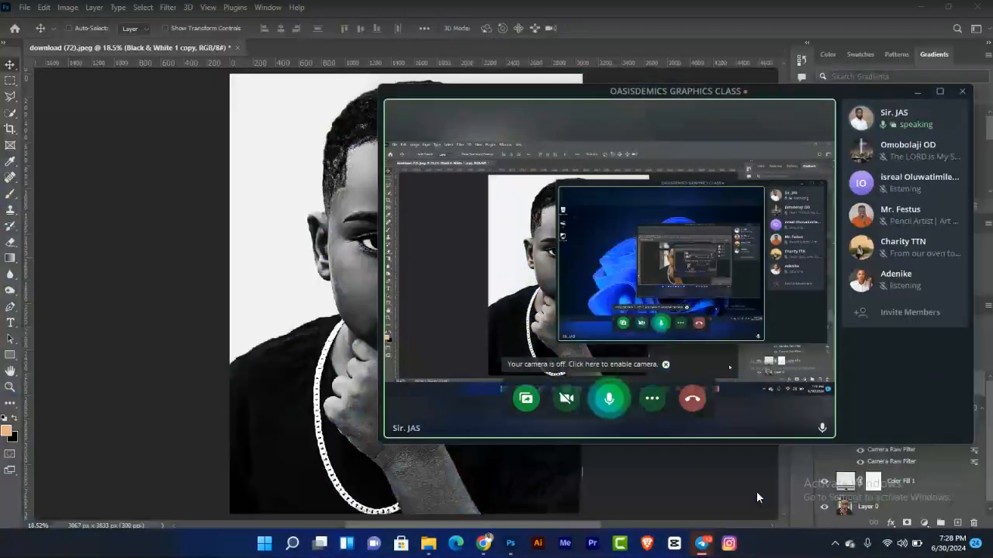
left_click(915, 93)
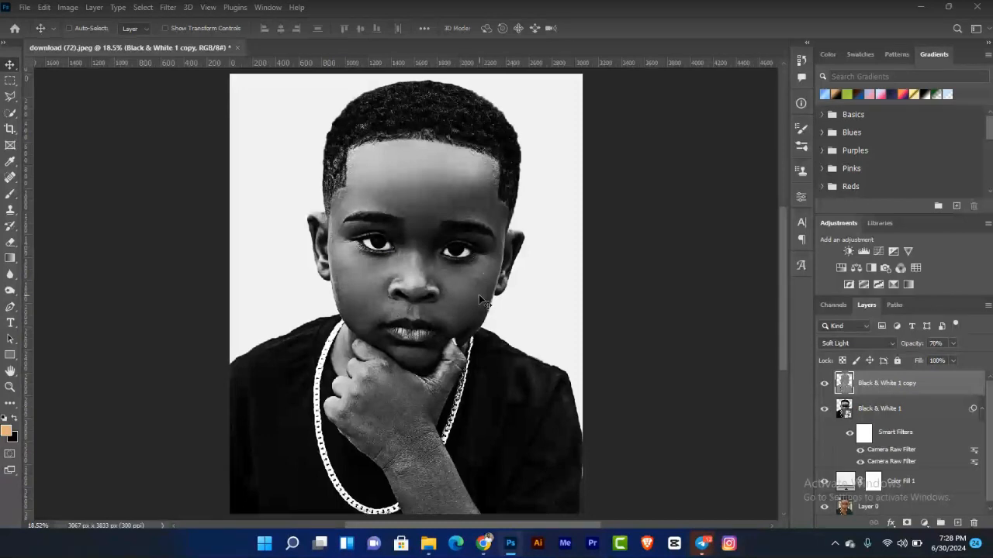
Step: Create a new empty layer named light above the Black & White 1 copy layer
key("ctrl+plus")
key("ctrl+plus")
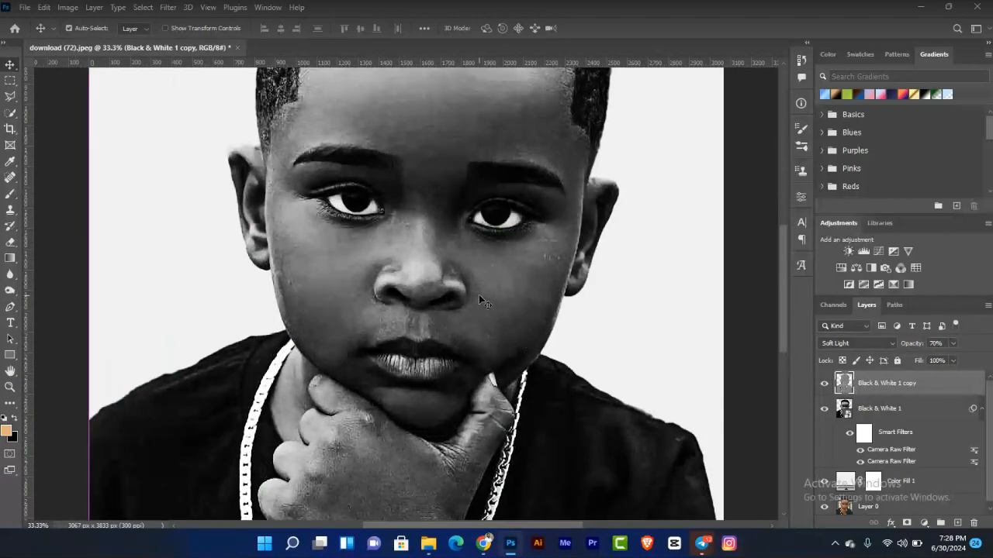
key("ctrl+plus")
left_click_drag(463, 176, 403, 246)
key("ctrl+plus")
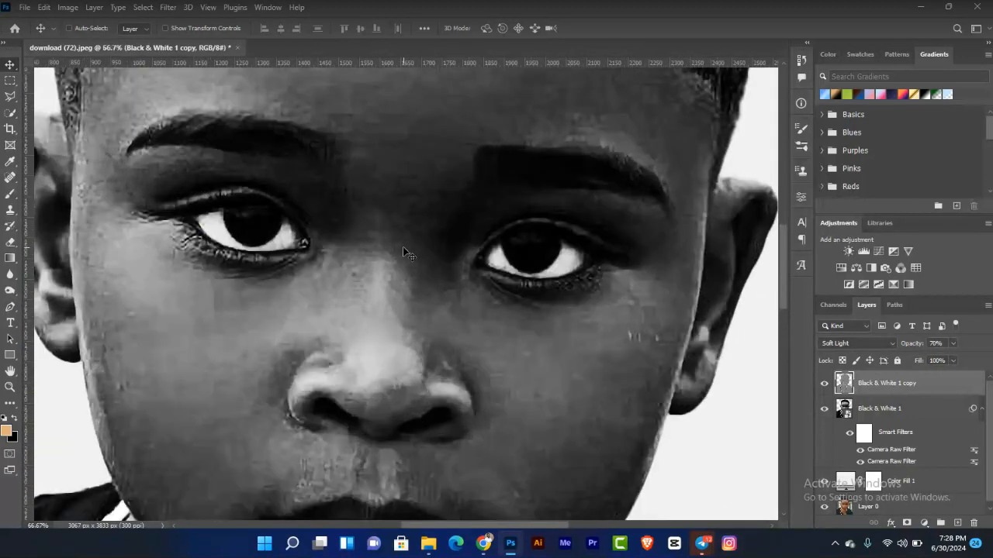
left_click_drag(350, 224, 352, 274)
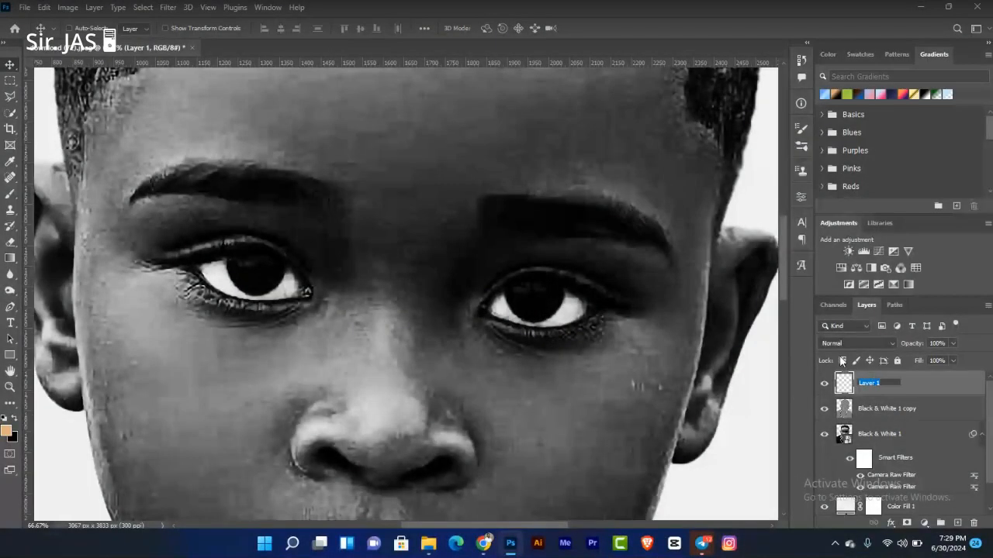
type("light")
key("Return")
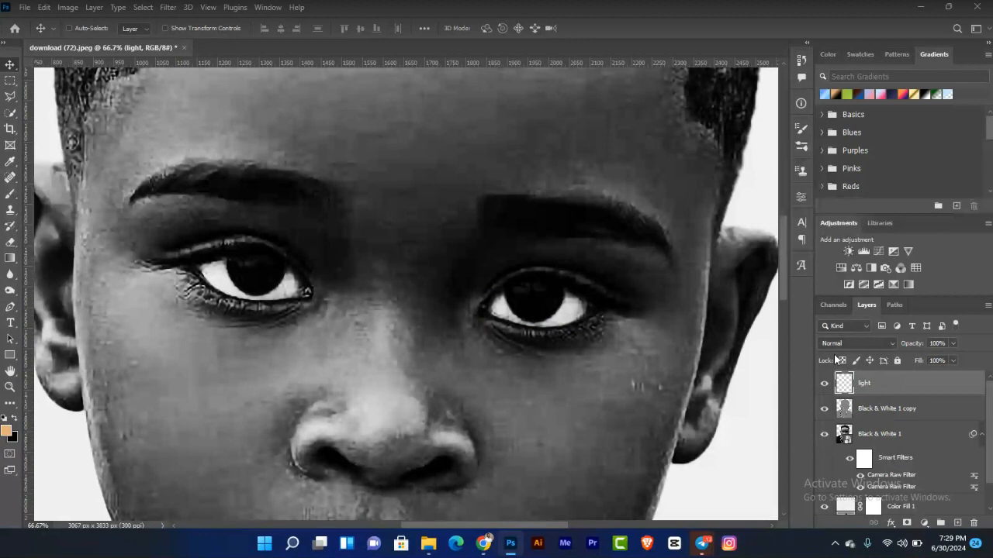
Step: Trace the iris of the boy's eye on the left with the Pen tool and turn the path into a filled shape
scroll(692, 304, "down", 1)
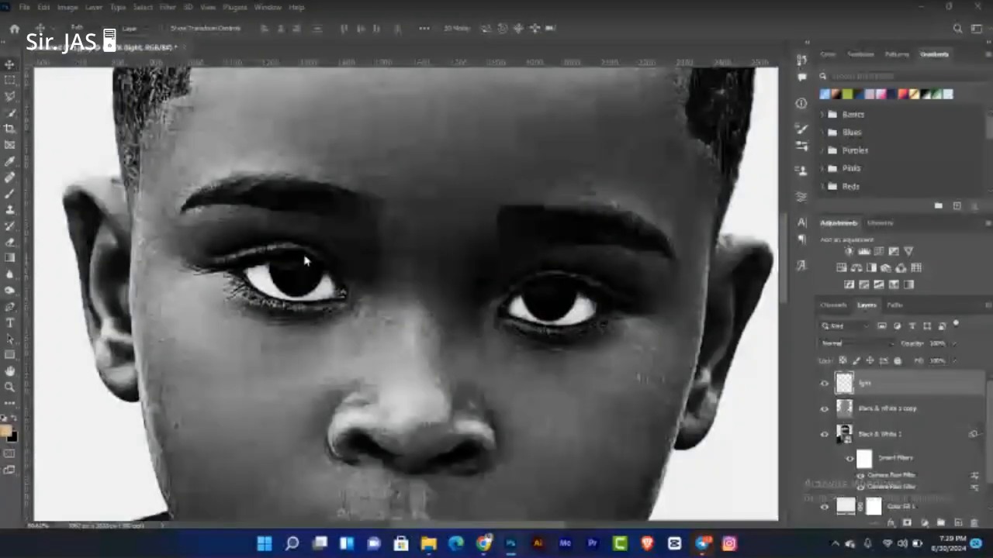
right_click(10, 307)
left_click(60, 308)
key("ctrl+plus")
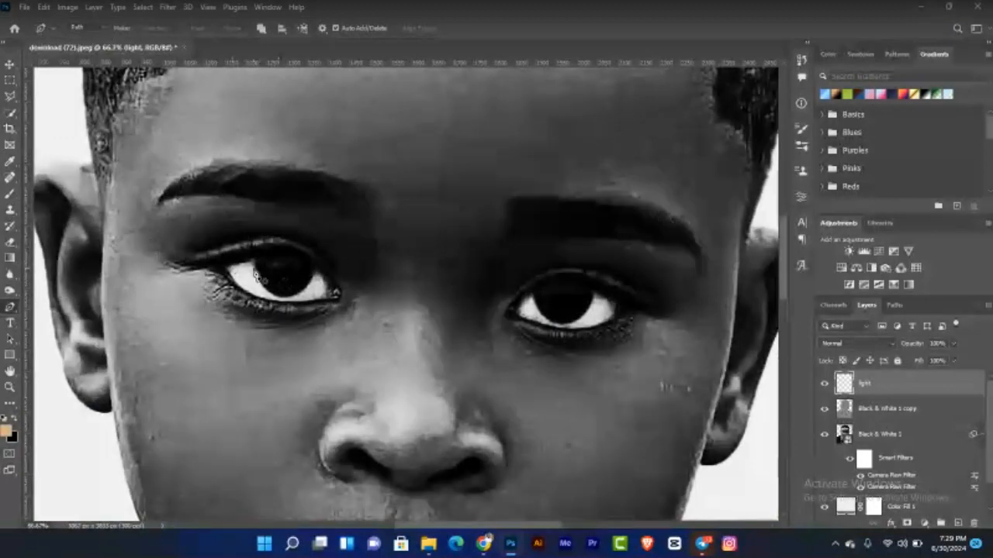
key("ctrl+plus")
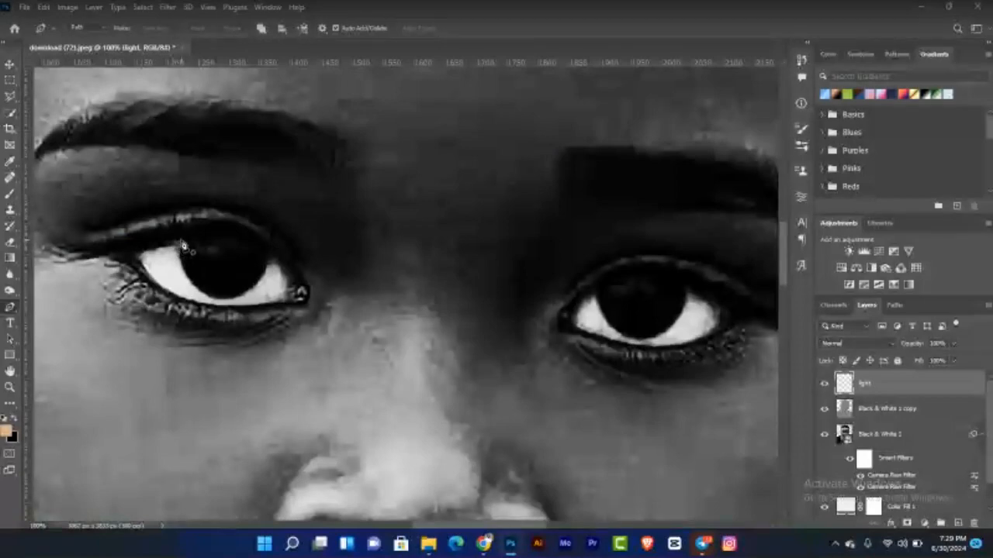
left_click(181, 243)
mouse_move(204, 296)
left_mouse_down()
mouse_move(232, 311)
mouse_move(222, 302)
left_mouse_up()
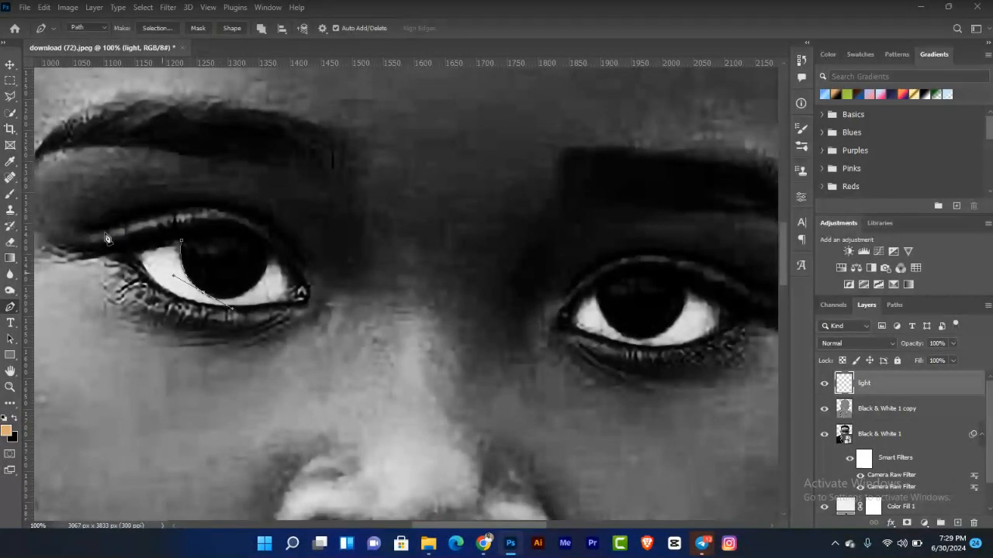
left_click(203, 292, "alt")
left_click_drag(256, 286, 287, 260)
left_click(258, 288, "alt")
left_click_drag(269, 254, 268, 248)
left_click(269, 253, "alt")
left_click_drag(255, 242, 236, 236)
left_click_drag(183, 243, 147, 247)
left_click(232, 28)
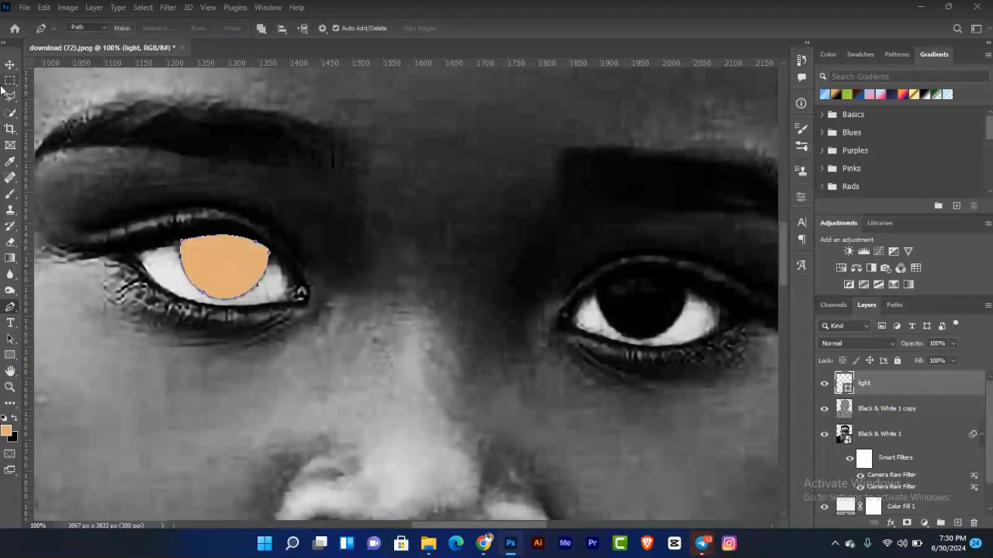
Step: Change the iris shape's fill colour to bright cyan, 69fdff
left_click(10, 64)
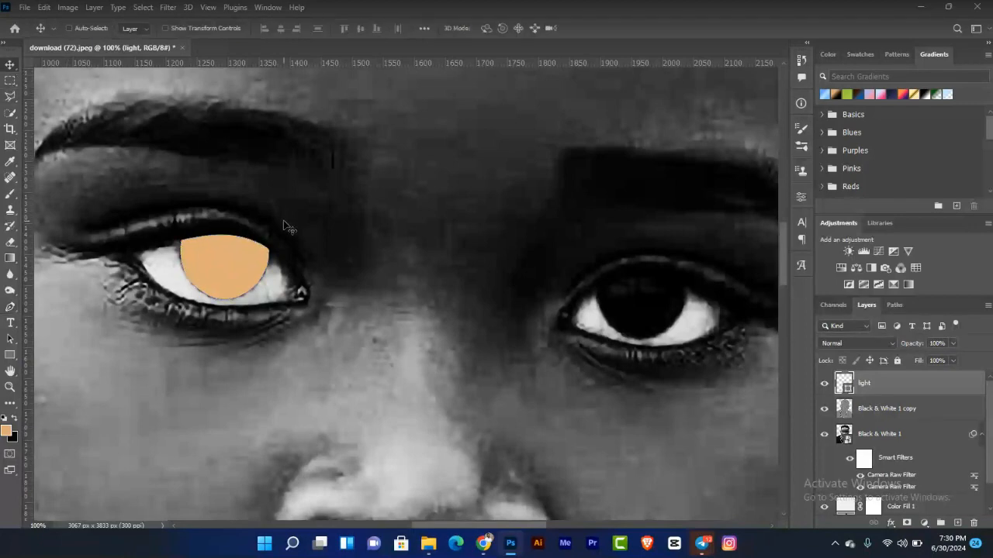
key("ctrl+0")
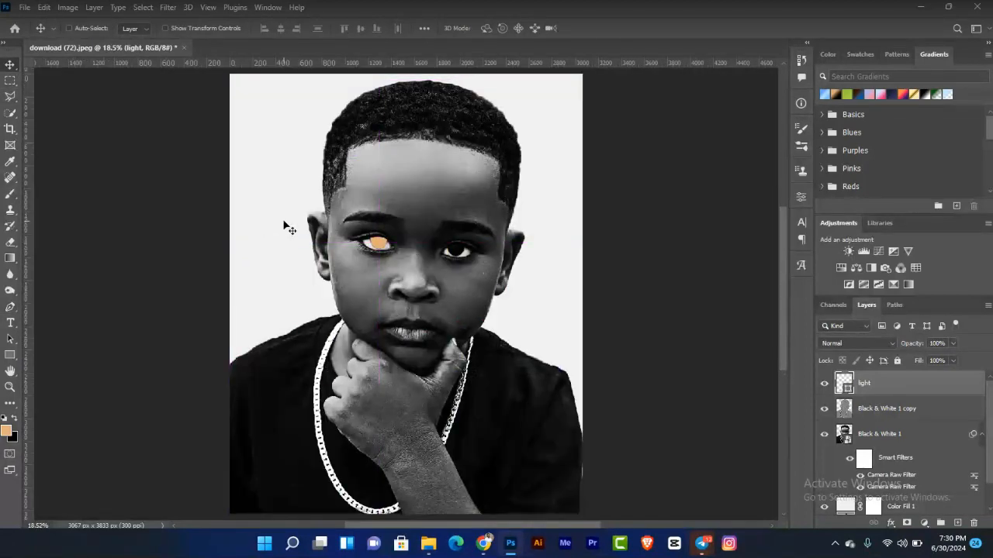
key("ctrl+plus")
key("ctrl+plus")
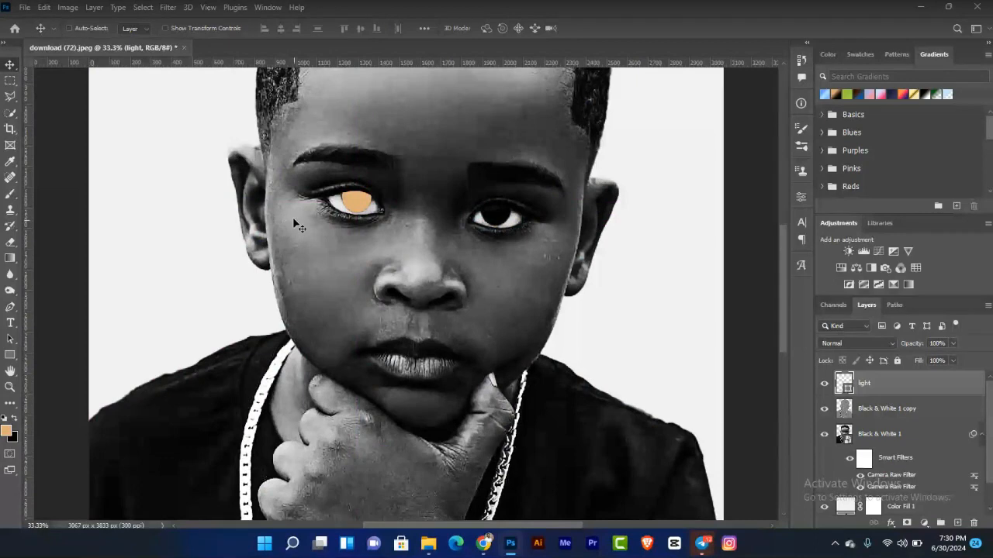
key("ctrl+plus")
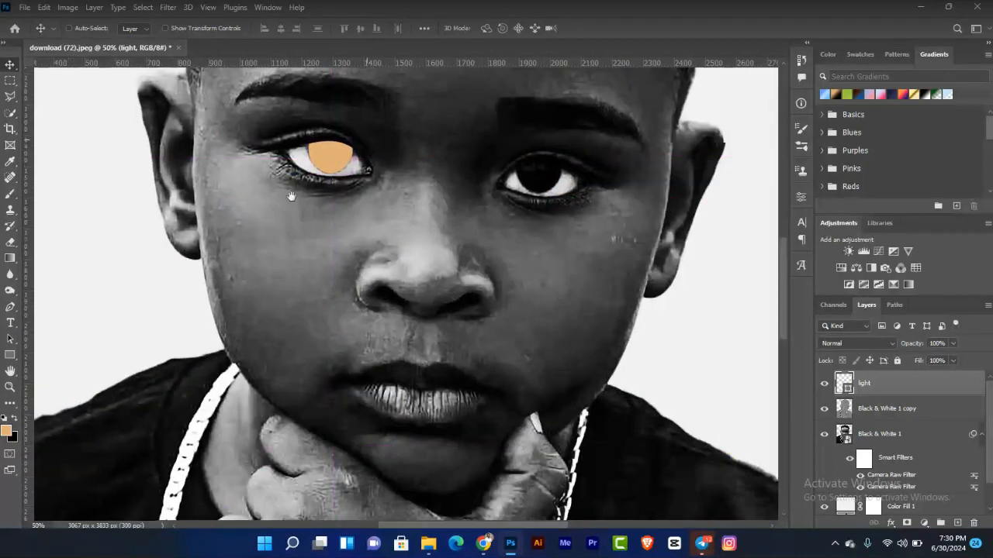
left_click_drag(291, 196, 221, 225)
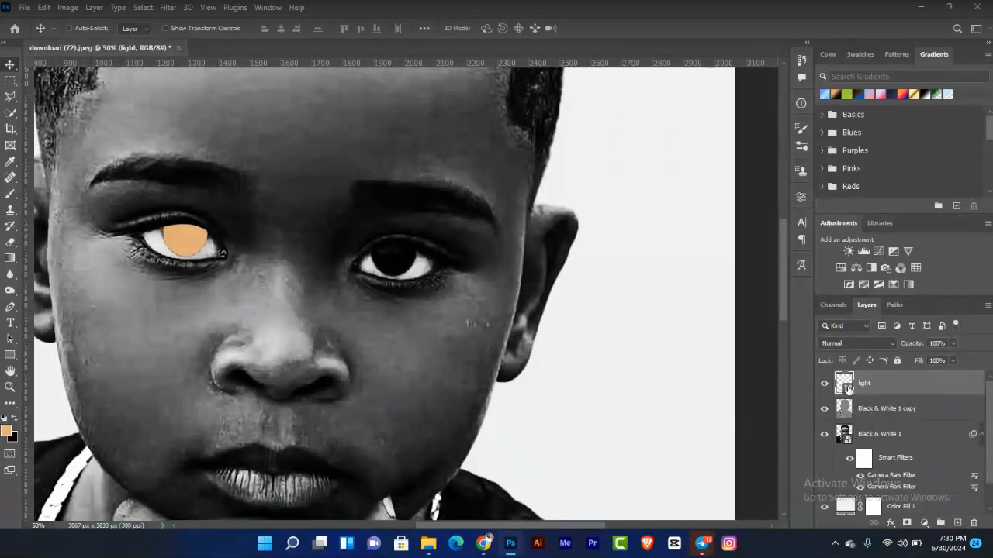
double_click(848, 388)
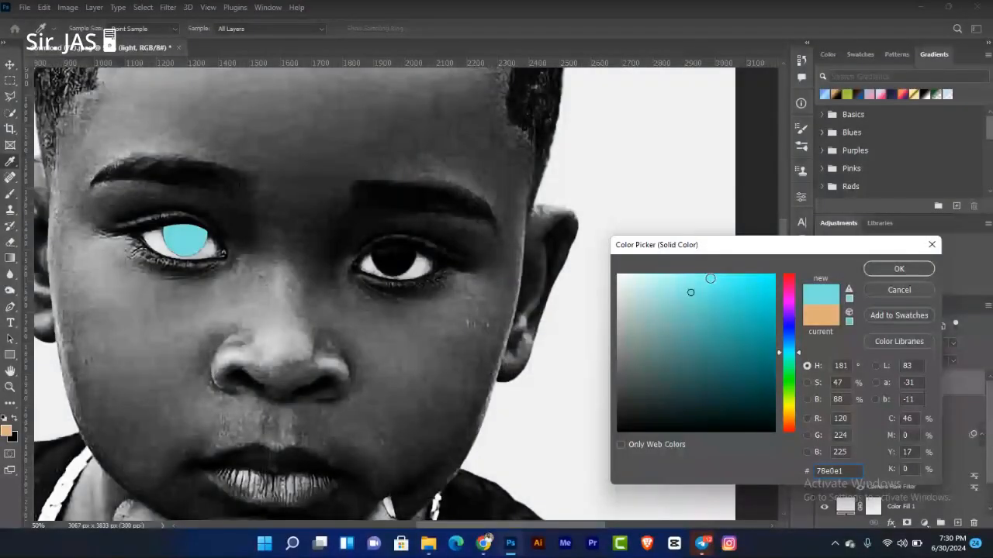
left_click_drag(687, 283, 709, 273)
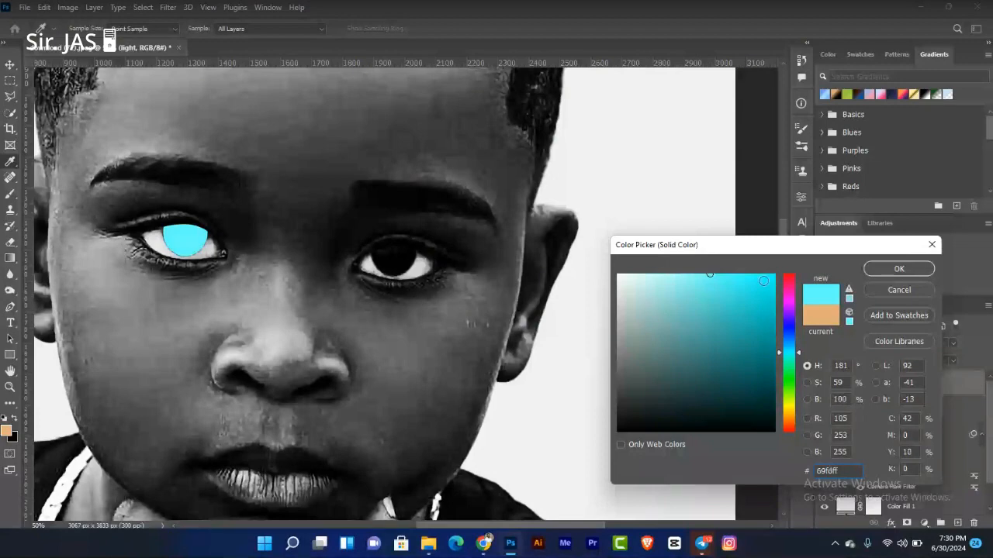
left_click(899, 268)
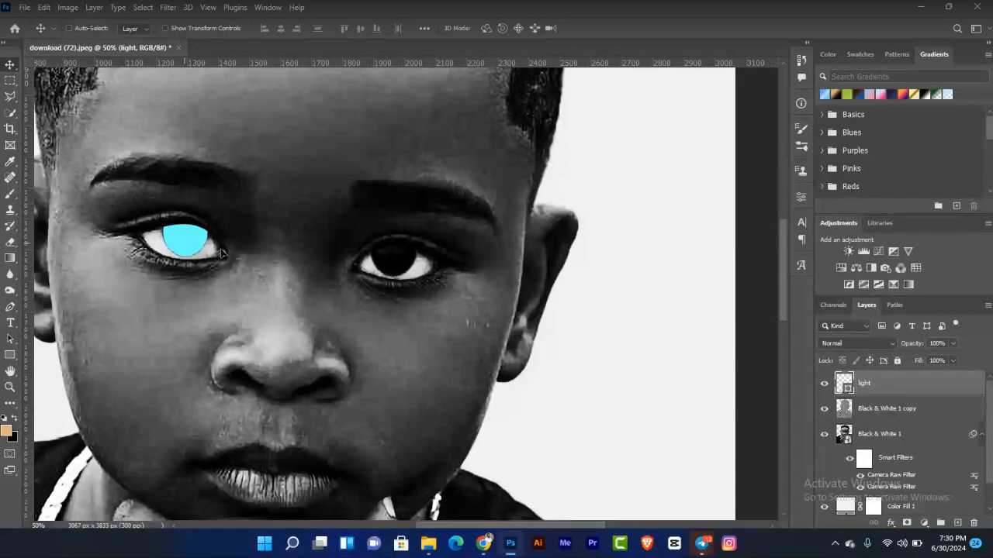
Step: Duplicate the cyan iris shape onto the other eye and flip the copy horizontally
left_click_drag(184, 241, 397, 260)
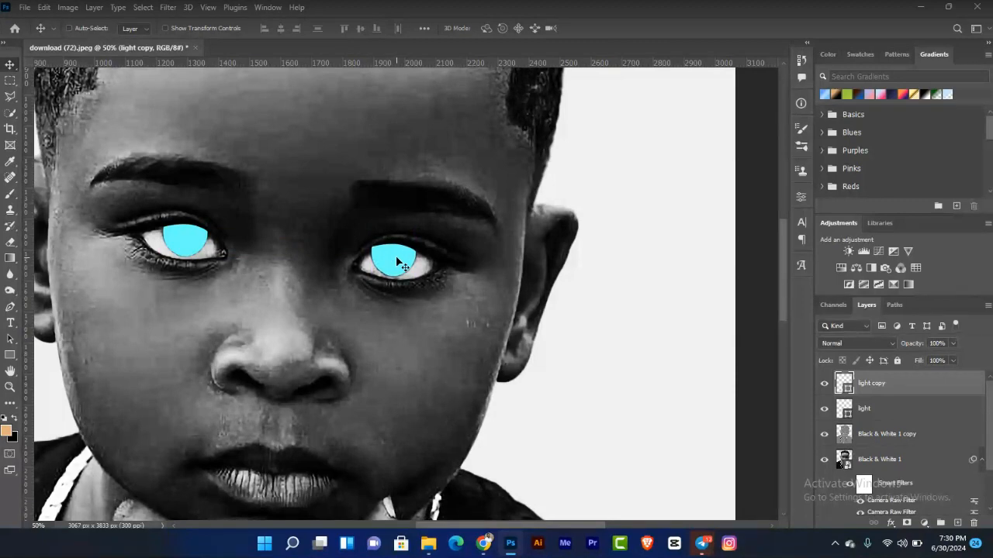
key("ctrl")
key("ctrl+t")
right_click(409, 263)
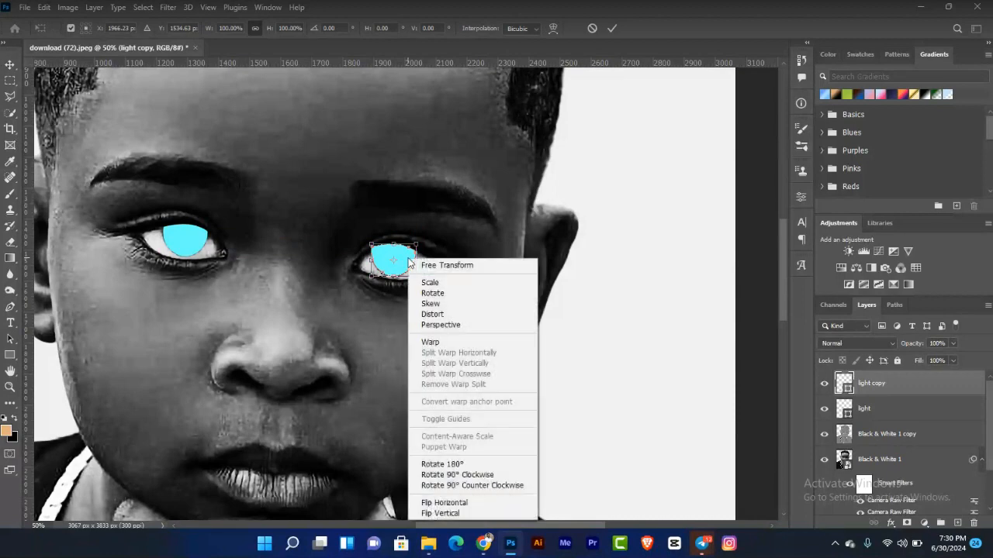
left_click(447, 502)
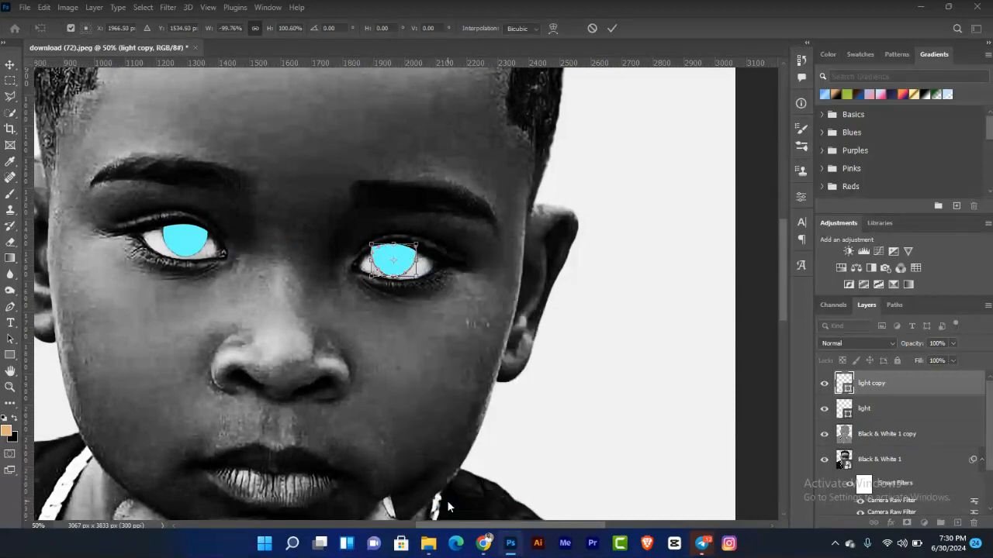
key("Return")
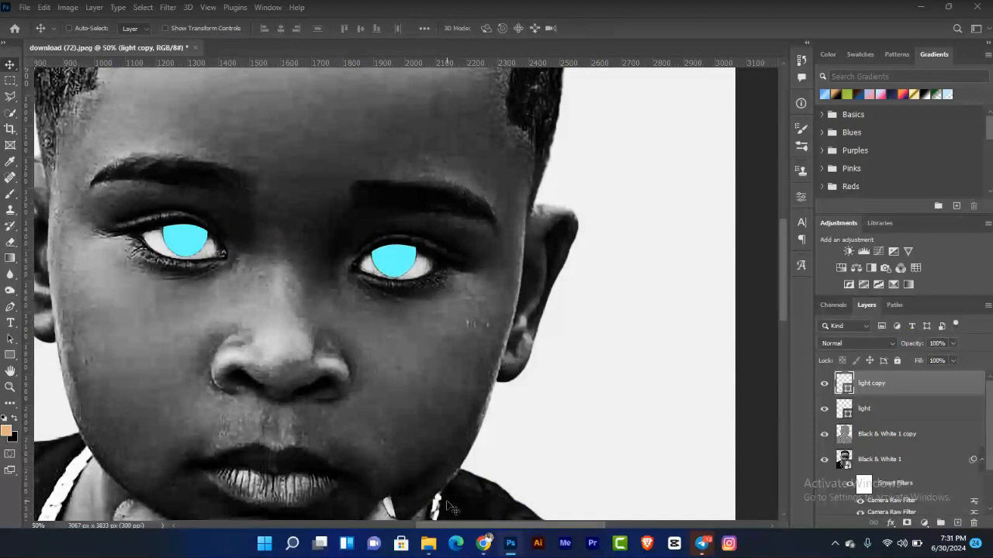
Step: Combine both iris shape layers into a single smart object
key("ctrl+0")
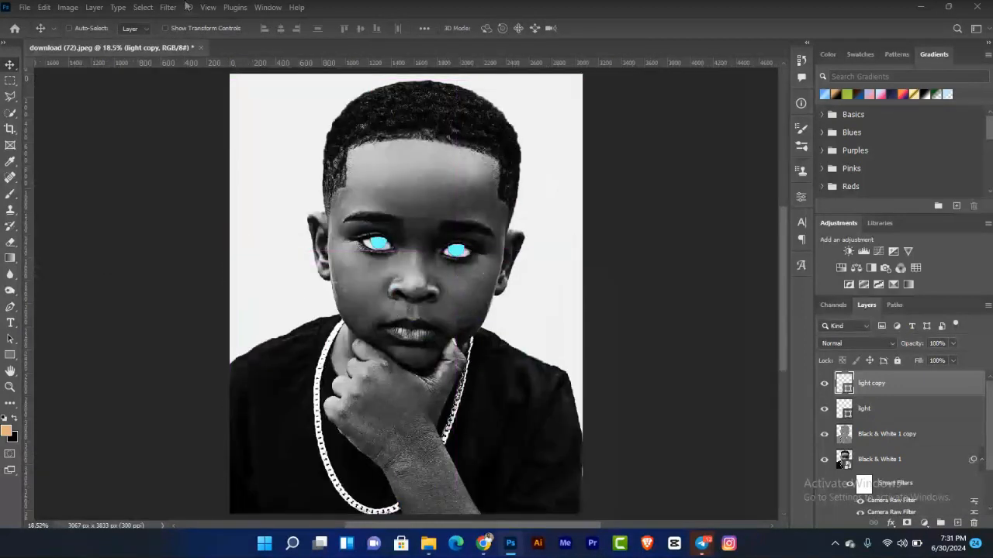
key("ctrl+plus")
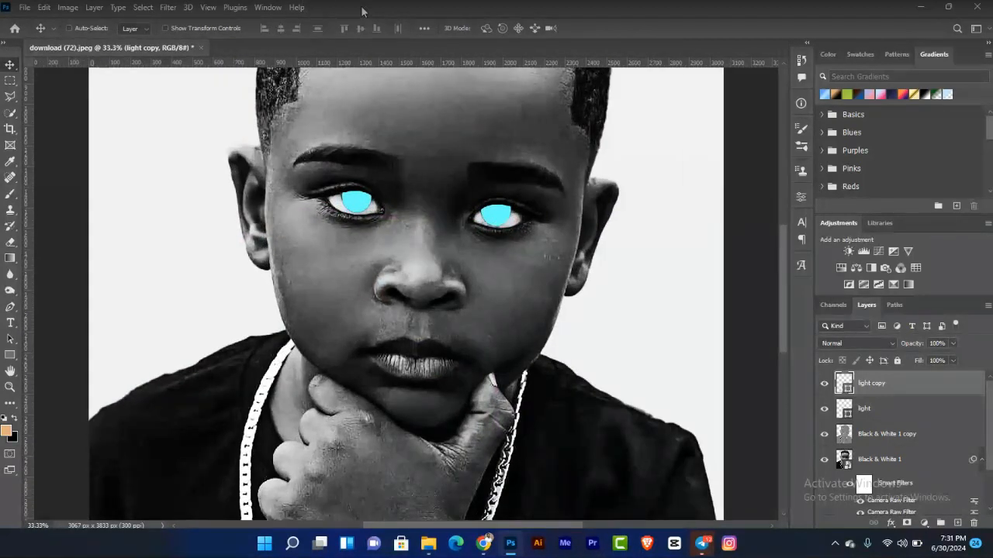
left_click(891, 411, "shift")
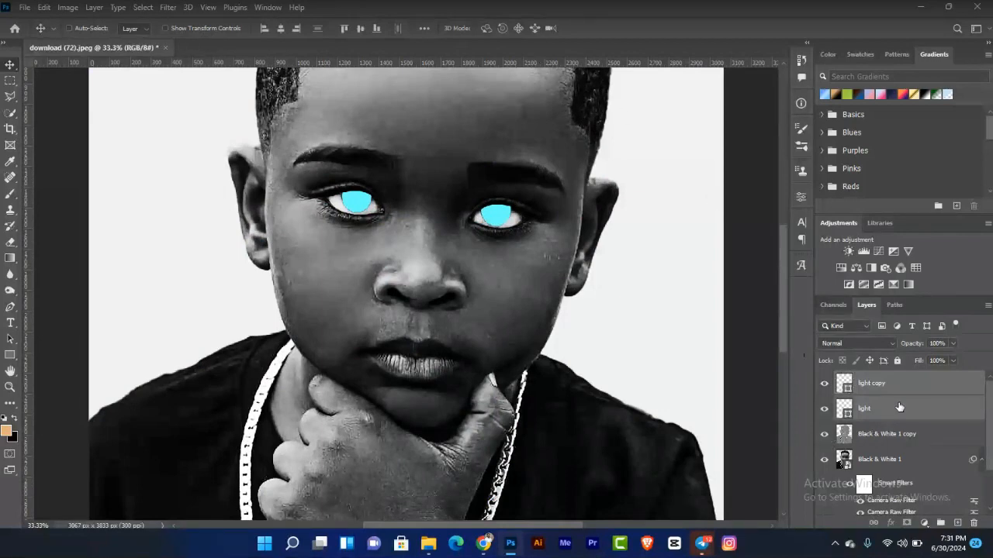
right_click(899, 406)
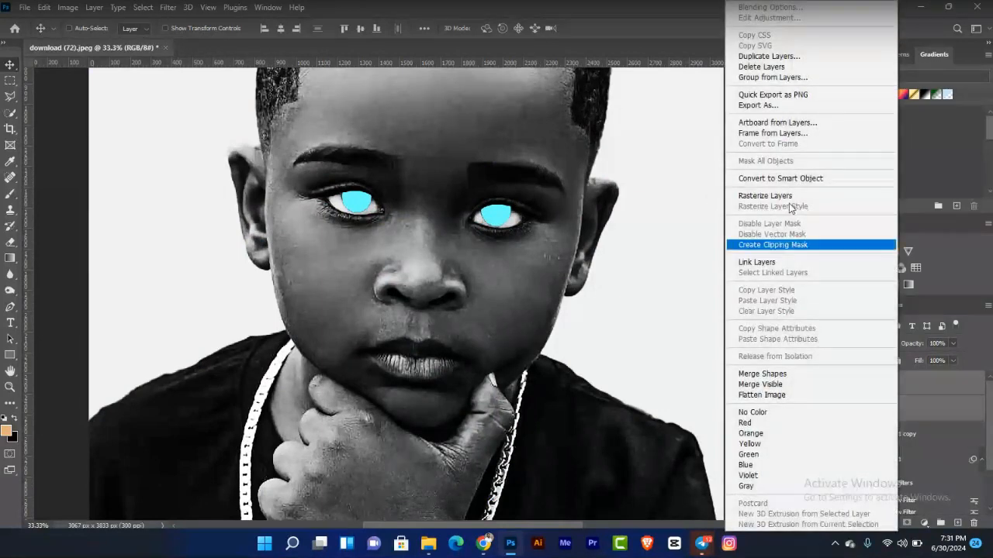
left_click(780, 178)
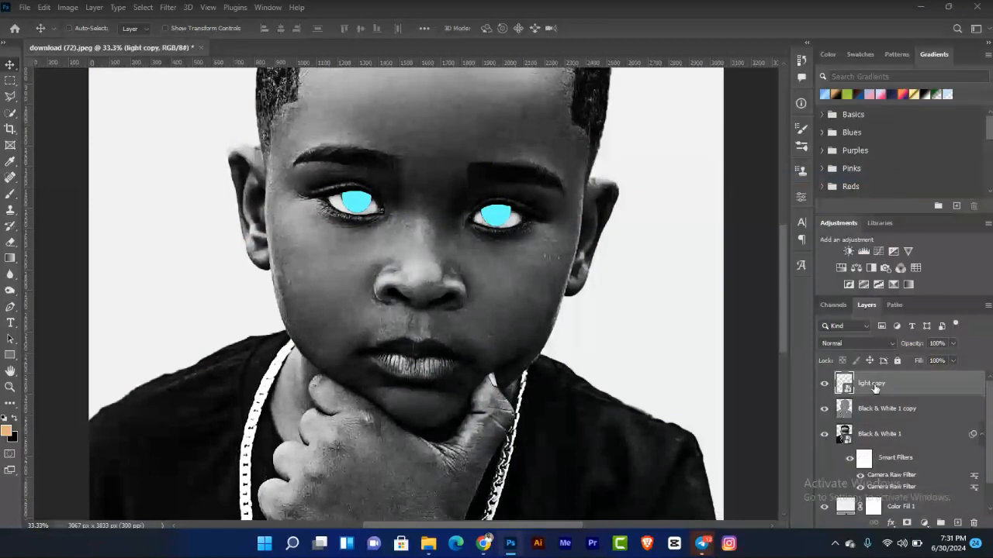
key("ctrl+plus")
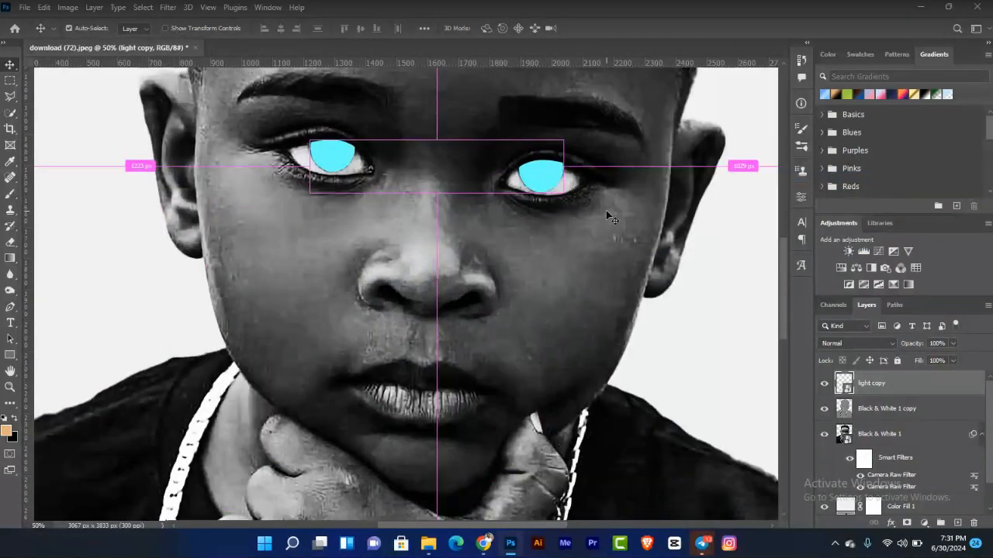
key("ctrl+plus")
left_click_drag(560, 178, 534, 310)
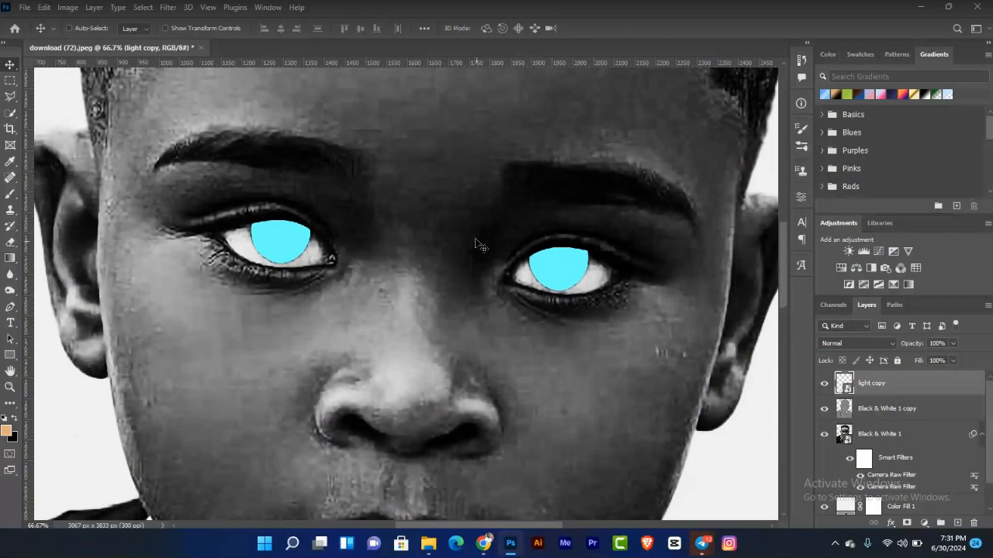
Step: Apply a Gaussian Blur of about 13.6 pixels to the iris smart object
left_click(167, 8)
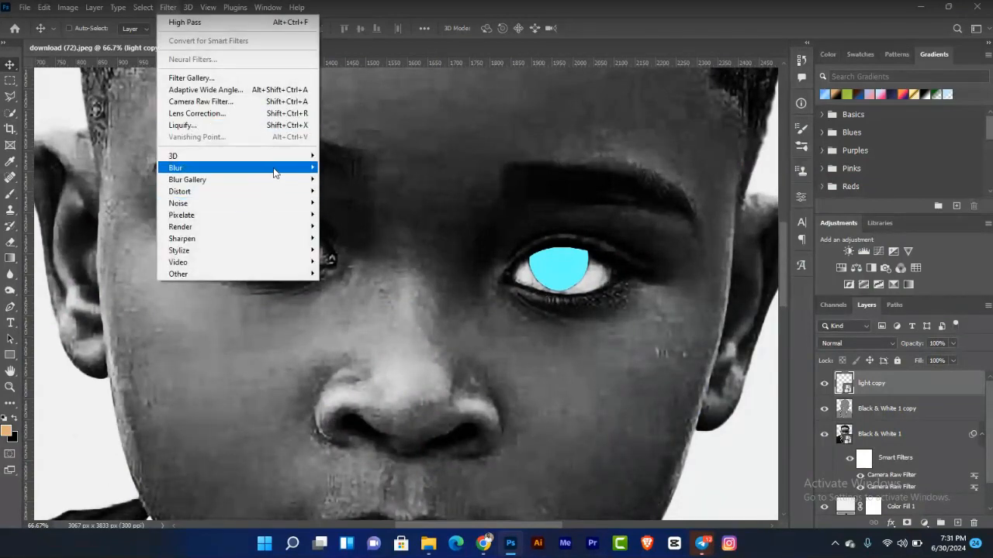
mouse_move(273, 172)
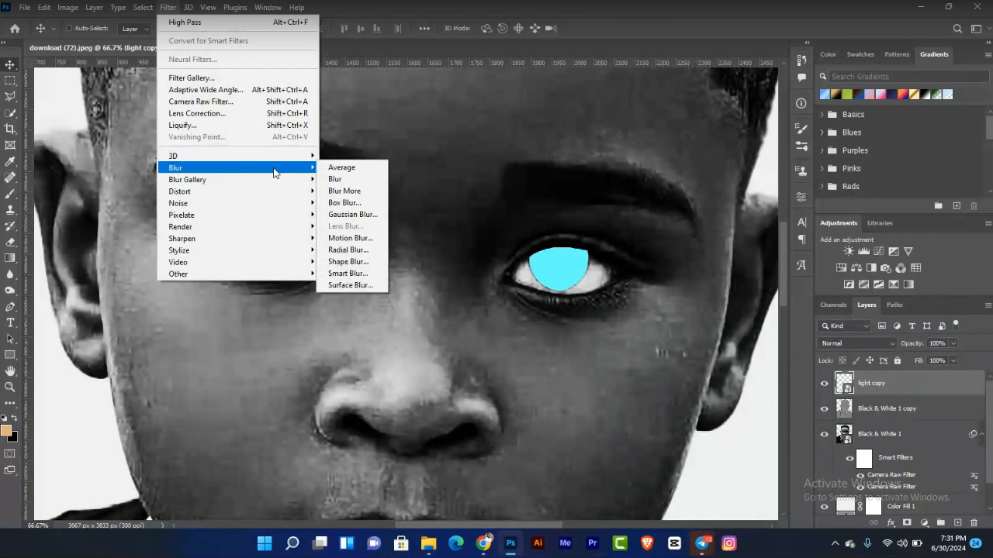
left_click(353, 215)
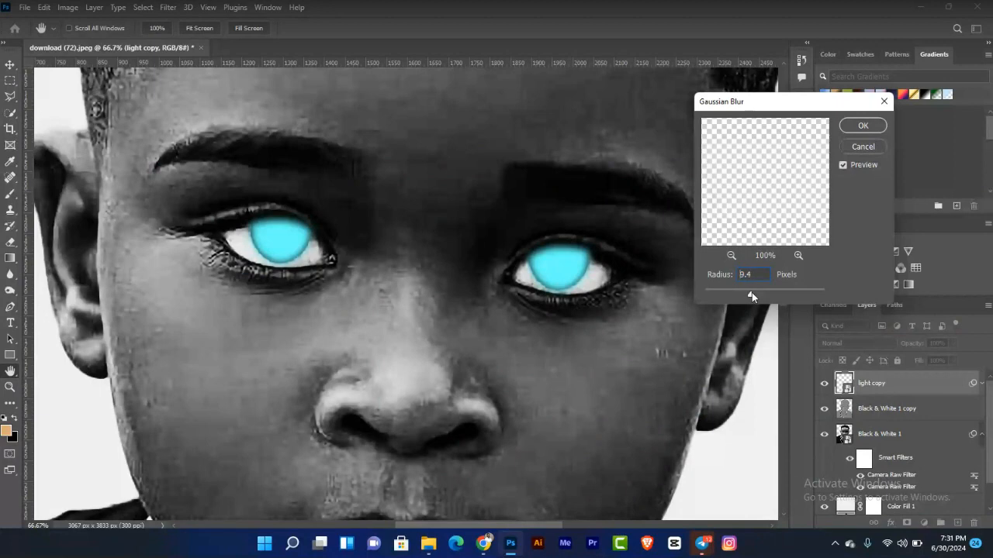
left_click_drag(751, 292, 757, 292)
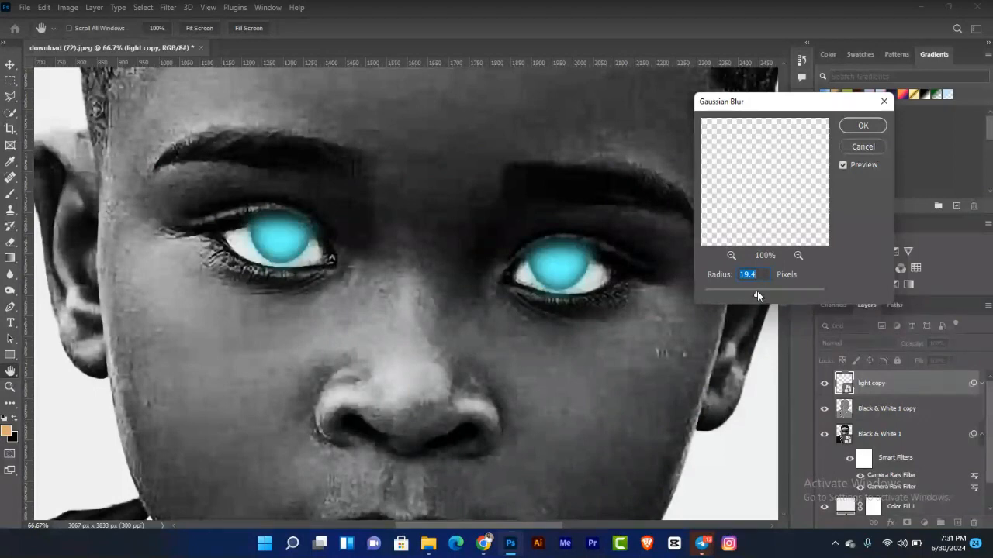
left_click_drag(753, 291, 753, 291)
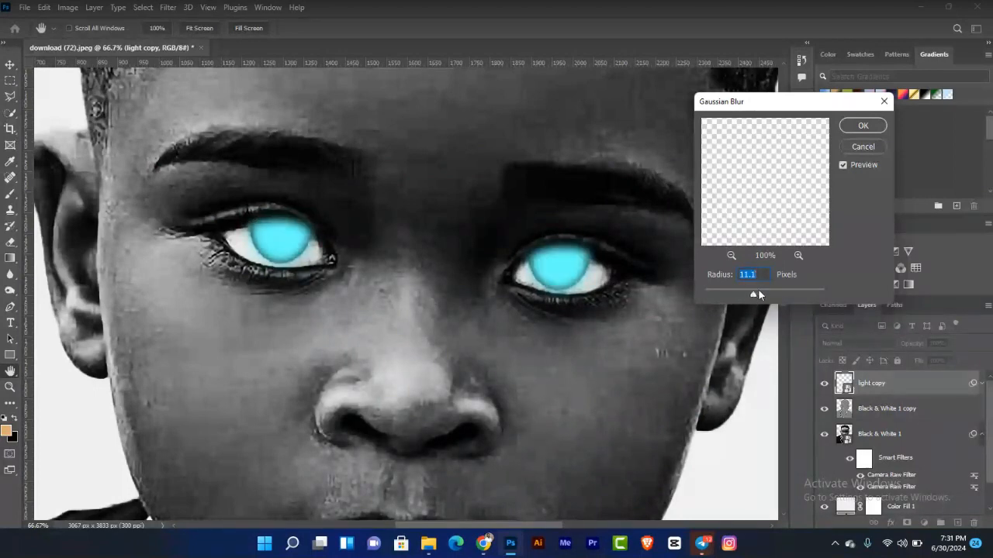
left_click_drag(753, 294, 755, 296)
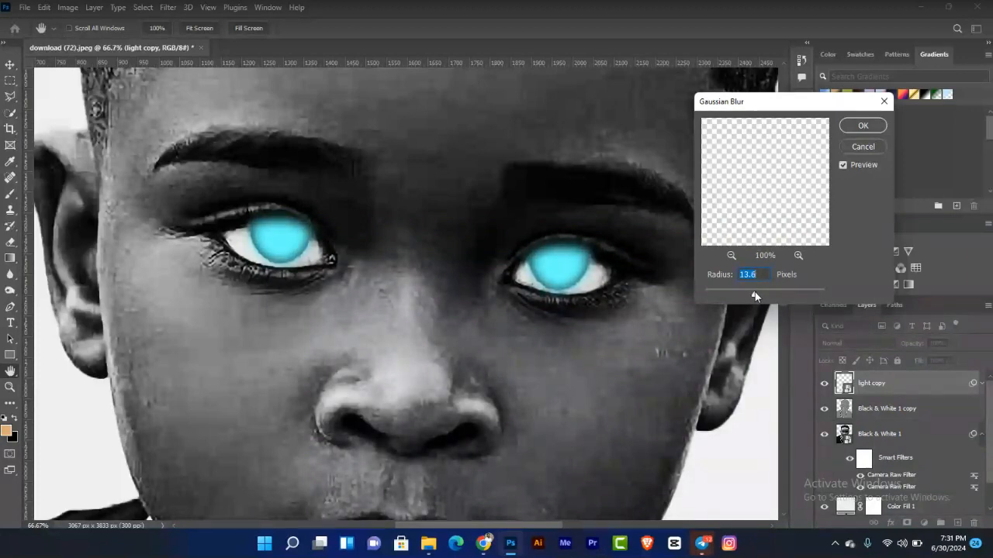
left_click_drag(755, 295, 754, 295)
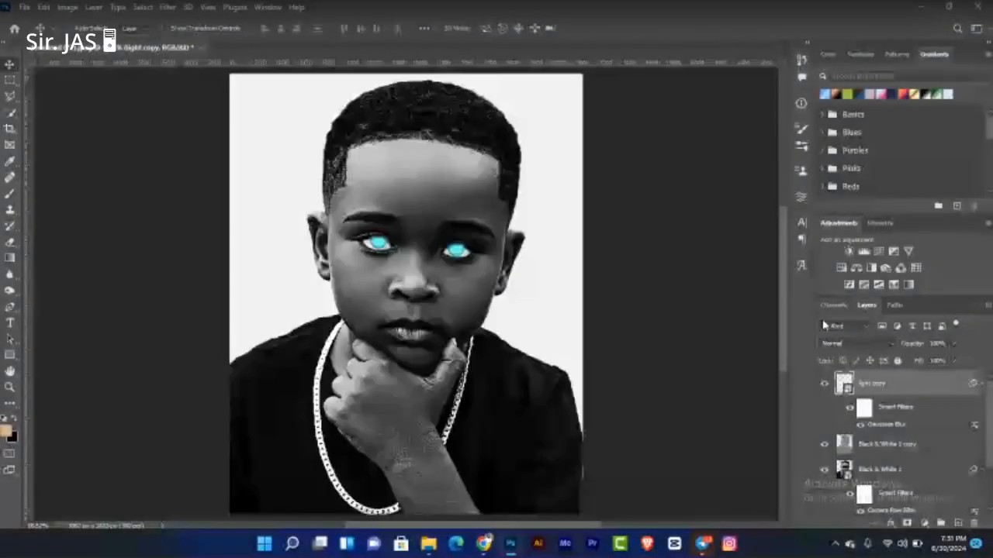
Step: Set the iris smart object's blending mode to Soft Light
left_click(853, 343)
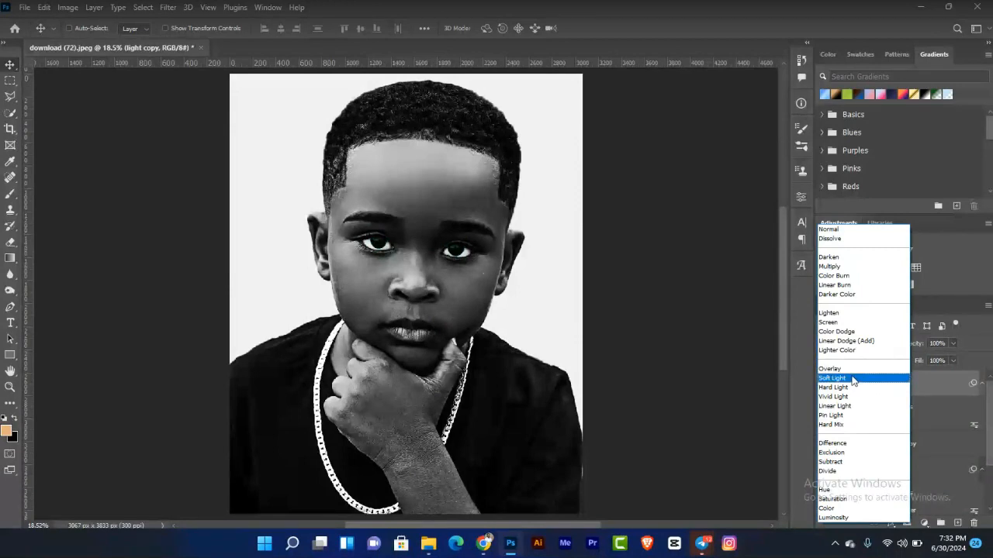
left_click(852, 379)
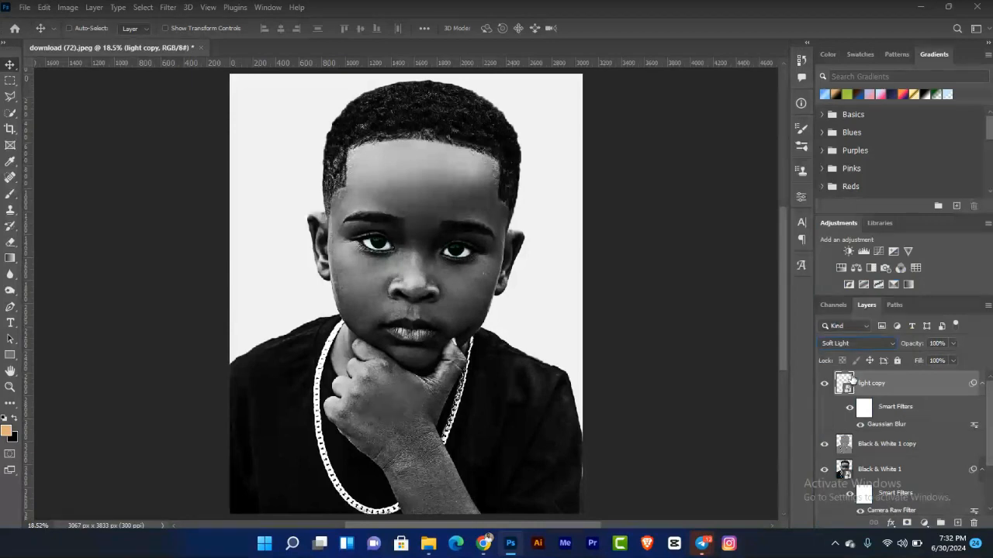
key("ctrl+plus")
key("ctrl+plus")
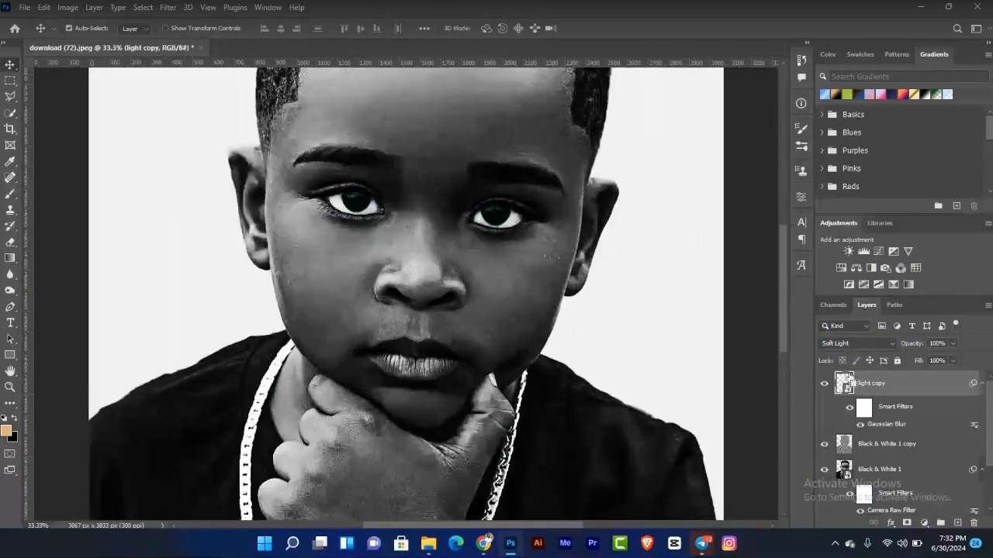
key("ctrl+plus")
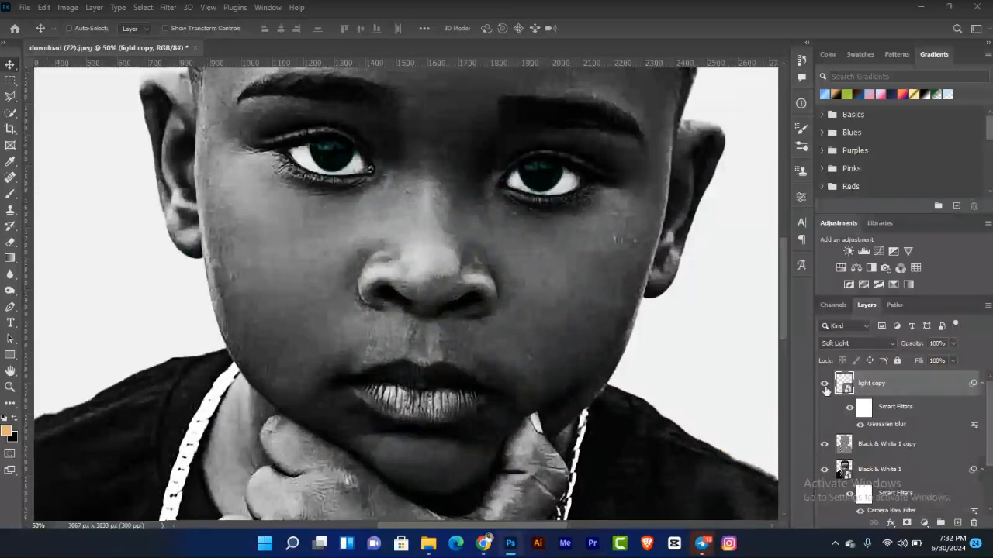
left_click(824, 387)
left_click(822, 386)
key("ctrl+0")
key("ctrl+plus")
key("ctrl+plus")
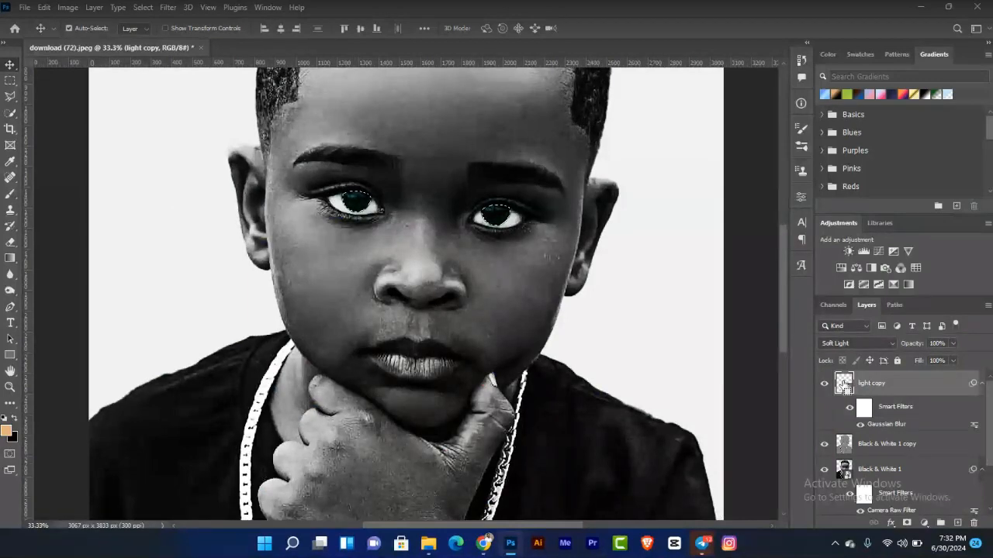
left_click(843, 383, "ctrl")
left_click(871, 469)
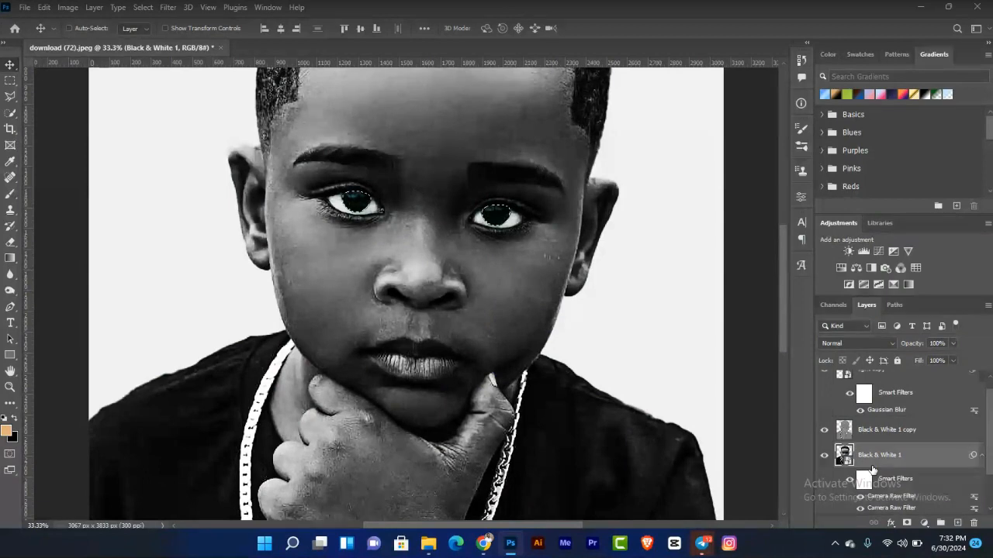
left_click(840, 269)
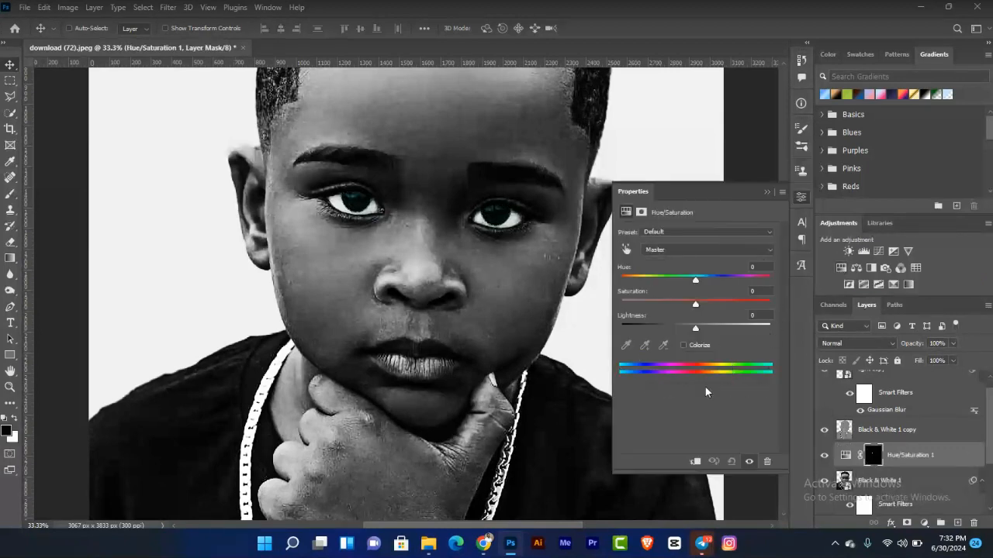
left_click(695, 461)
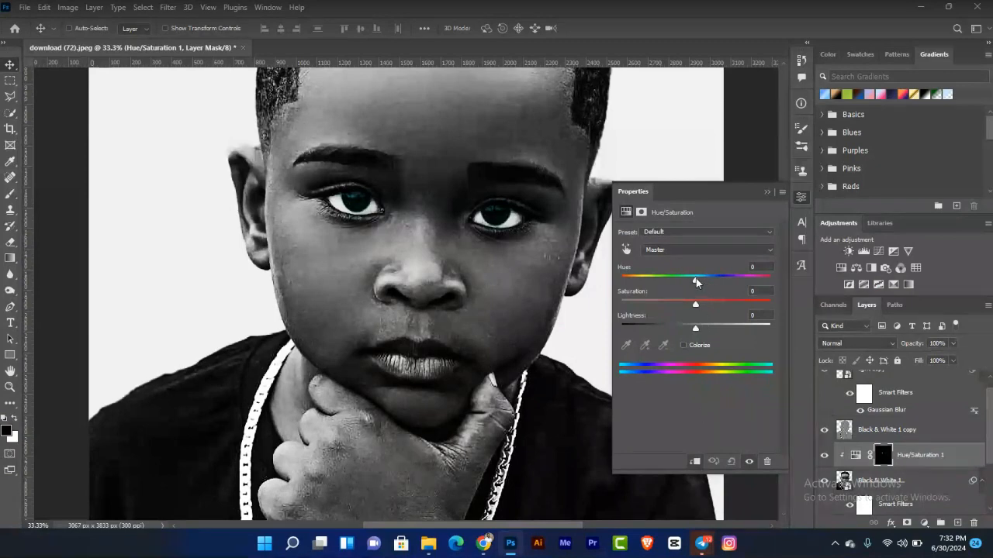
left_click_drag(695, 281, 616, 259)
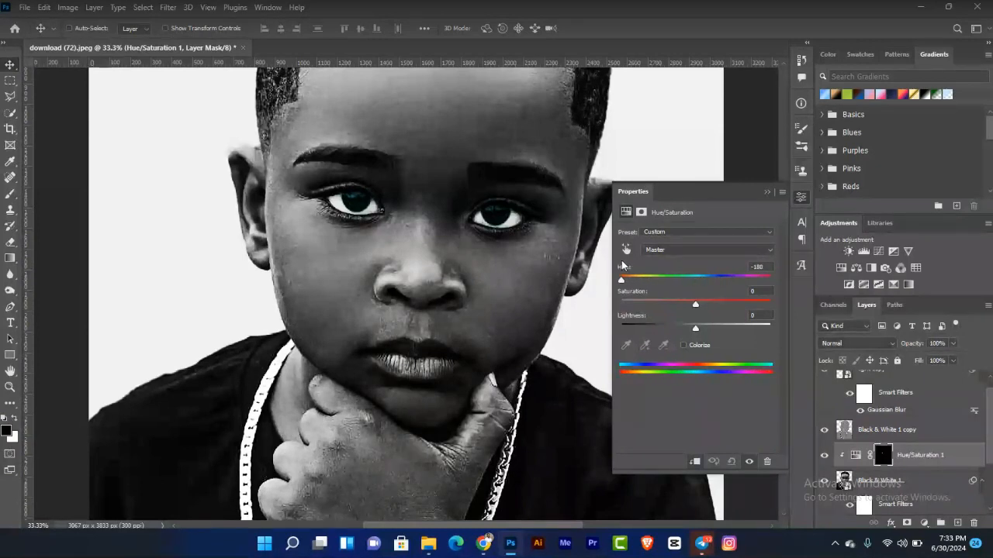
left_click_drag(621, 278, 660, 277)
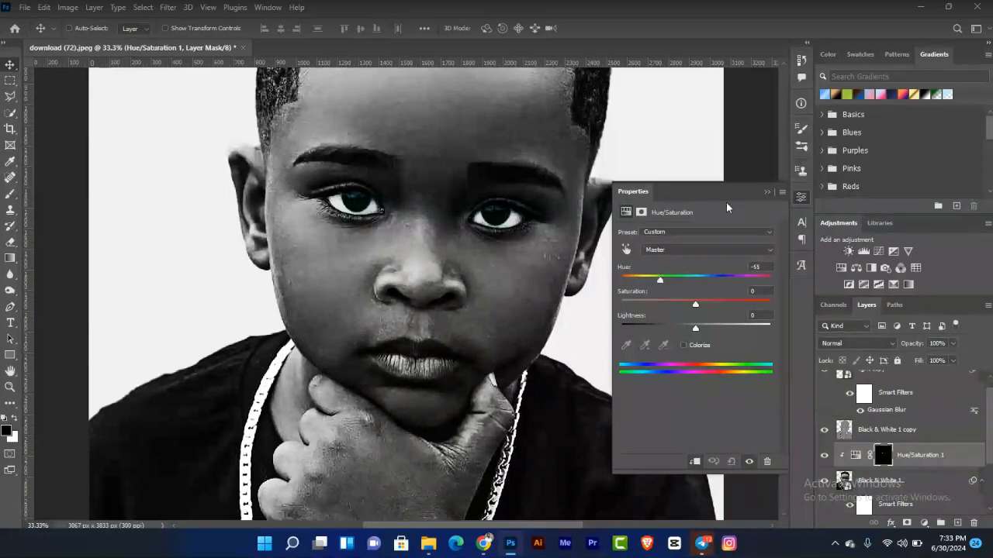
left_click(766, 193)
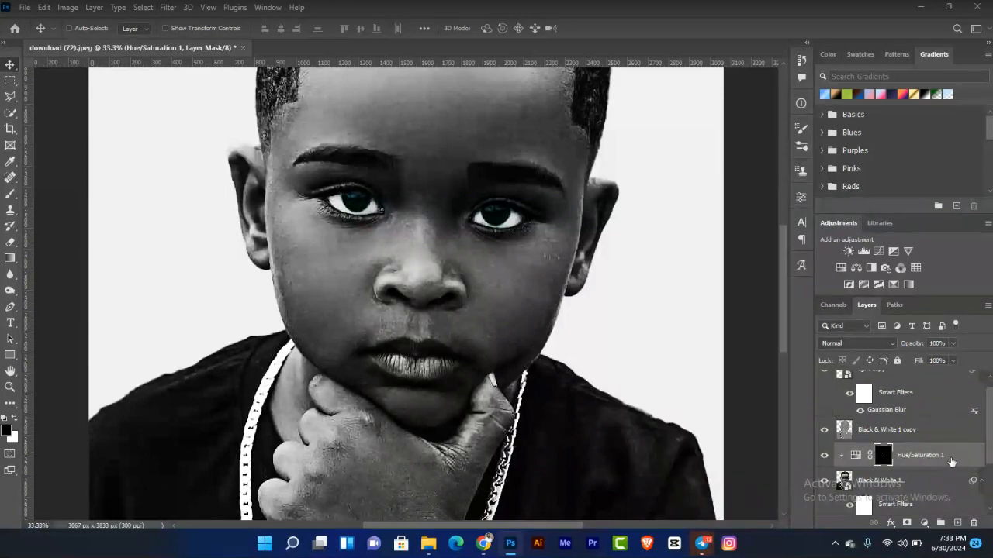
left_click(949, 460)
key("Delete")
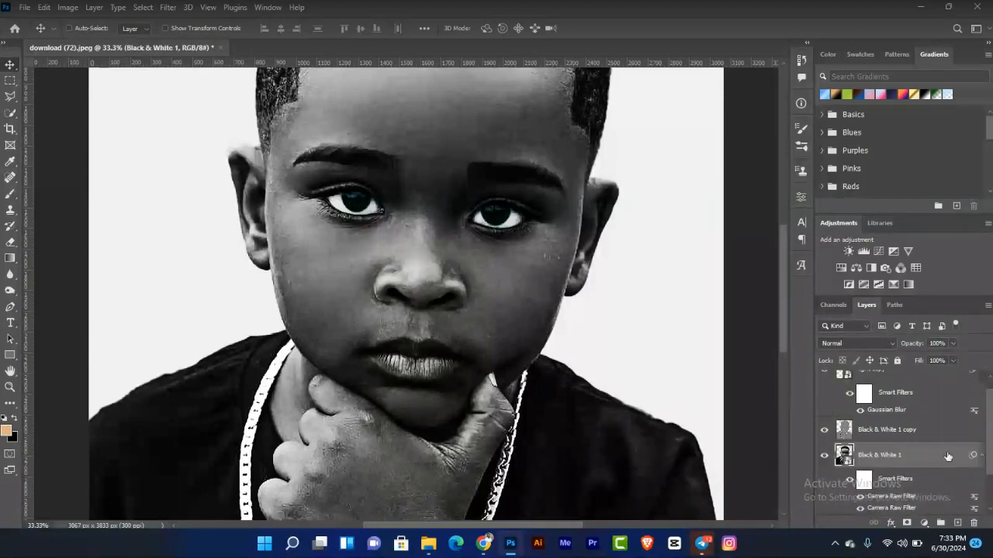
Step: Copy the iris area of the Black & White 1 layer to a new layer and move it above Black & White 1 copy
scroll(985, 426, "up", 1)
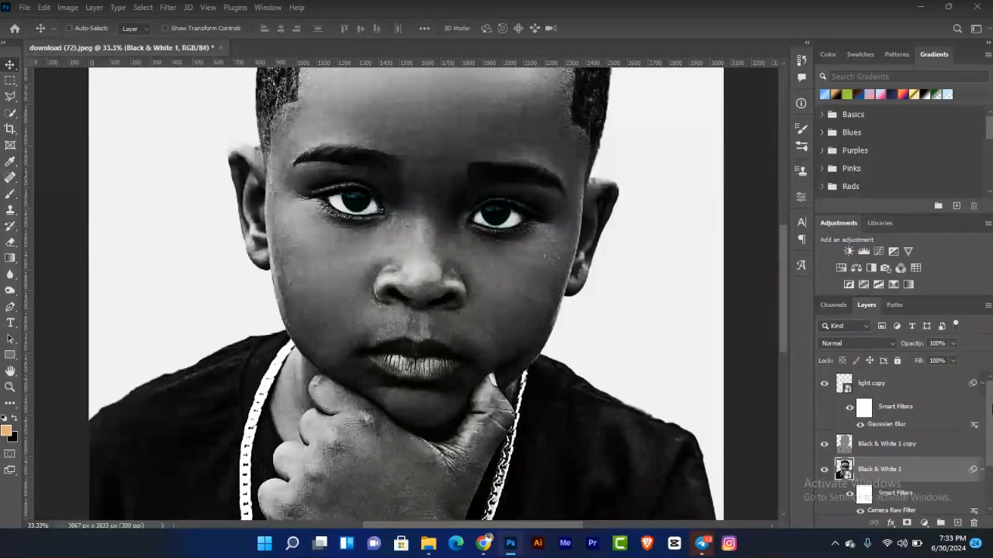
left_click(844, 383, "ctrl")
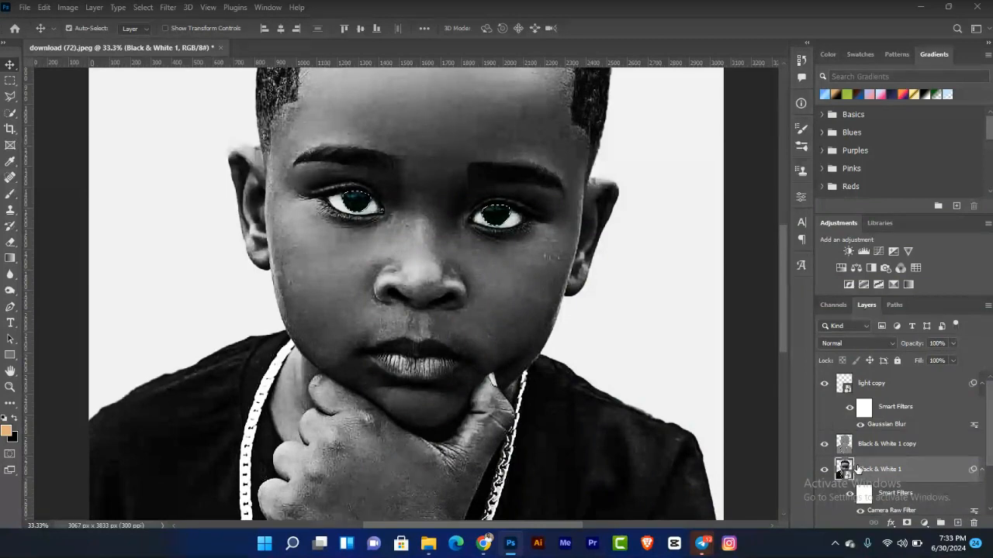
key("ctrl+j")
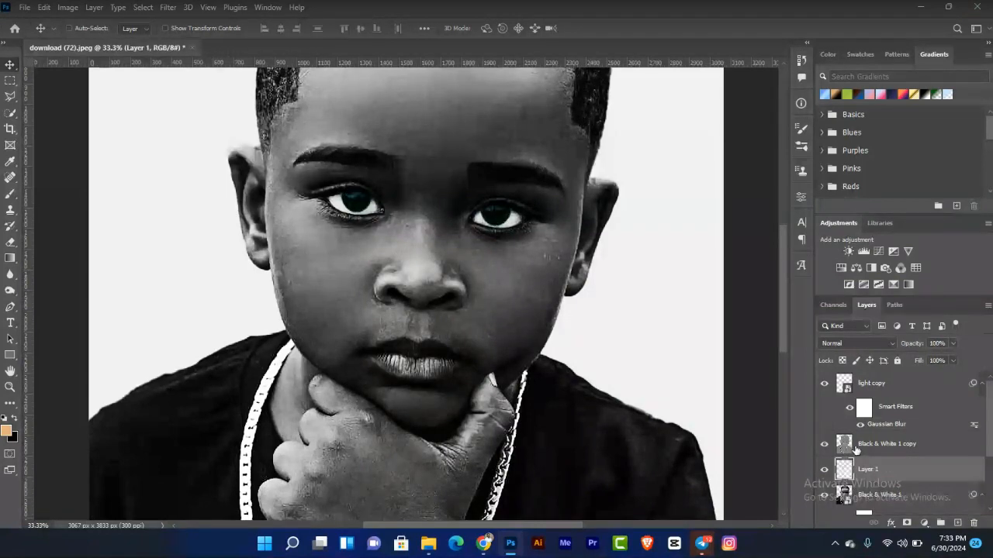
key("ctrl+bracketright")
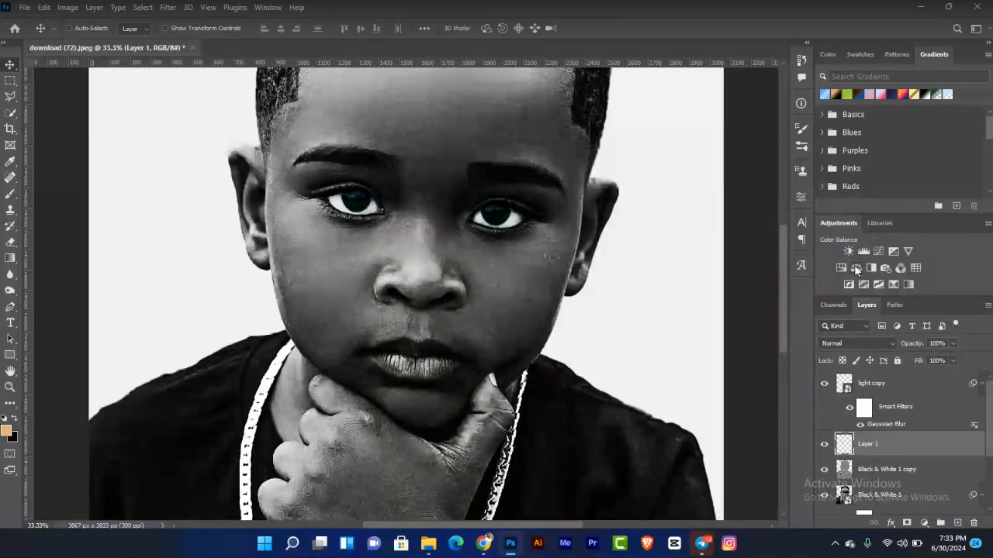
Step: Add a clipped Color Balance adjustment with midtones Cyan–Red at -55 and Yellow–Blue at 0
left_click(856, 267)
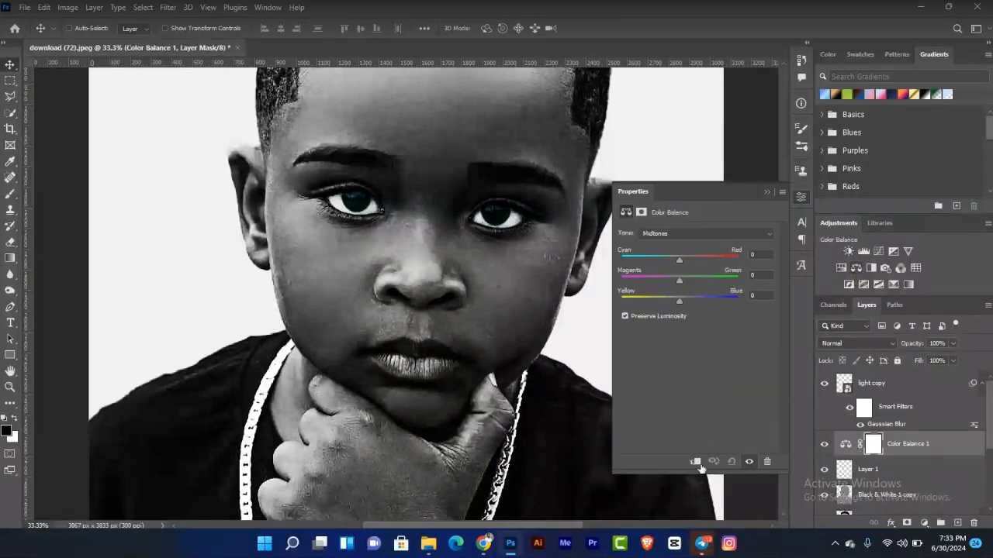
left_click(695, 462)
left_click_drag(682, 258, 648, 254)
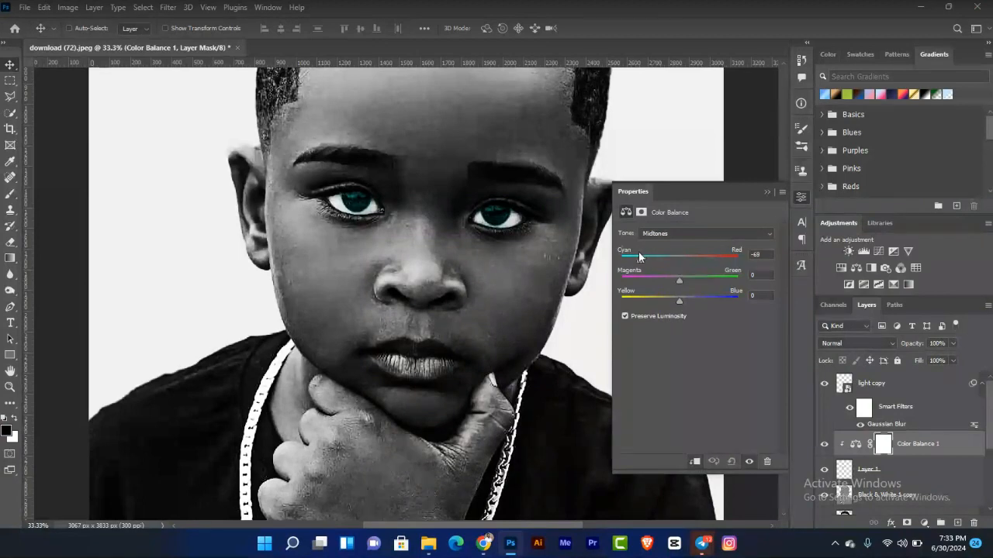
left_click_drag(642, 256, 645, 256)
left_click_drag(649, 253, 653, 252)
left_click(664, 301)
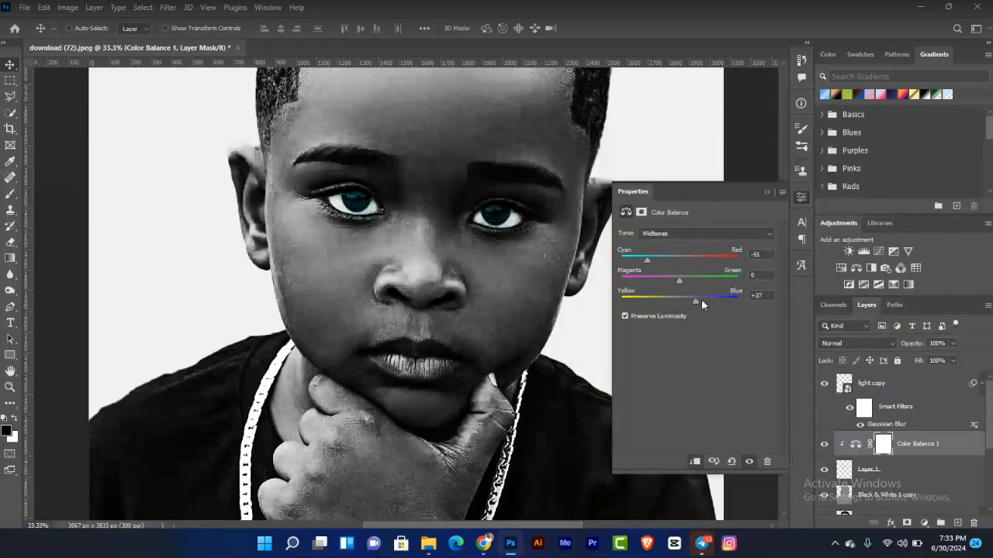
left_click_drag(690, 301, 680, 301)
left_click_drag(763, 296, 745, 297)
type("0")
Step: Shift the Color Balance shadows toward cyan
left_click(704, 235)
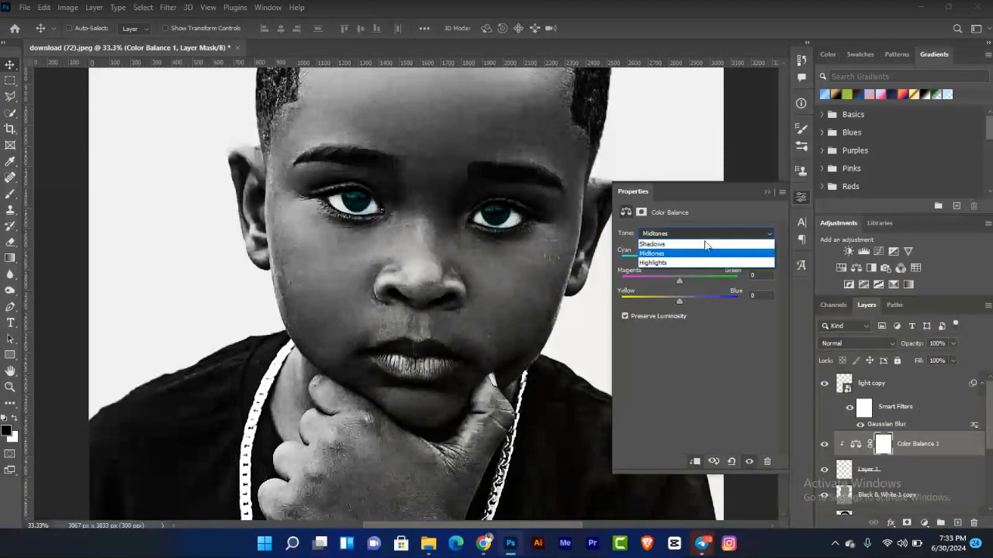
left_click(694, 245)
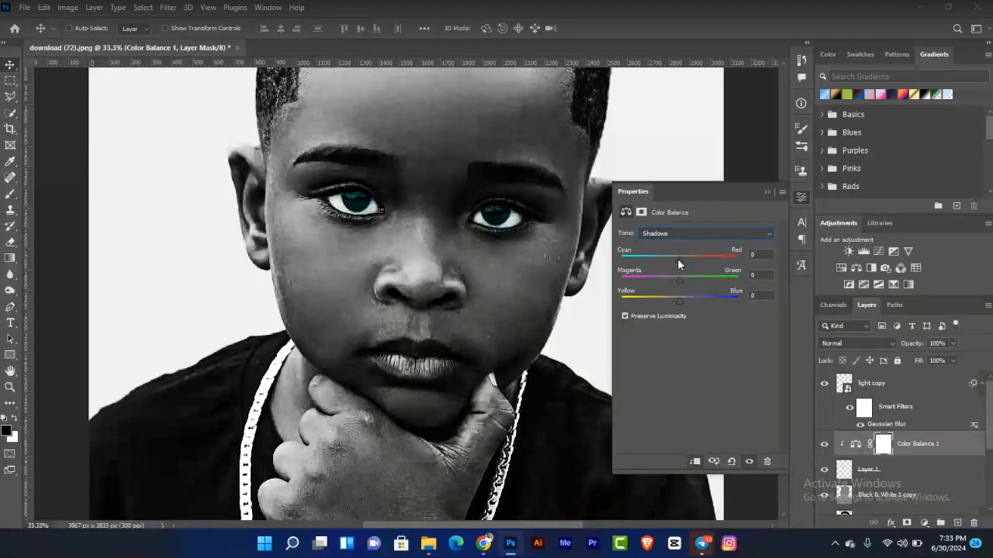
left_click_drag(677, 258, 656, 255)
left_click(767, 191)
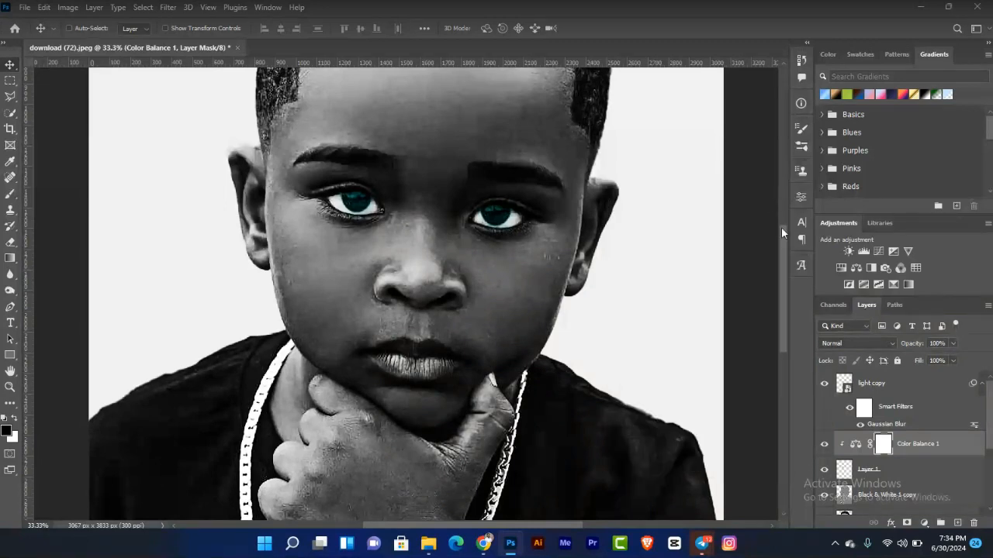
Step: Toggle the iris and Color Balance layers' visibility to compare the eyes with and without them
left_click(826, 385)
left_click(825, 386)
key("ctrl+0")
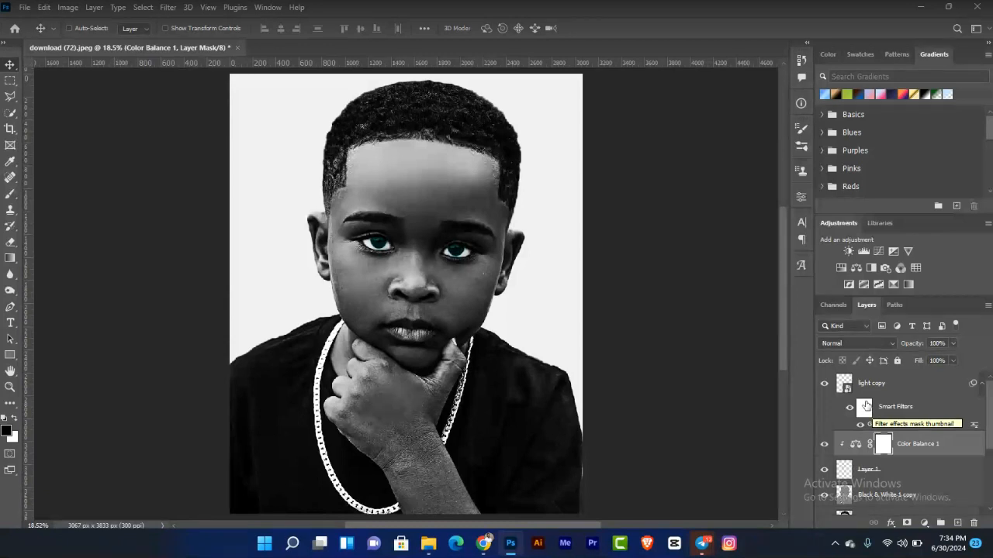
left_click(823, 384)
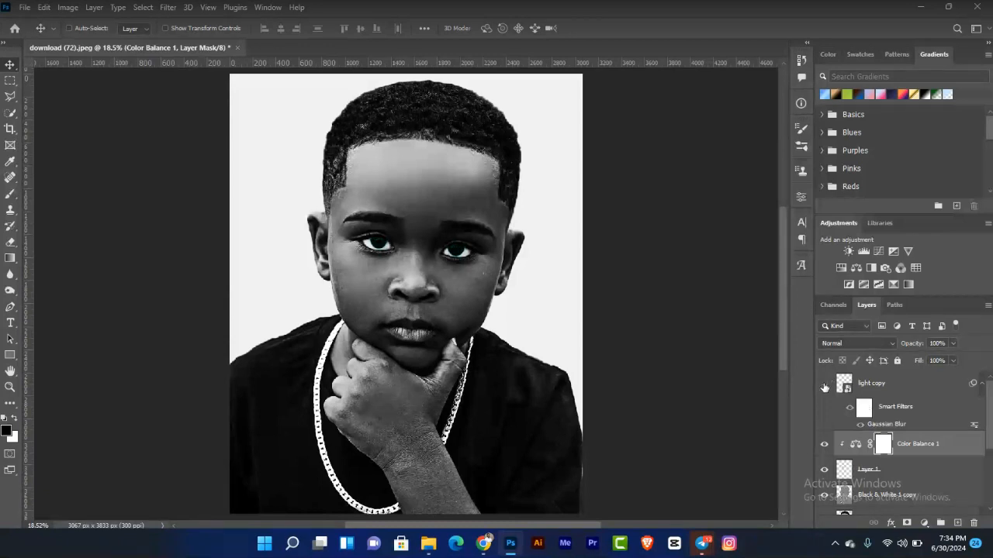
left_click(824, 444)
left_click(824, 444)
left_click(825, 385)
left_click(862, 385)
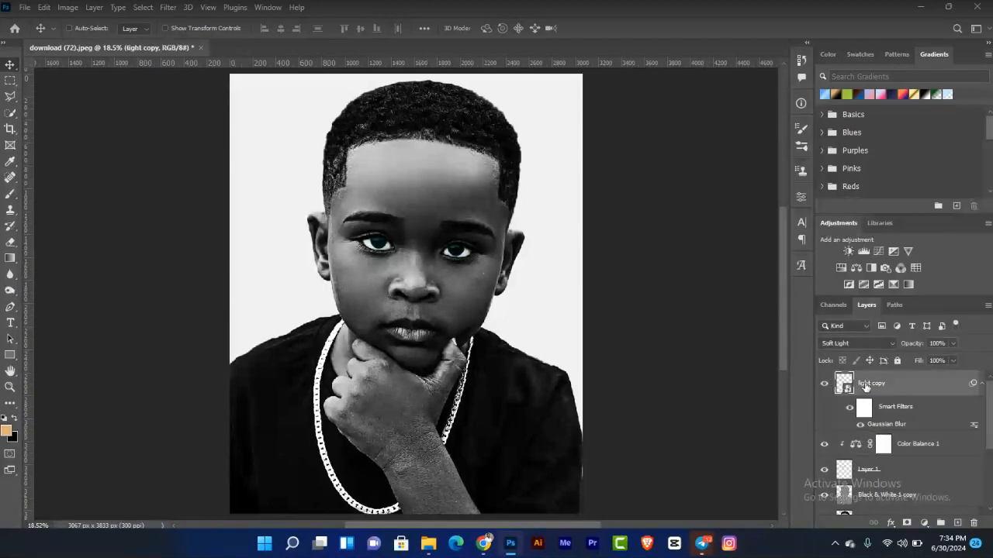
Step: Add a clipped Curves adjustment brightening the iris selection, then delete the Curves layer
key("ctrl+plus")
key("ctrl+plus")
key("ctrl+plus")
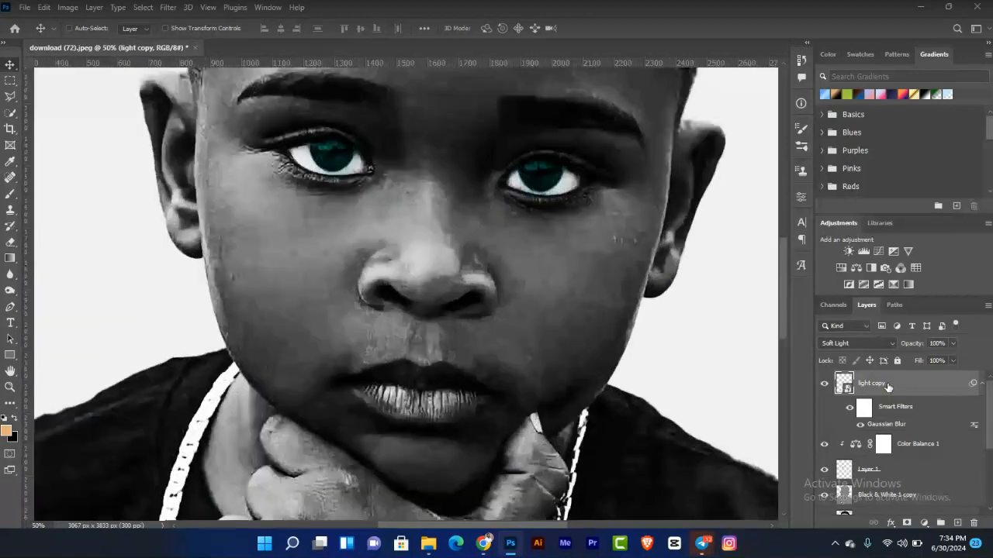
left_click(842, 385, "ctrl")
left_click(878, 252)
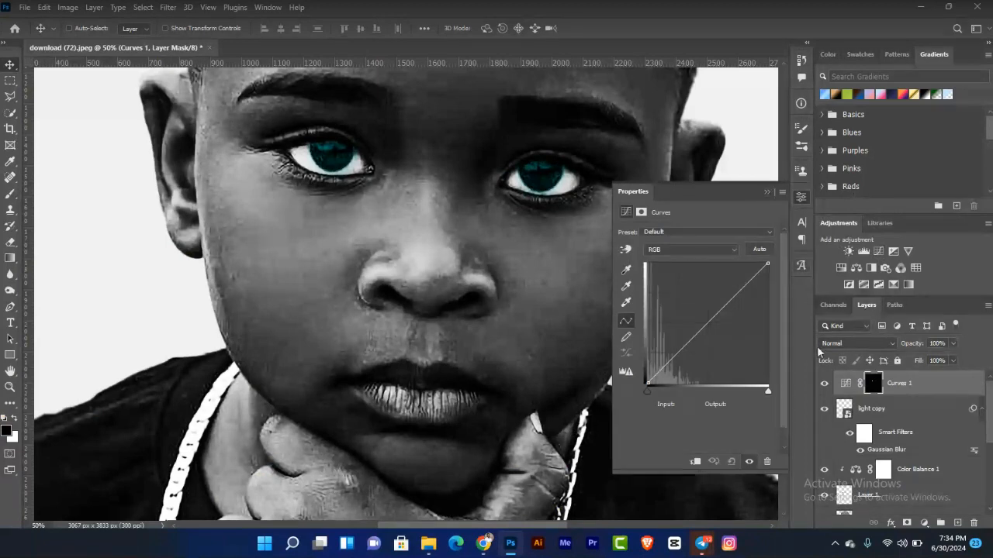
left_click(695, 461)
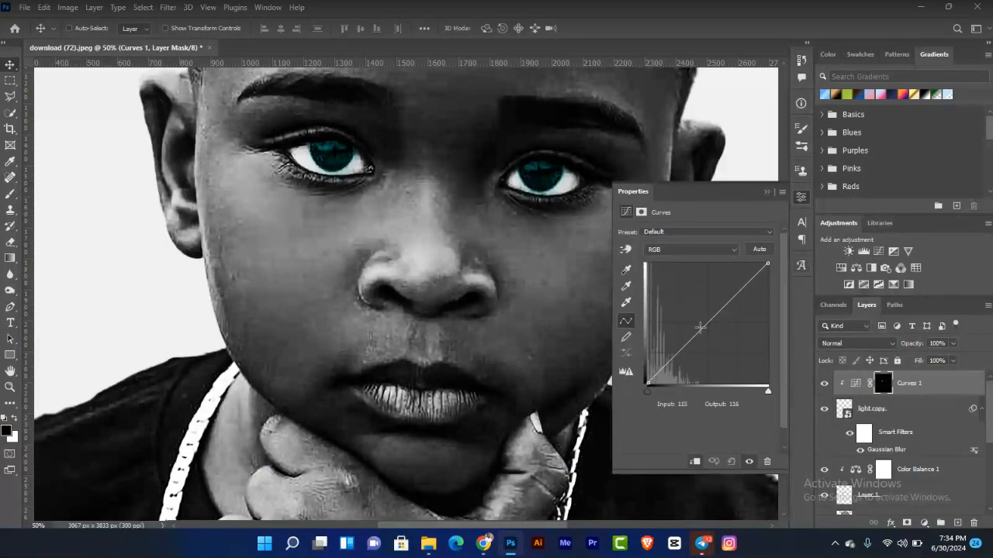
left_click(699, 327)
mouse_move(697, 325)
left_mouse_down()
mouse_move(690, 318)
mouse_move(712, 357)
mouse_move(699, 310)
left_mouse_up()
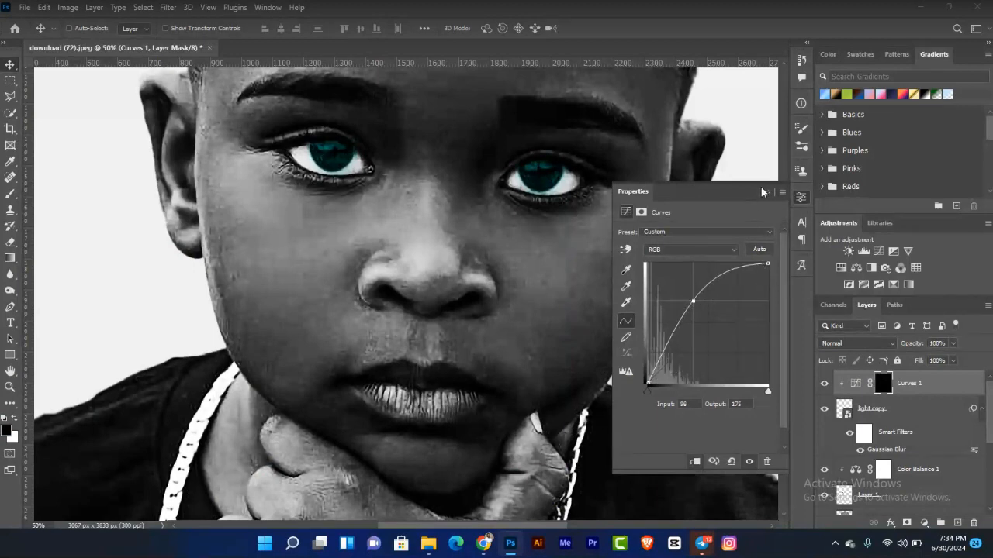
left_click(766, 192)
left_click(872, 386)
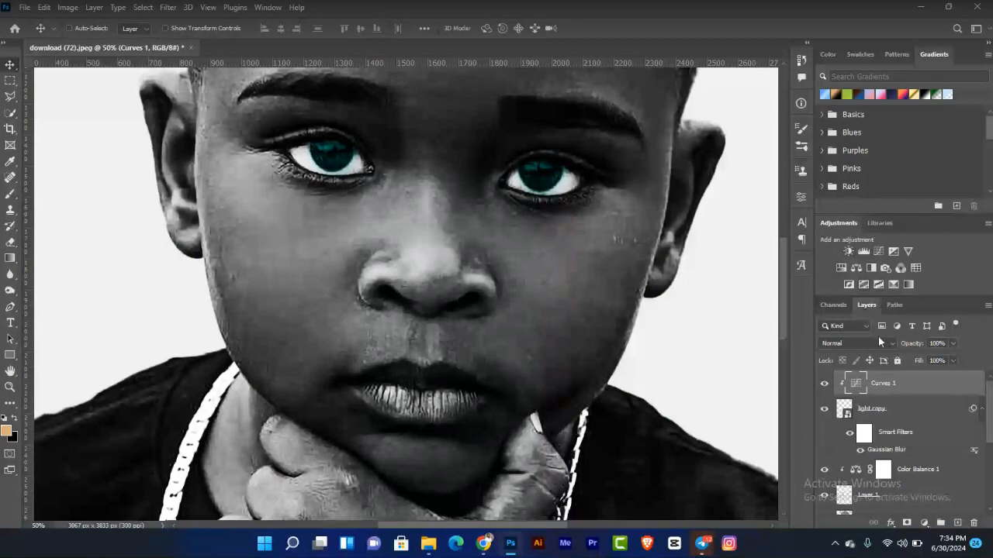
key("Delete")
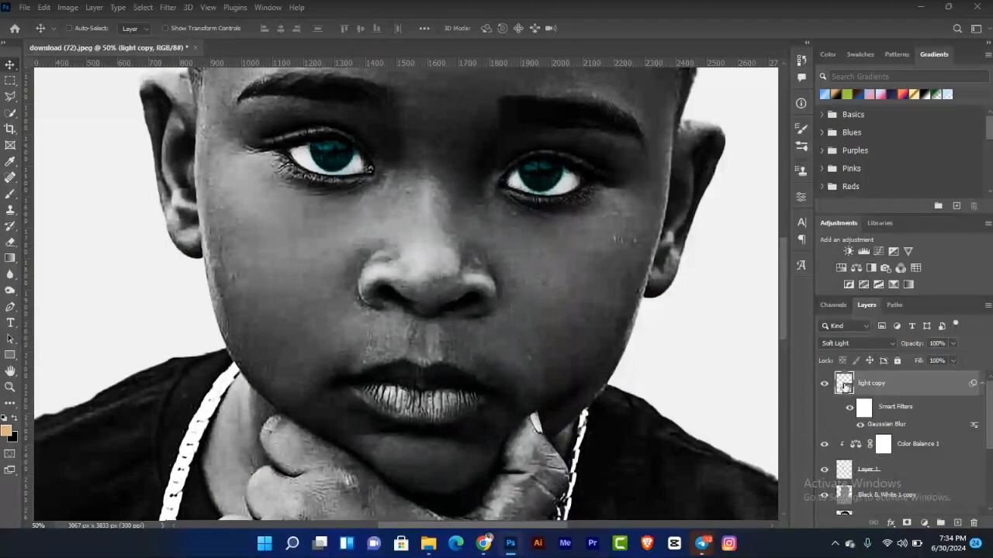
Step: Add an Exposure adjustment from the iris selection, invert its mask, and raise exposure to about +1.20
left_click(843, 384, "ctrl")
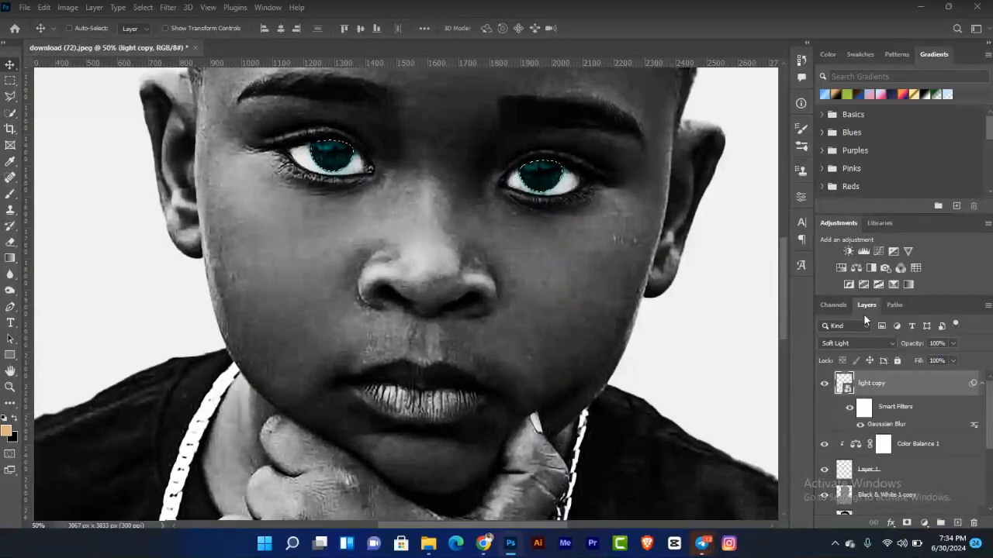
left_click(908, 254)
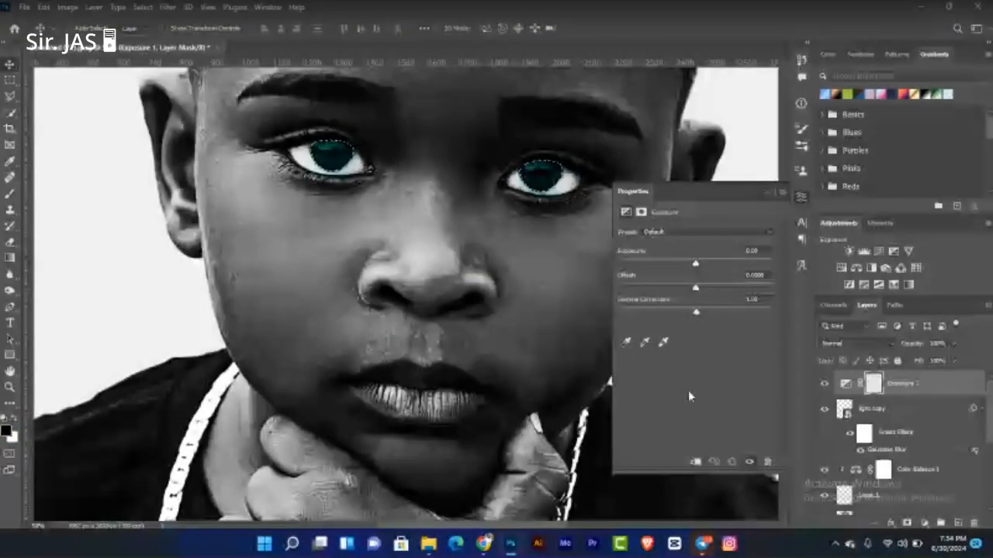
key("ctrl+i")
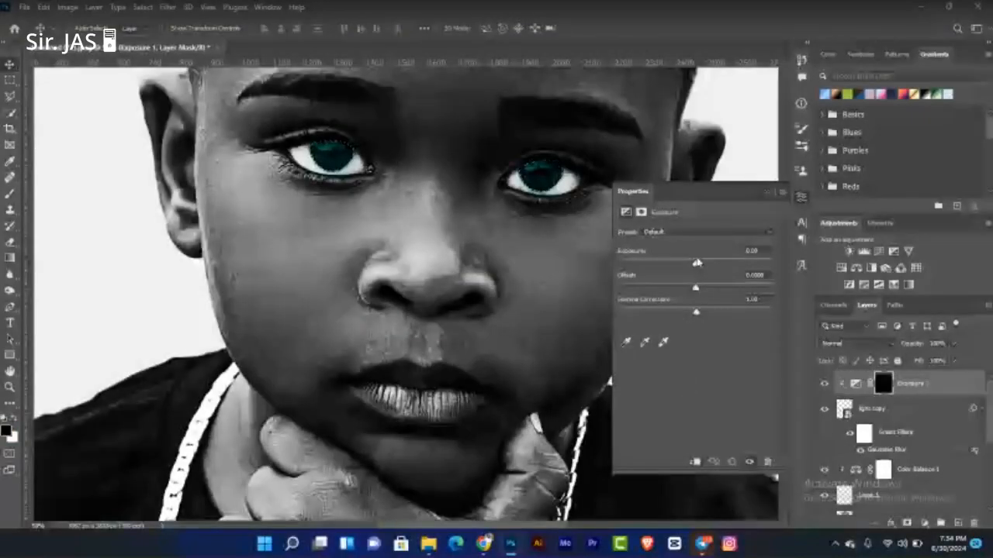
left_click_drag(697, 262, 713, 265)
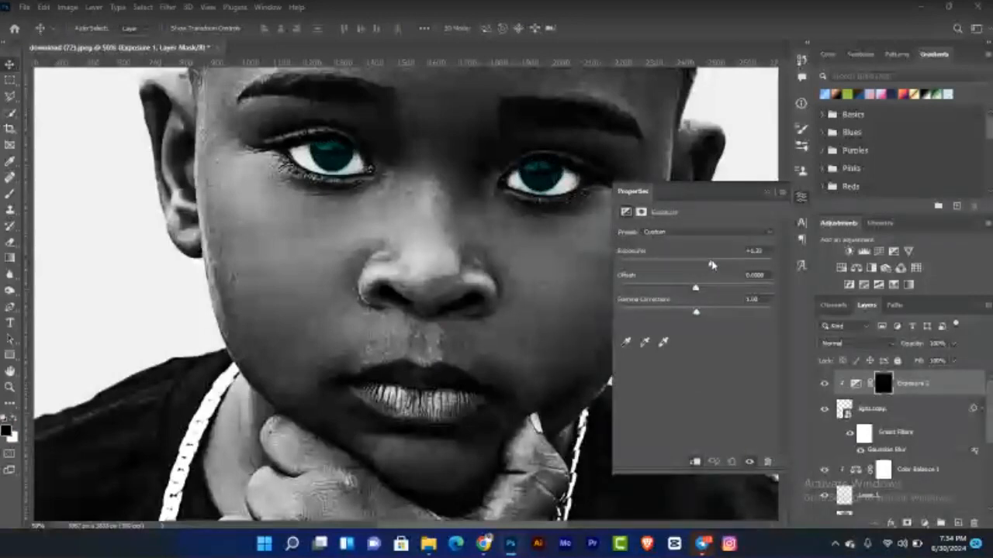
left_click(769, 192)
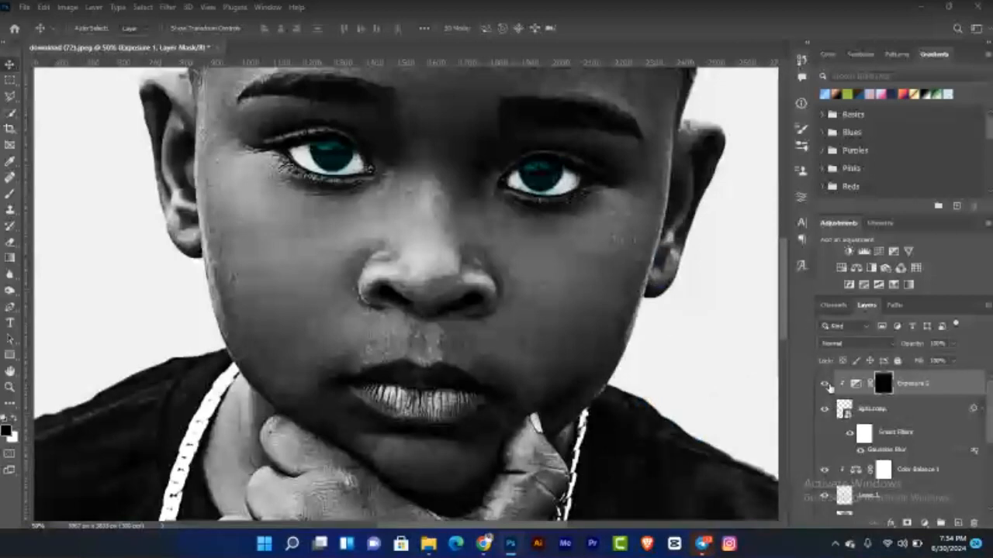
Step: Change the Color Fill 1 background color to a light cyan
key("ctrl+0")
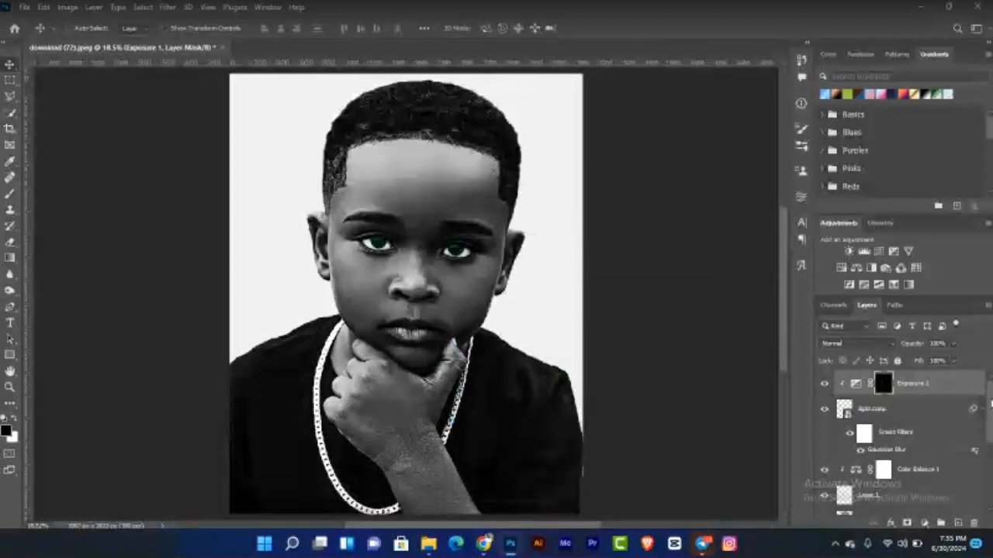
scroll(845, 396, "down", 3)
scroll(892, 435, "down", 2)
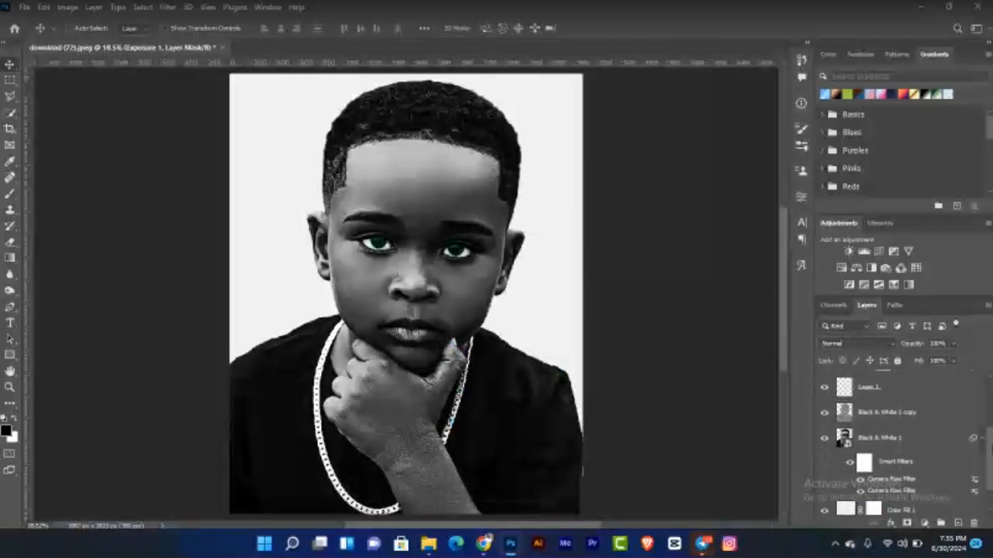
scroll(892, 442, "down", 1)
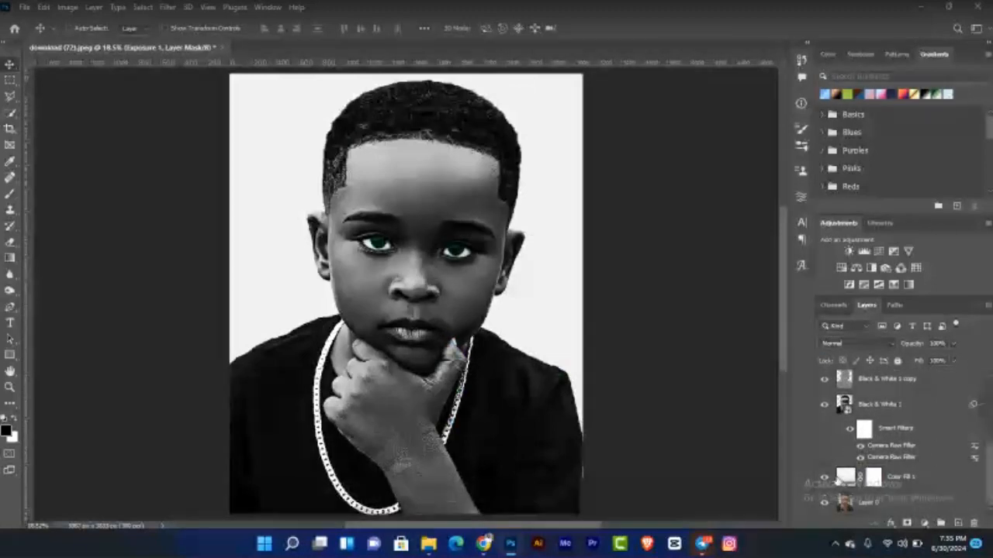
double_click(846, 478)
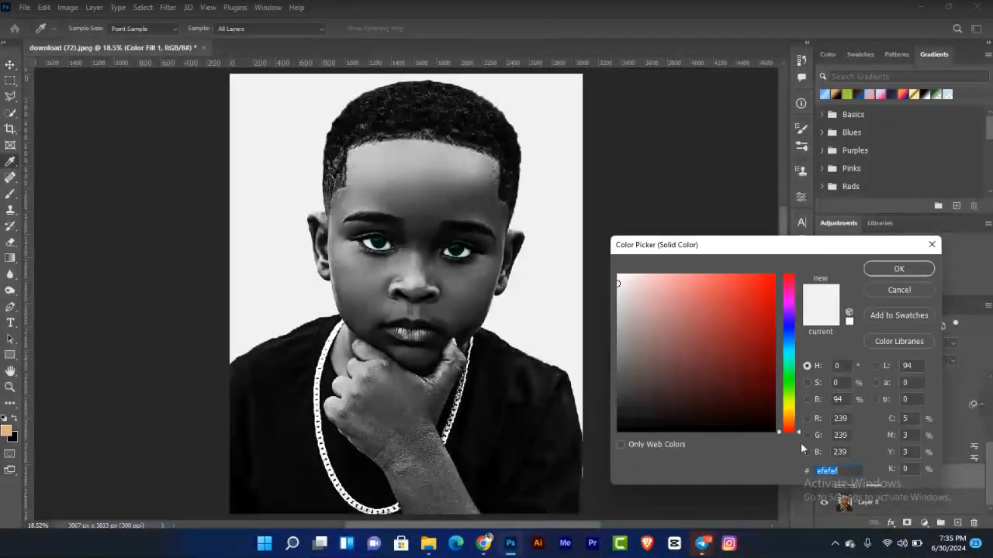
left_click(680, 274)
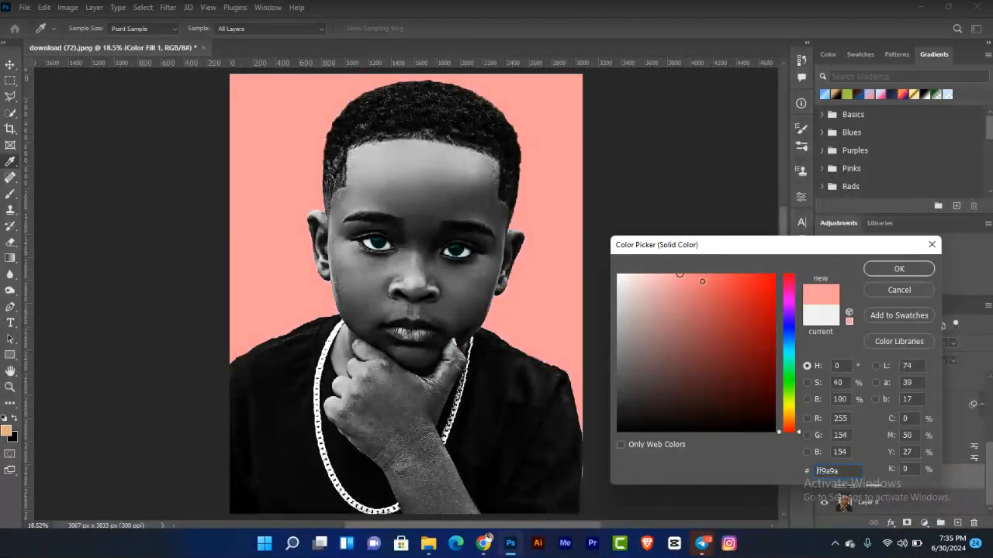
left_click(789, 357)
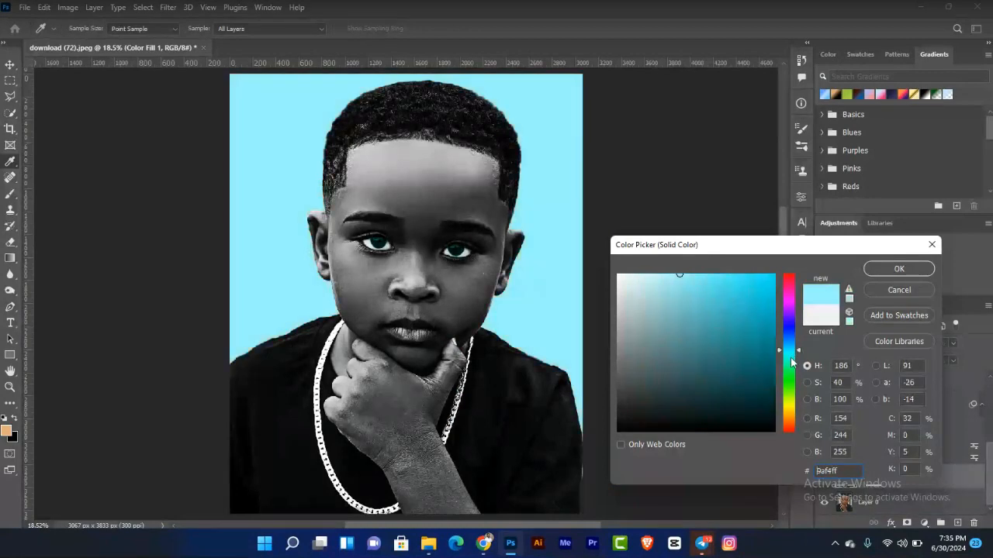
left_click_drag(791, 359, 793, 367)
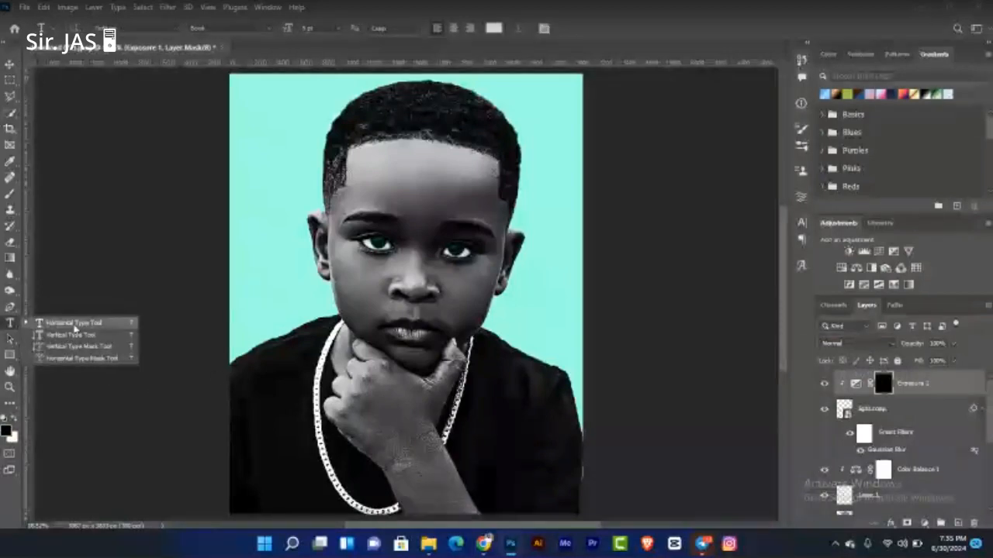
Step: Add a white text layer reading THINK and move it over the wrist below the chin
left_click(9, 327)
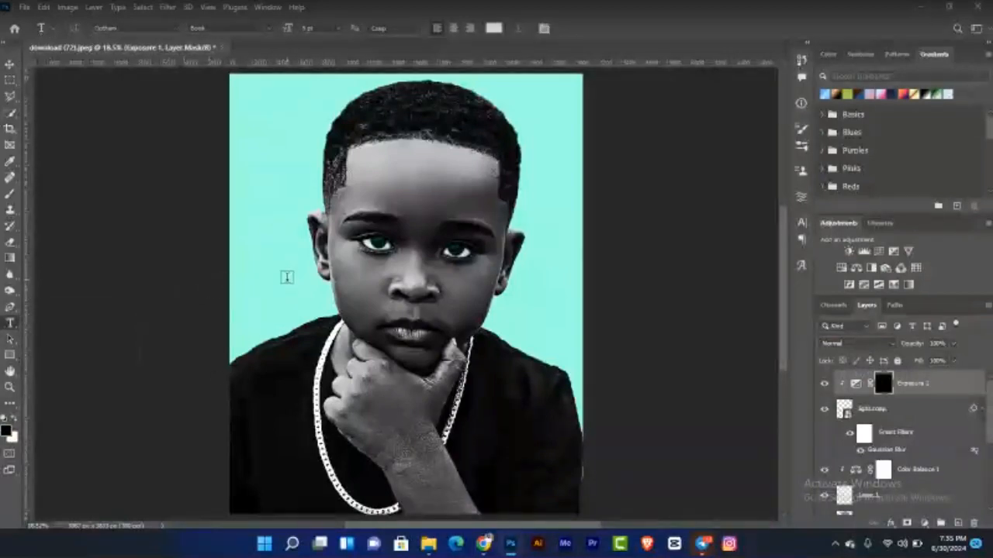
left_click(261, 277)
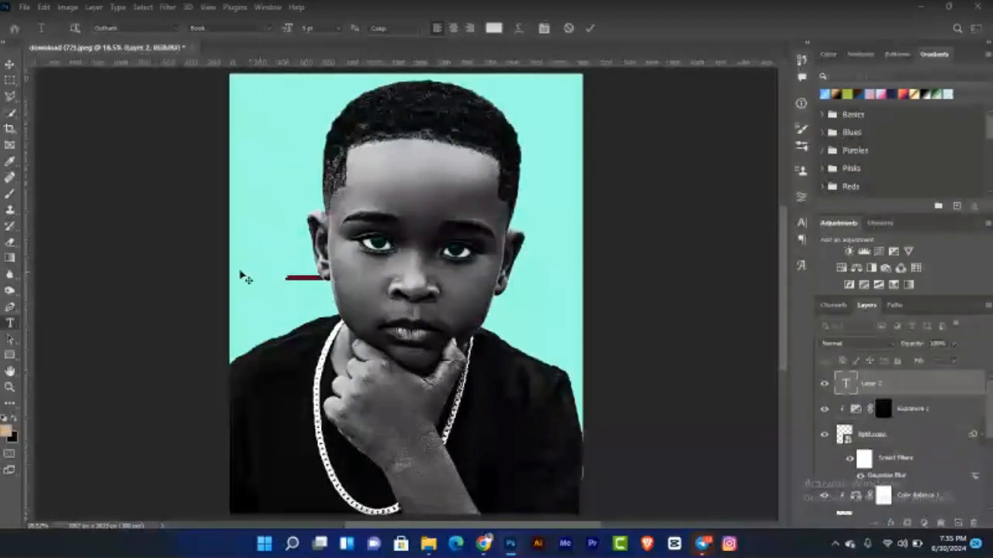
left_click(338, 29)
left_click(324, 176)
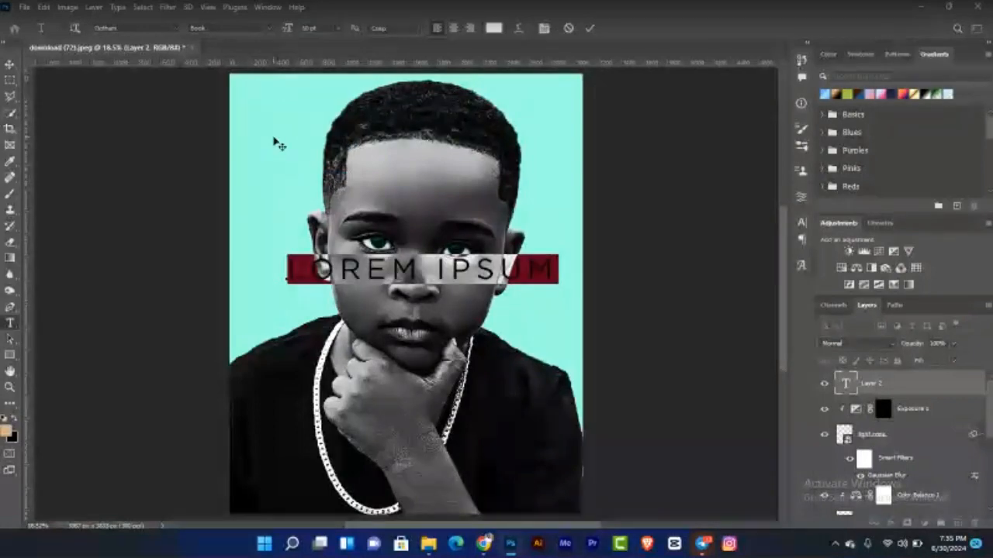
type("THIN")
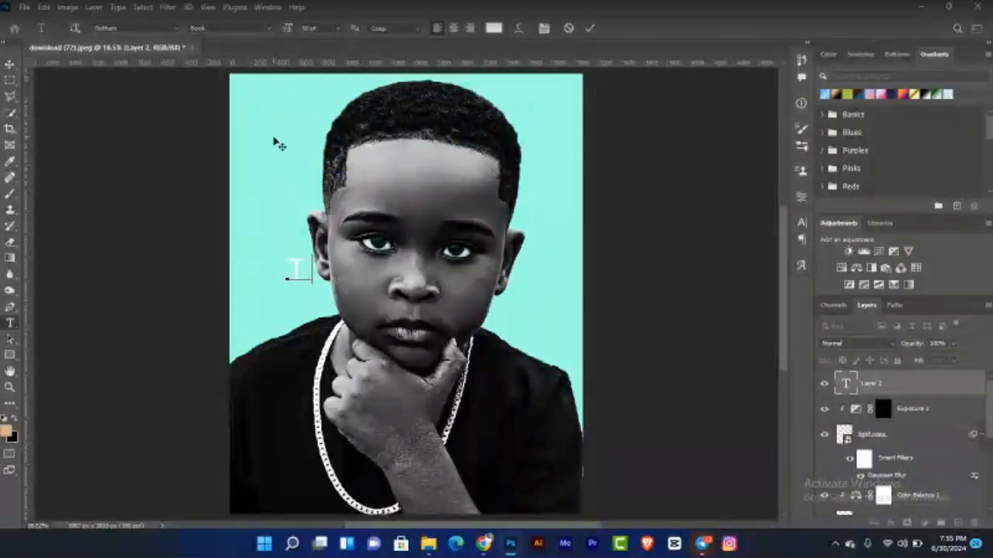
type("K")
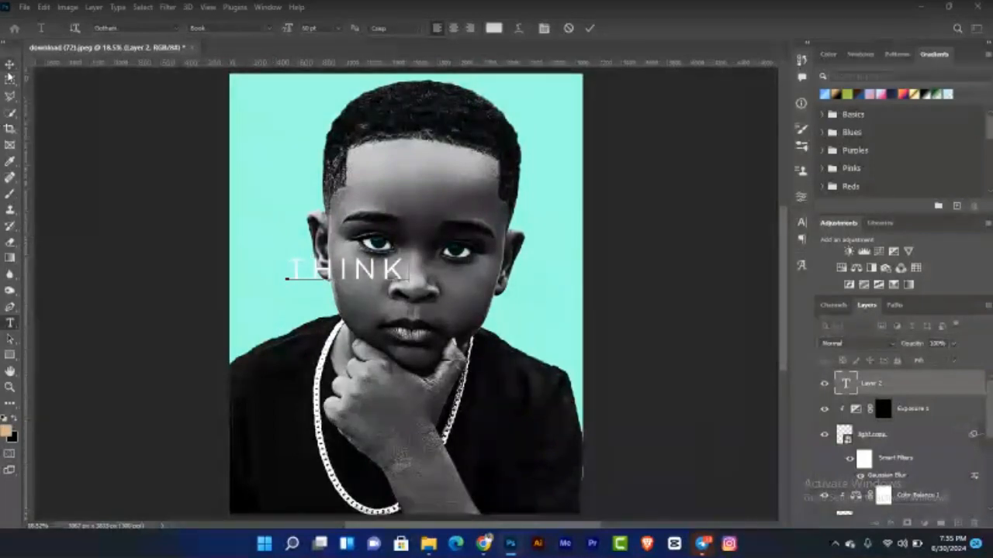
left_click(9, 67)
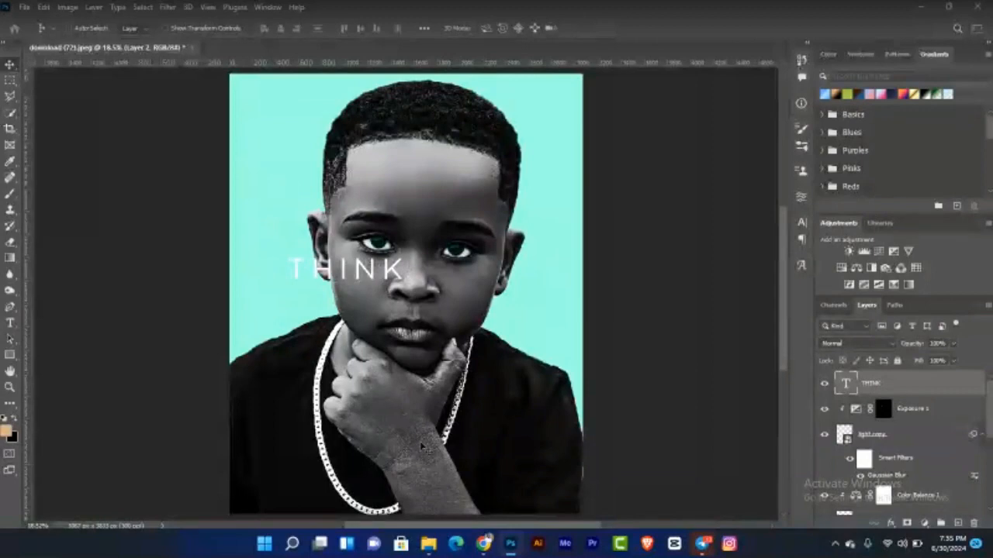
left_click_drag(406, 273, 442, 422)
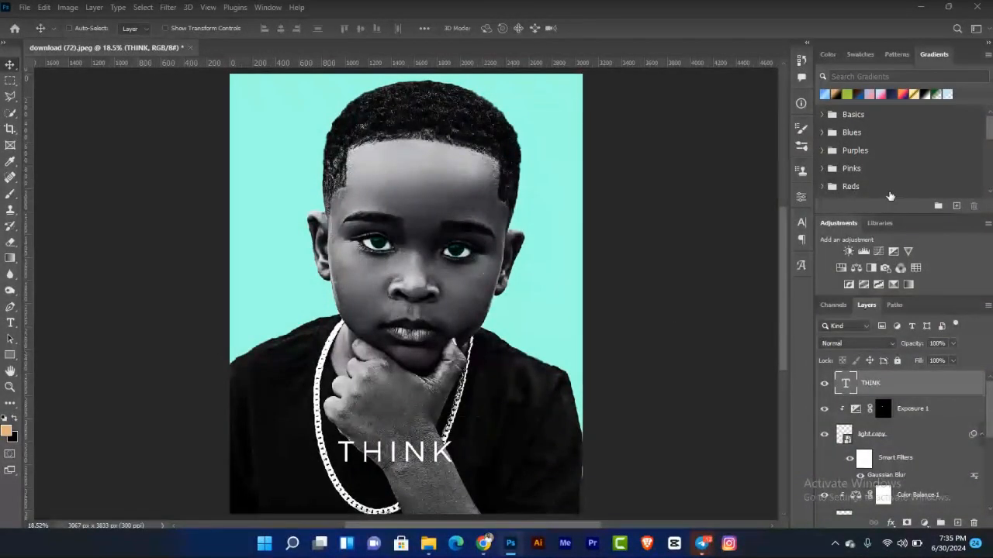
Step: Set the THINK text font to Bebas Neue Bold and its tracking to 0
left_click(800, 228)
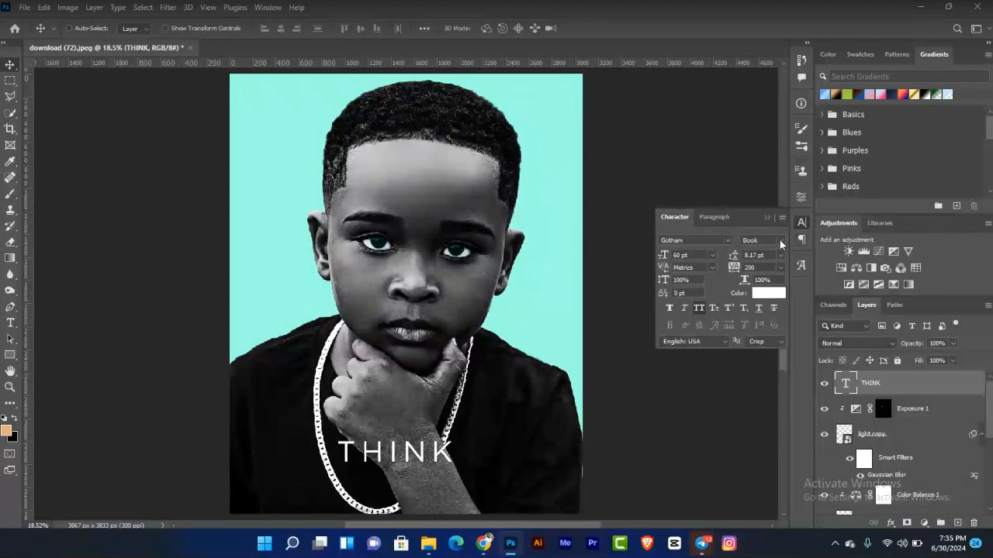
left_click(781, 241)
left_click(732, 242)
left_click(727, 240)
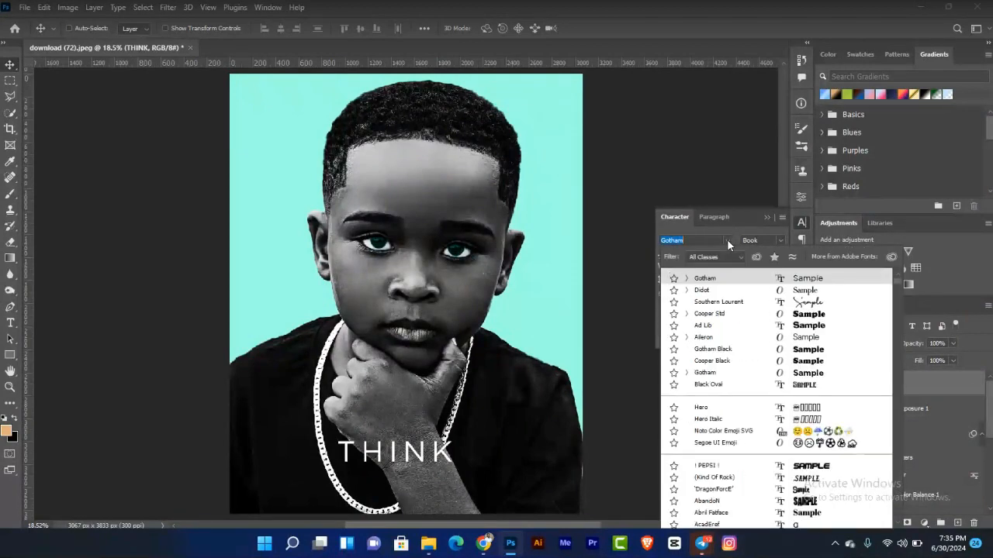
key("Down")
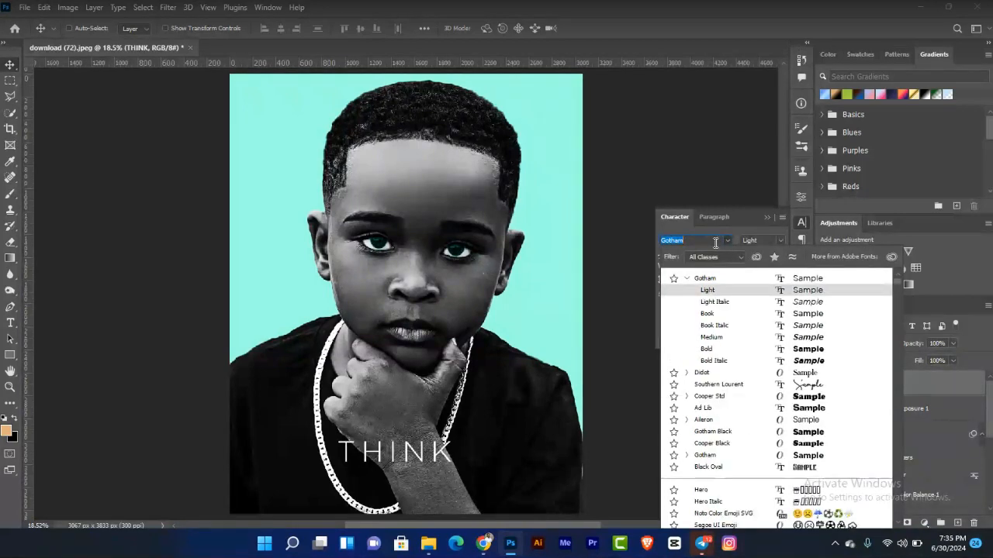
type("BlE")
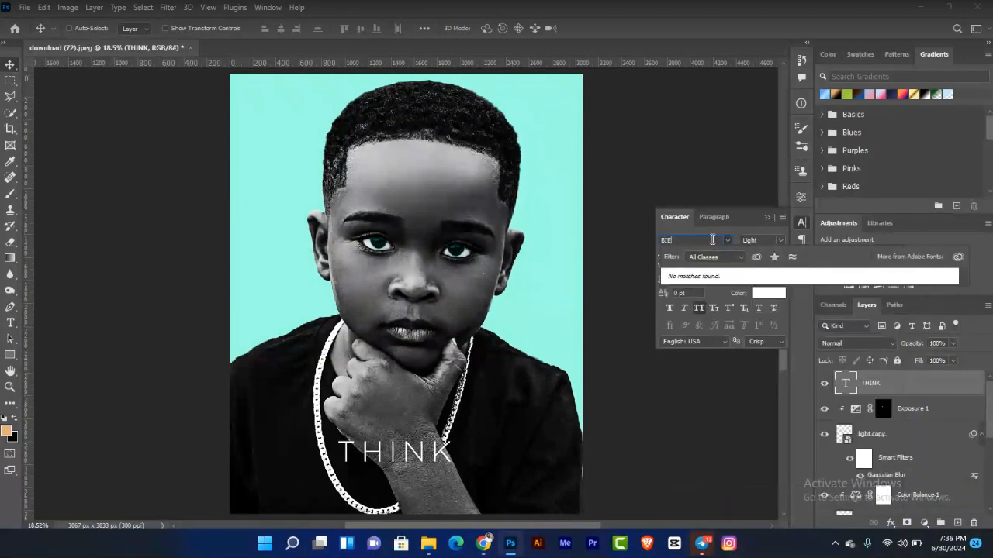
key("BackSpace")
type("EBAS")
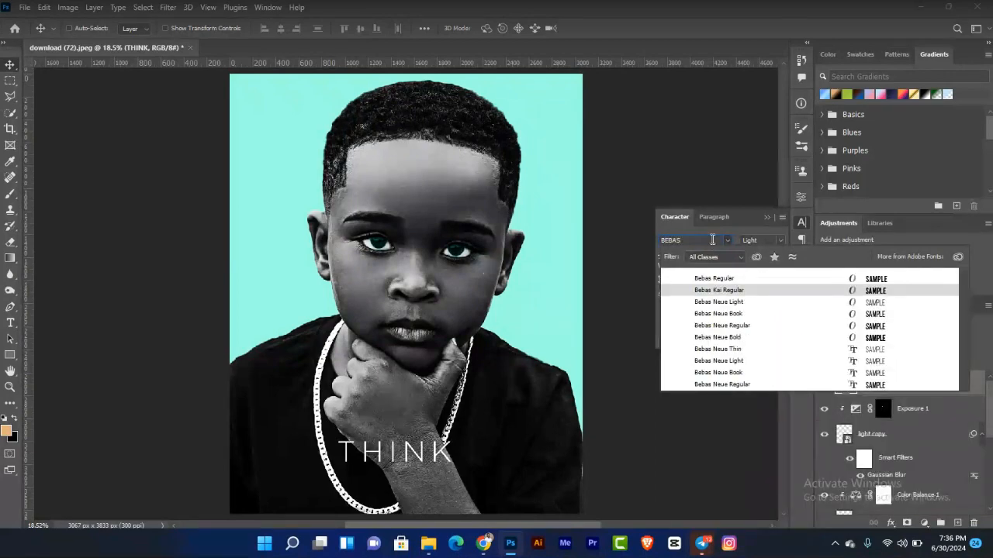
left_click(770, 338)
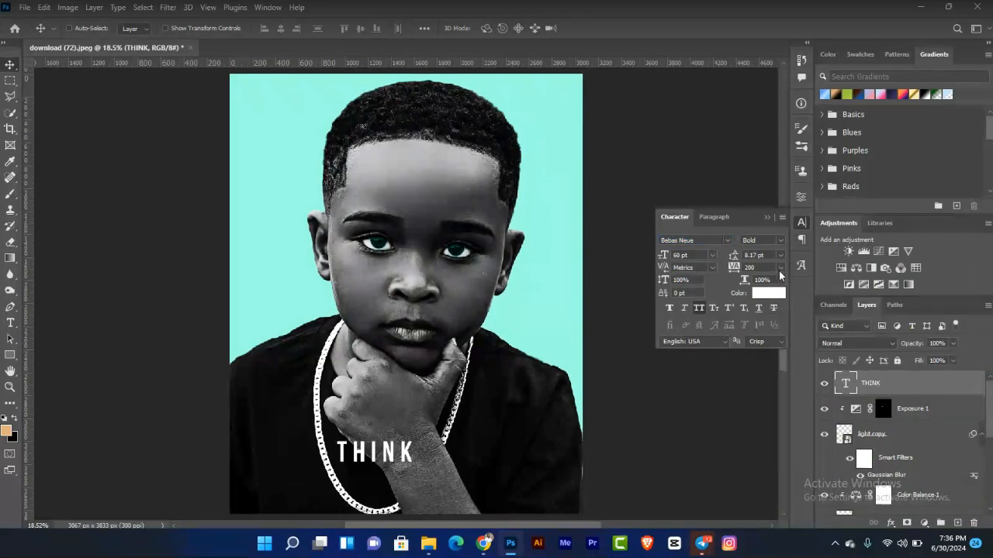
left_click(779, 268)
left_click(760, 339)
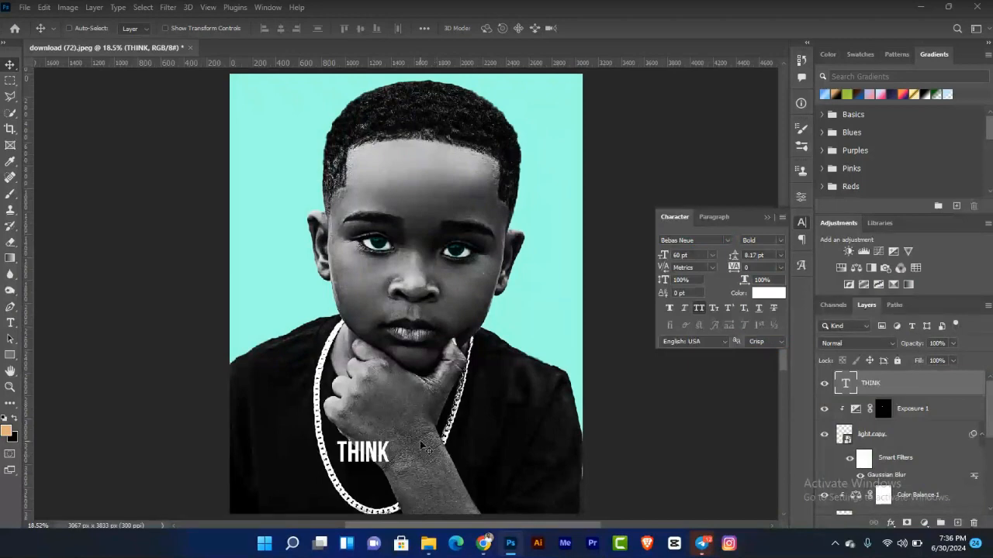
Step: Nudge the THINK text slightly up and duplicate its layer
left_click_drag(421, 445, 453, 426)
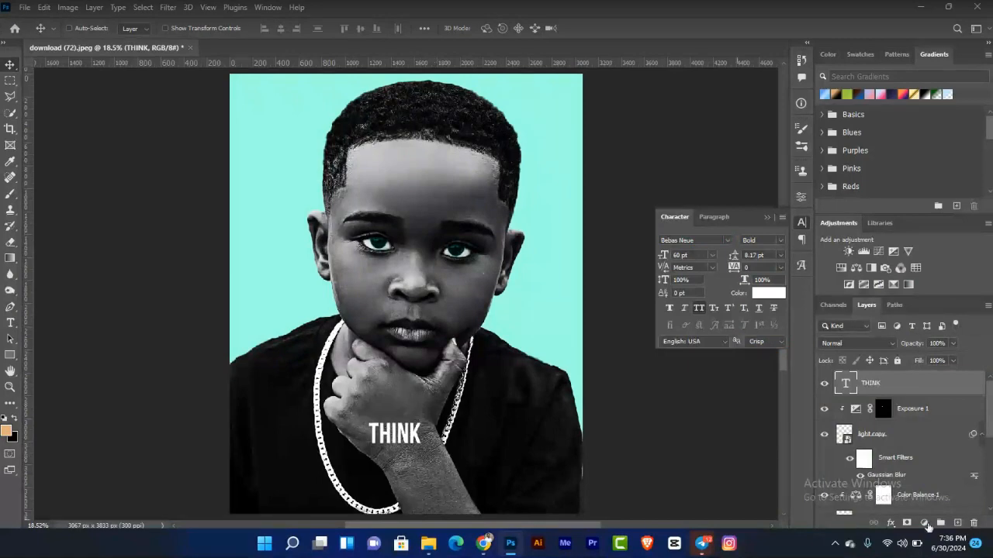
key("ctrl+j")
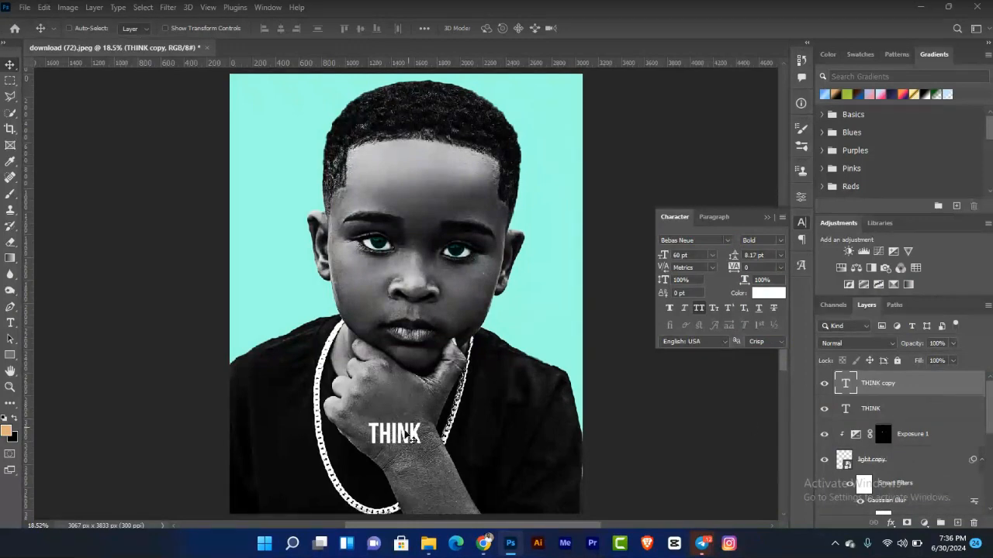
Step: Move the duplicated text below THINK and change its wording to BIG
left_click_drag(404, 431, 407, 480)
left_click(11, 323)
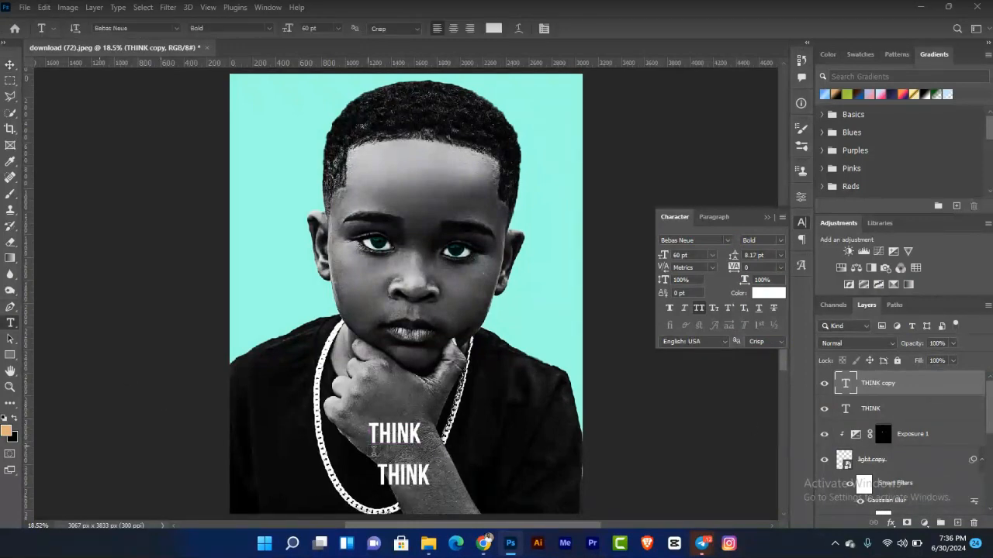
double_click(378, 474)
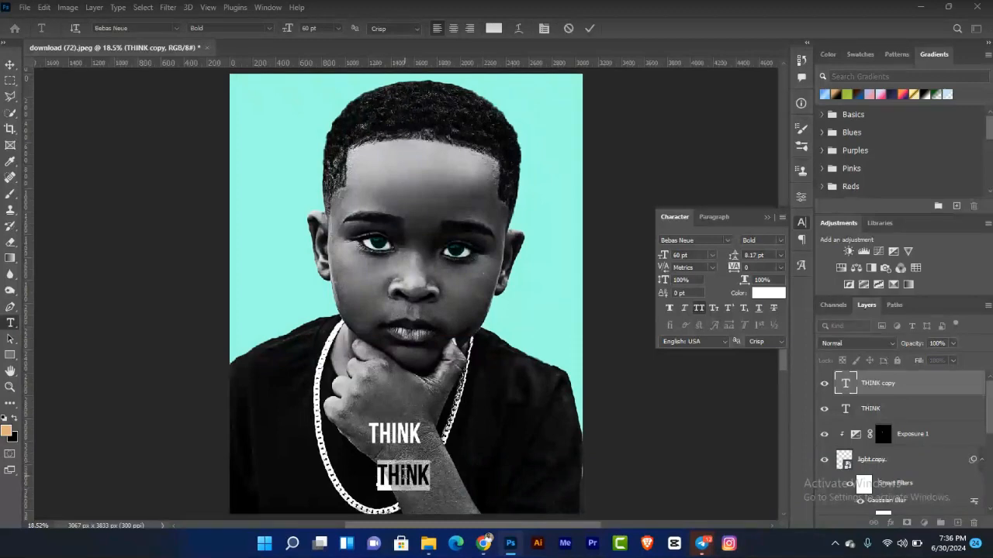
type("BIG")
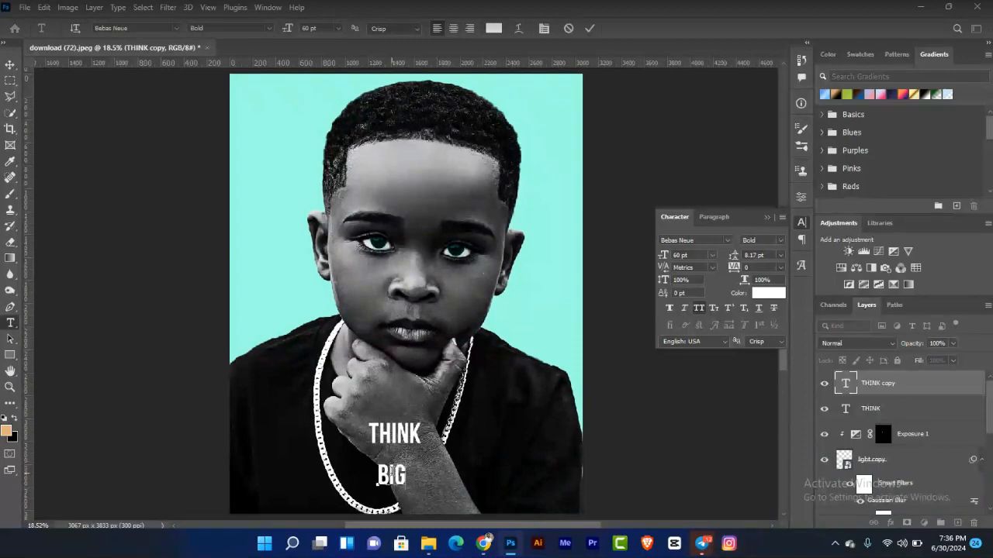
key("ctrl+Return")
Step: Move the BIG text up so it sits directly under THINK, then deselect the layer
key("v")
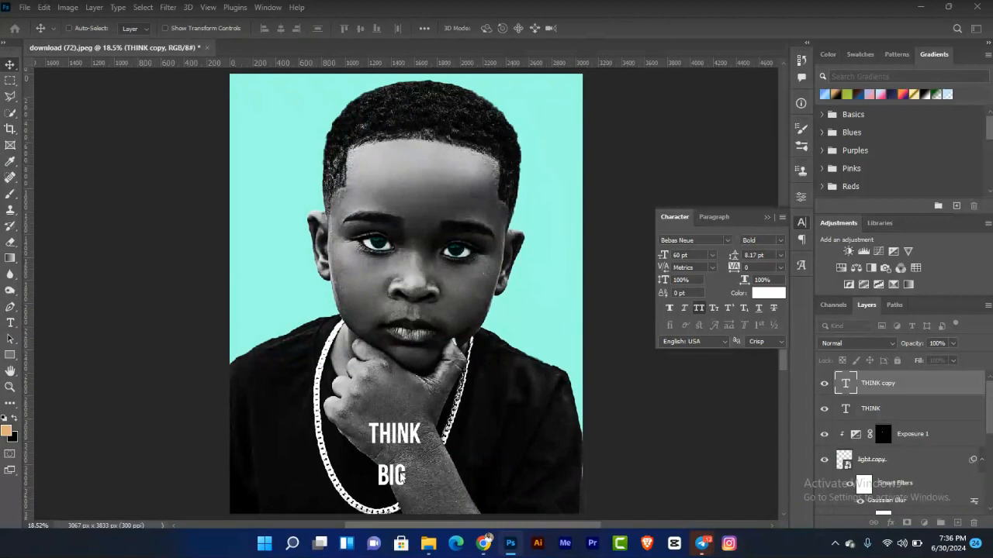
left_click_drag(409, 487, 408, 466)
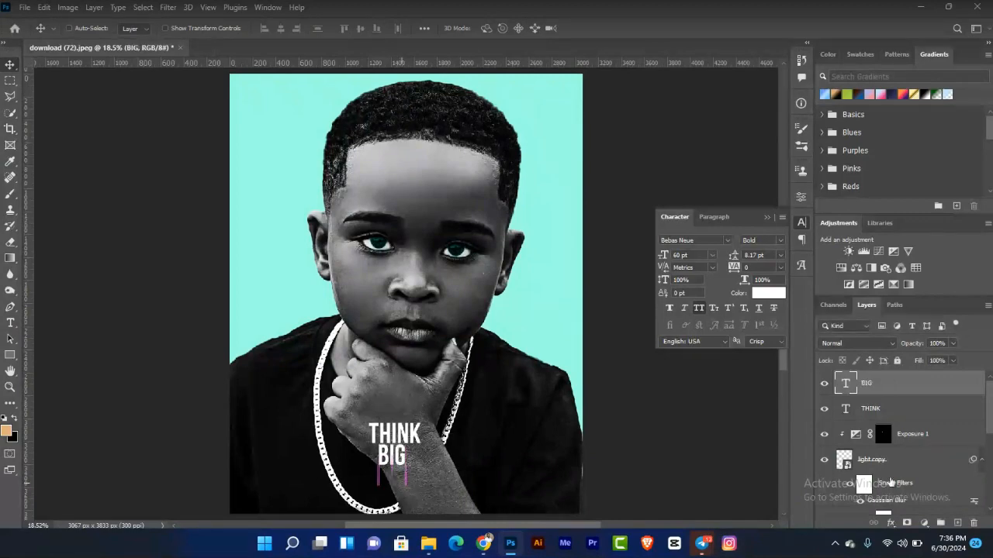
left_click_drag(686, 476, 401, 461)
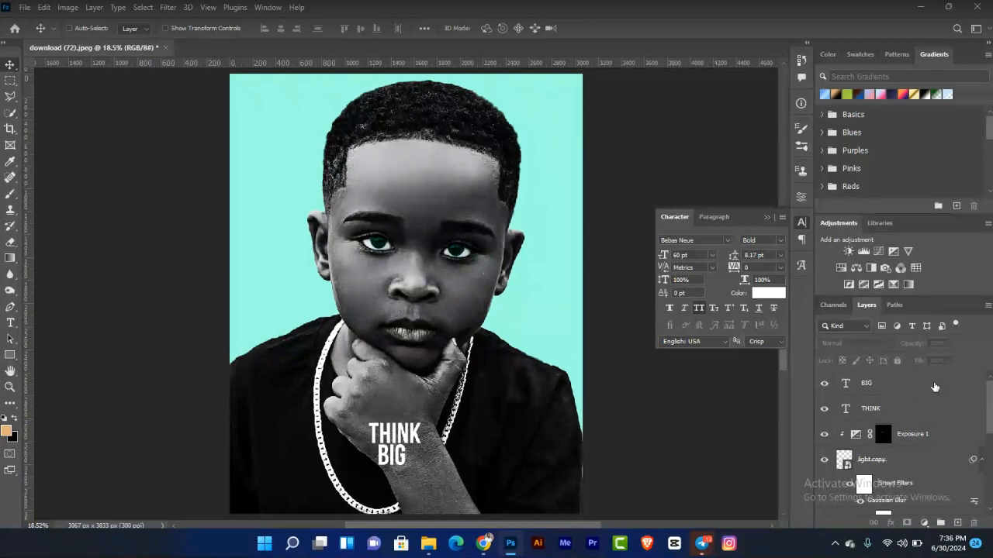
Step: Scale the BIG text up so it matches the width of THINK
left_click(901, 385)
key("ctrl+t")
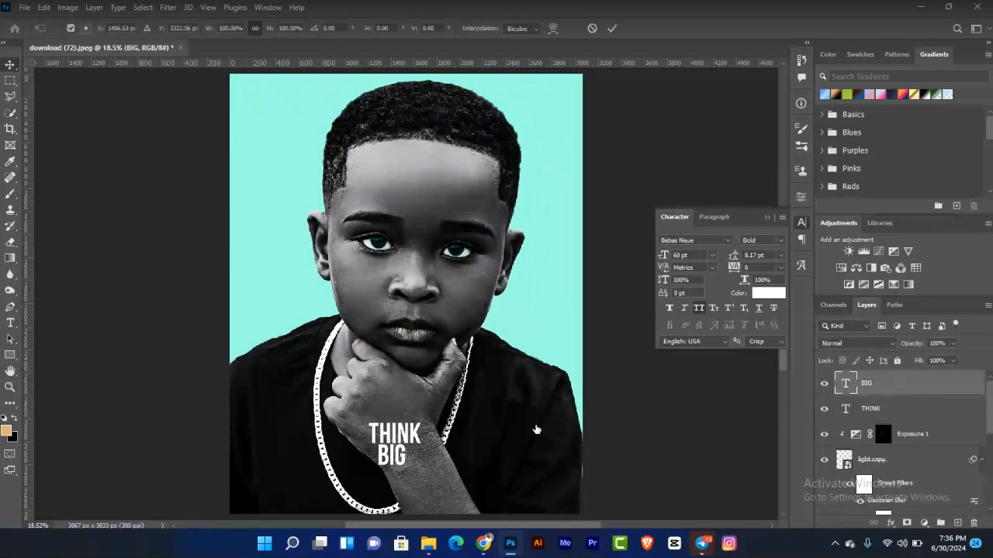
mouse_move(412, 473)
left_mouse_down()
mouse_move(435, 497)
mouse_move(418, 482)
left_mouse_up()
left_click_drag(415, 481, 415, 481)
key("Return")
Step: Select both text layers, align their horizontal centers, and move the pair slightly down
left_click(875, 410, "shift")
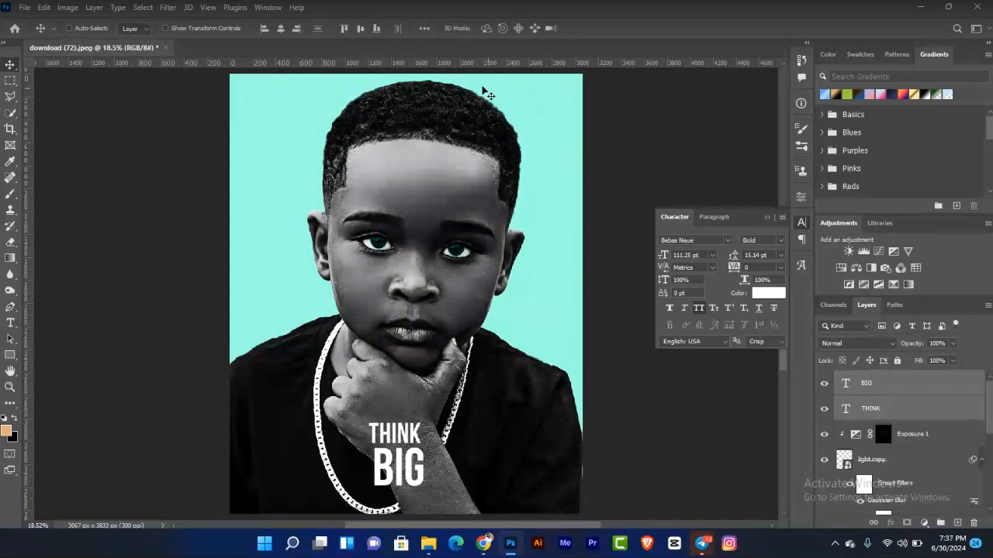
left_click(281, 29)
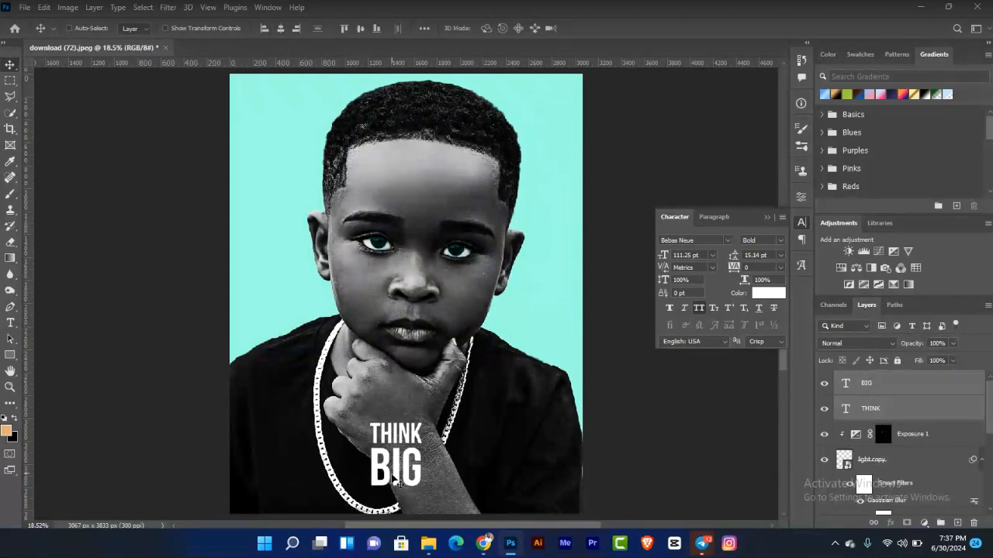
left_click_drag(402, 456, 404, 461)
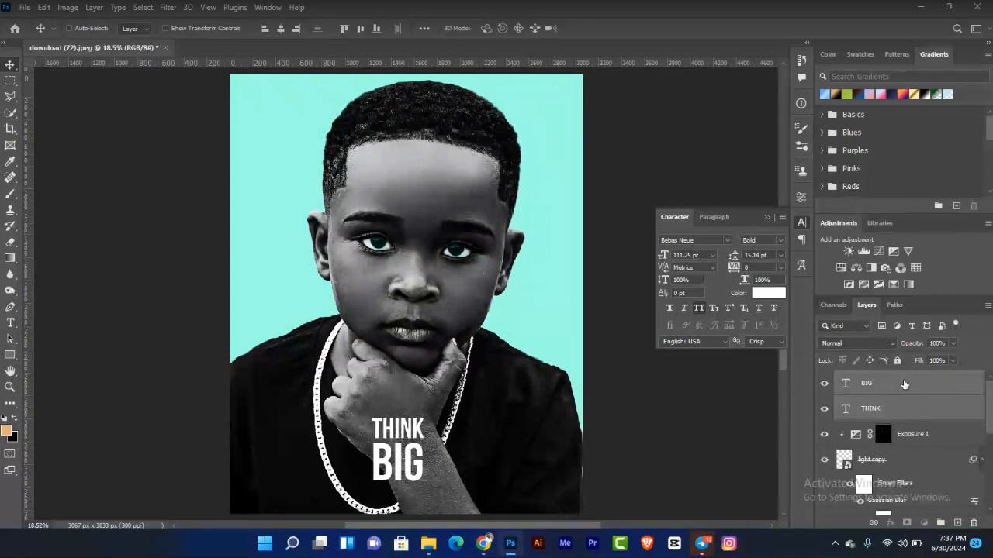
Step: Scale the BIG text down slightly so it fits under THINK
left_click(904, 383)
key("ctrl+t")
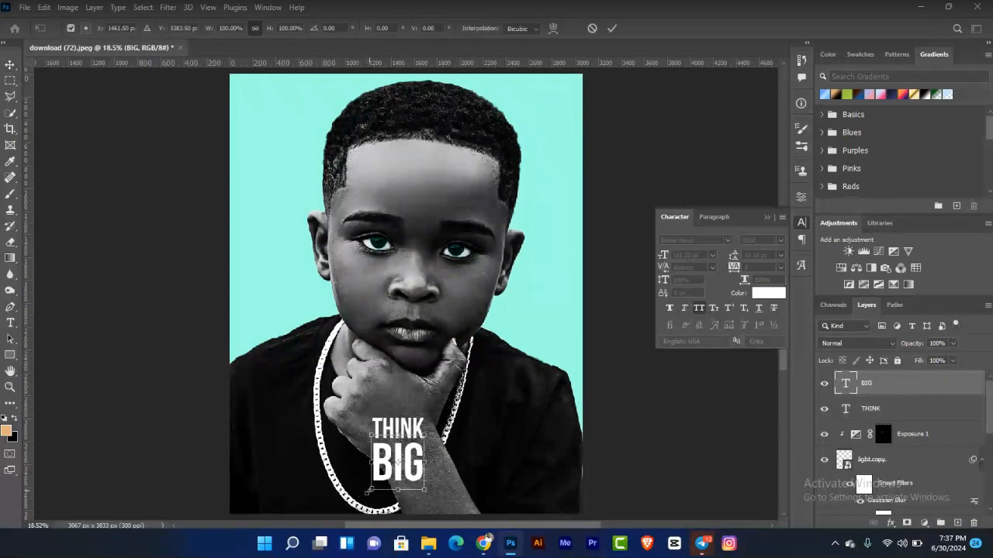
left_click_drag(369, 490, 370, 488)
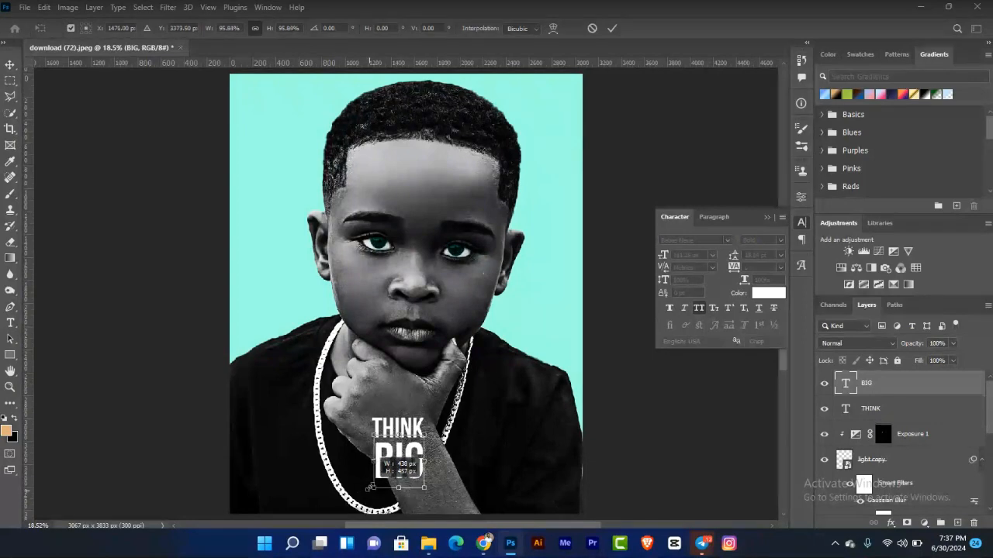
key("Return")
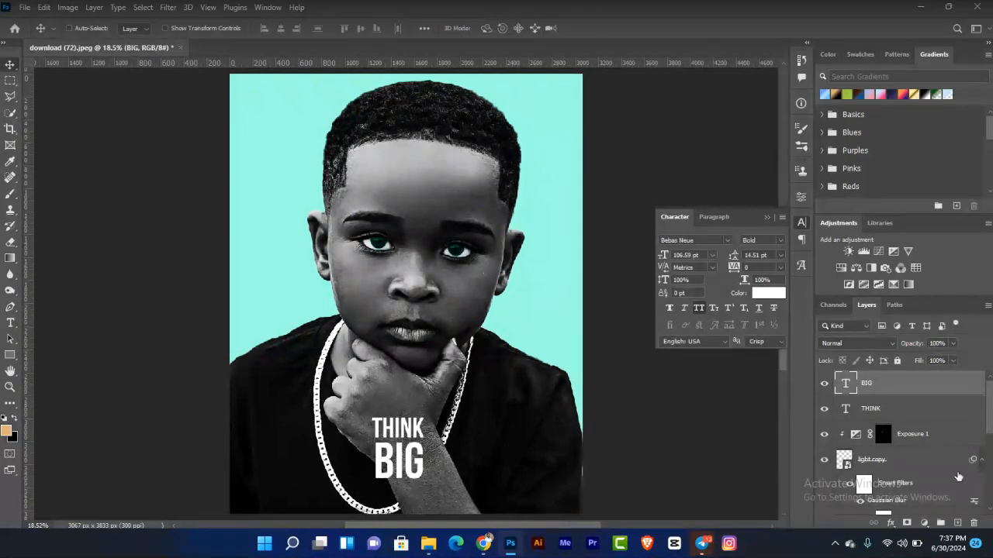
Step: Select both text layers again and align their horizontal centers
left_click(906, 409, "shift")
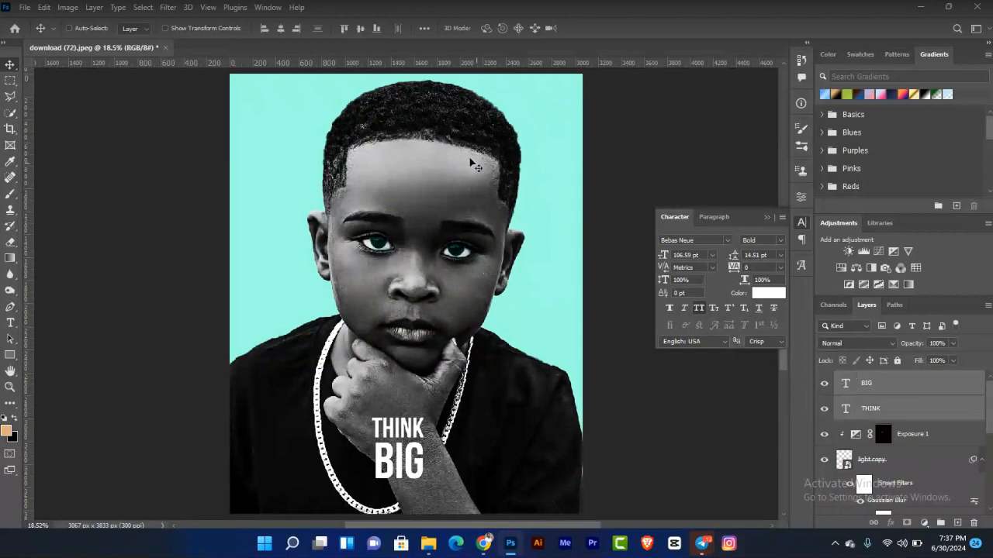
left_click(280, 28)
key("shift+Up")
key("shift+Up")
key("shift+Up")
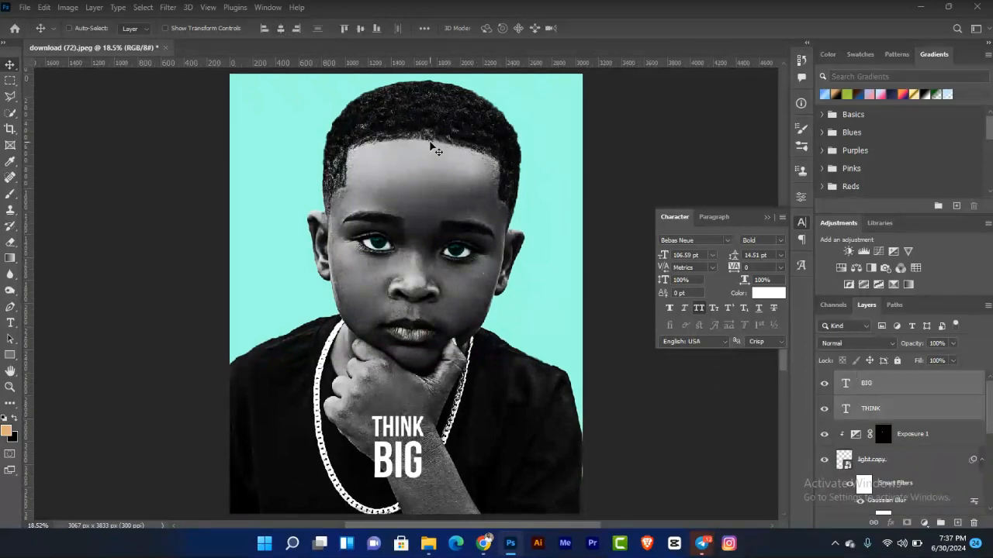
key("shift+Down")
key("shift+Down")
key("shift+Down")
key("shift+Down")
key("shift+Down")
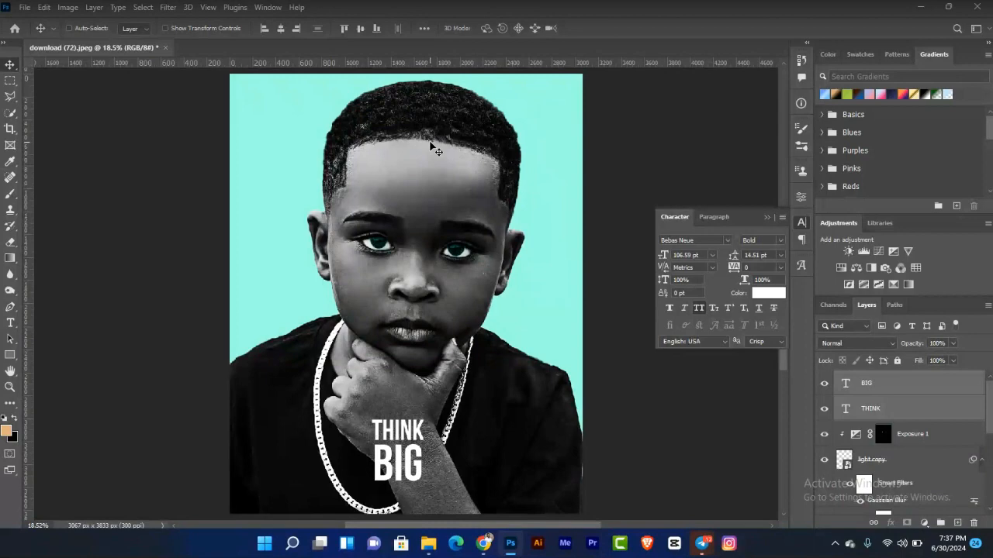
Step: Group the THINK and BIG text layers and duplicate the group
left_click(399, 425)
key("ctrl+g")
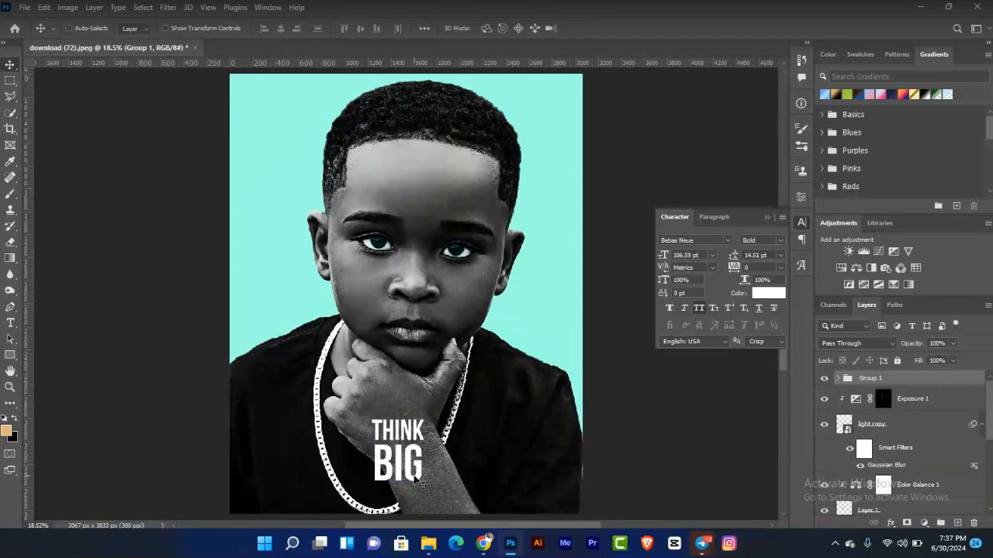
key("ctrl+j")
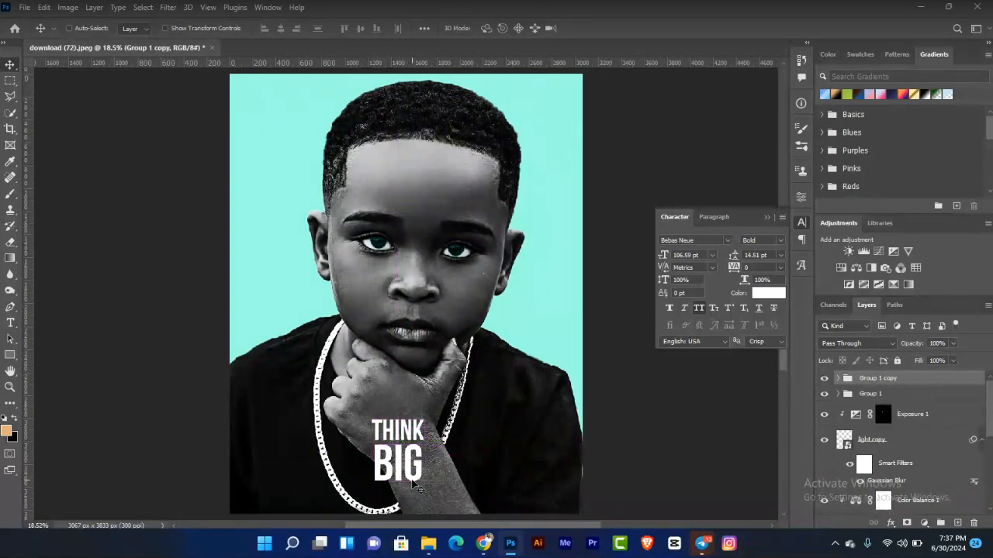
Step: Move the duplicated text group up and scale it to fill most of the poster
left_click_drag(413, 482, 342, 284)
key("ctrl+t")
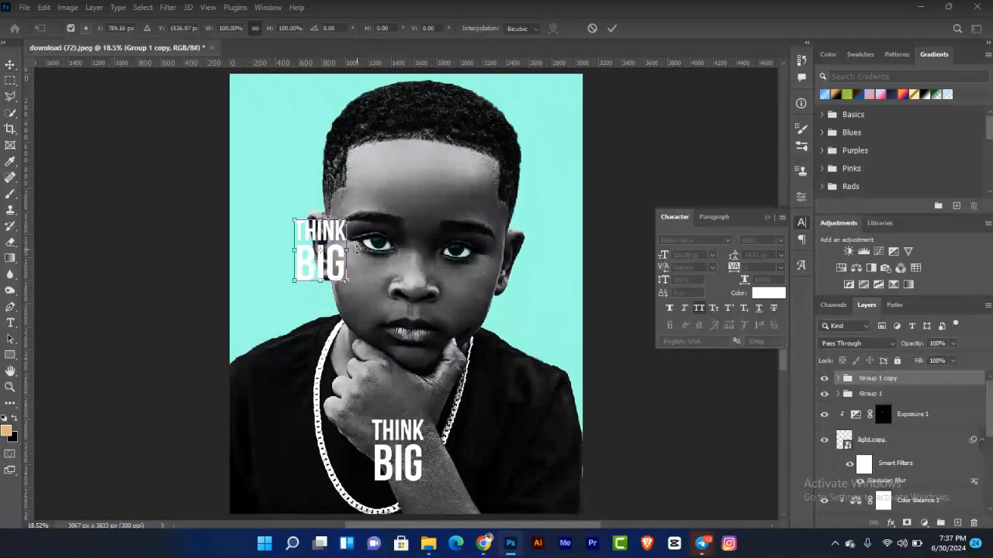
left_click_drag(349, 249, 493, 349)
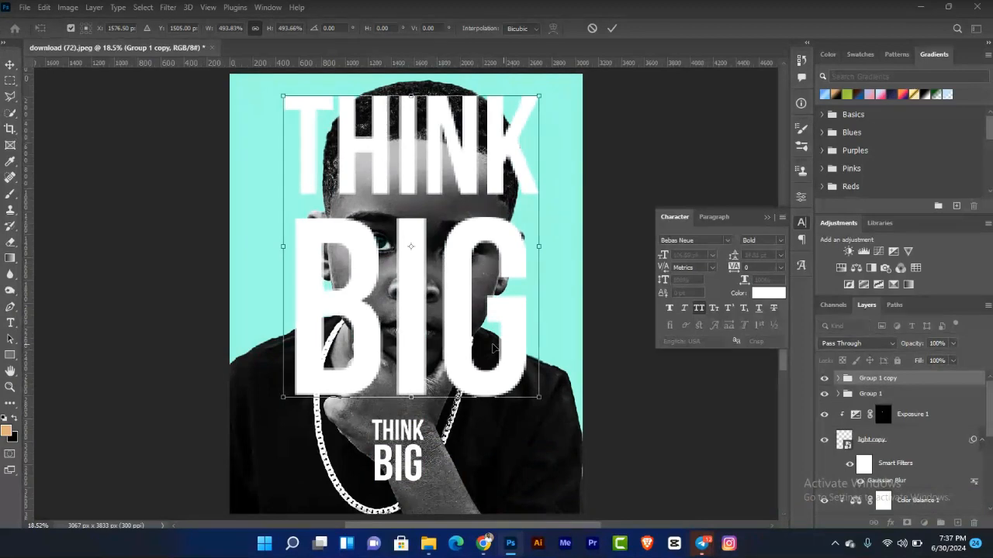
key("Return")
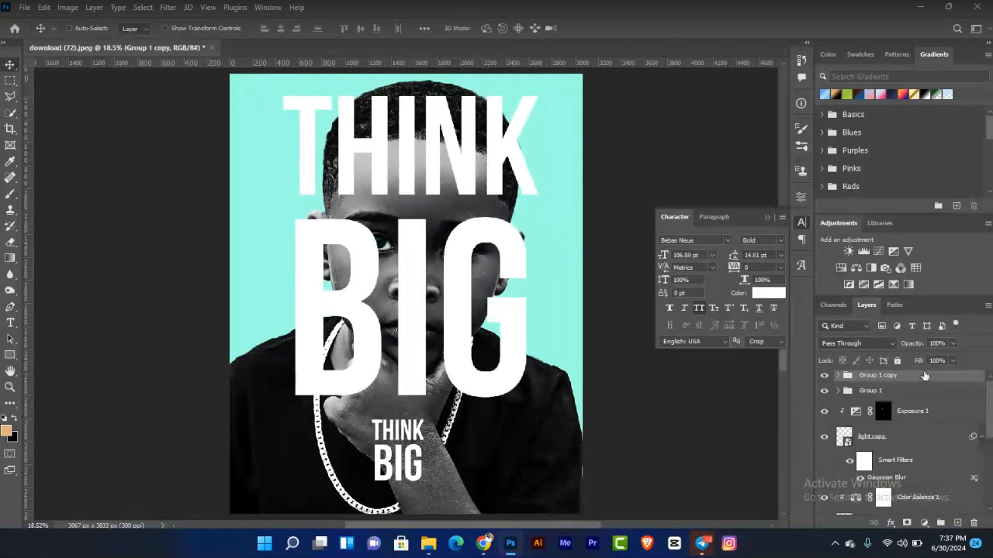
Step: Move the duplicated text group down the layer stack to sit just above the Color Fill layer
left_click_drag(932, 379, 921, 481)
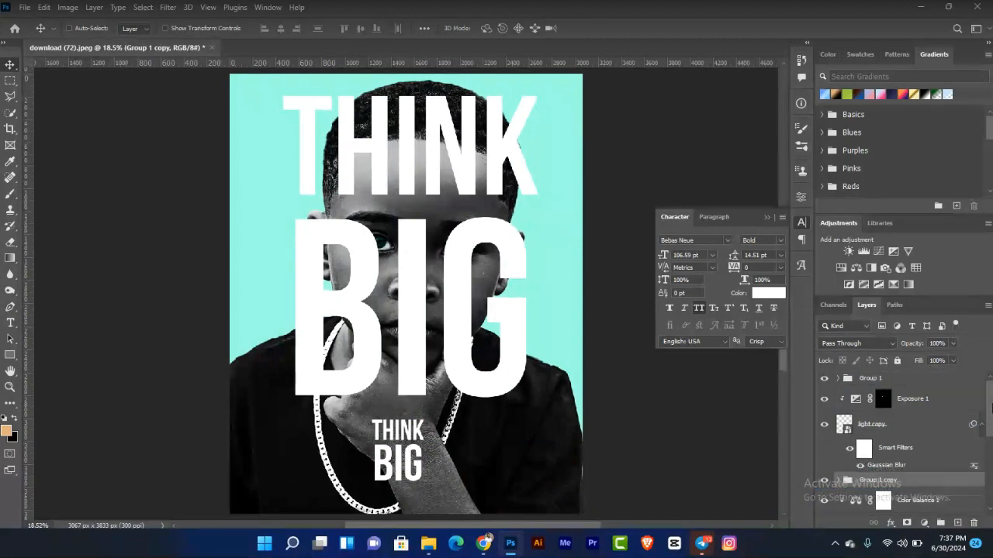
left_click_drag(991, 412, 991, 458)
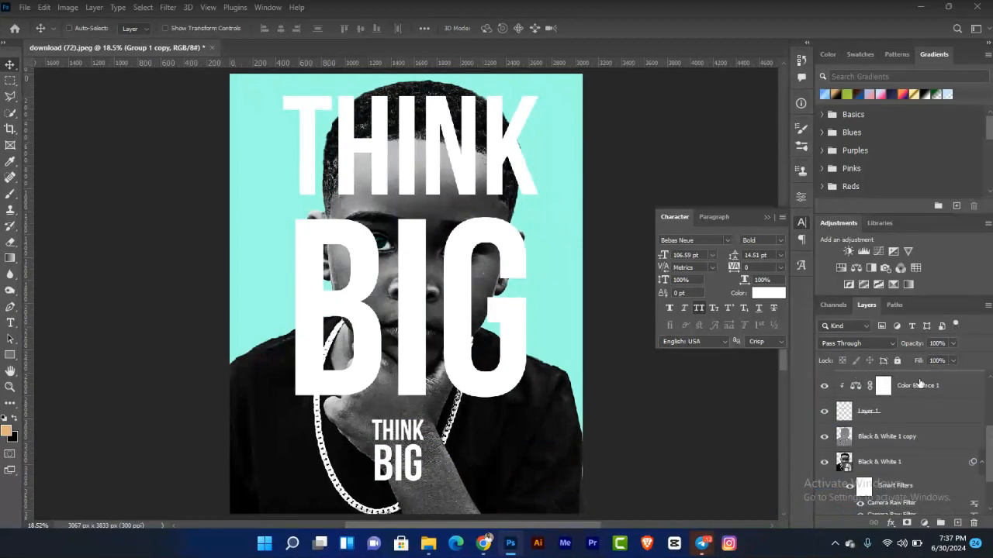
left_click_drag(920, 376, 915, 454)
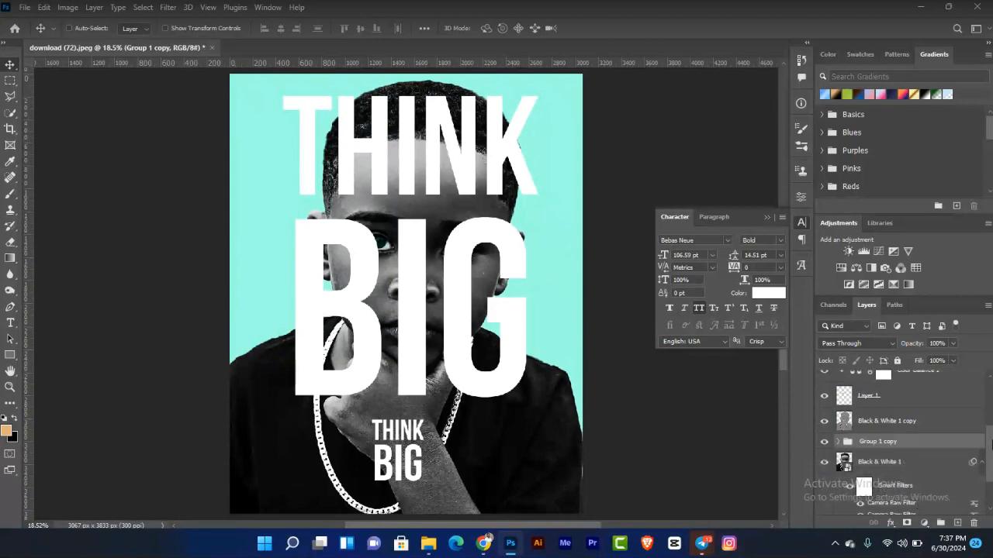
left_click_drag(991, 451, 992, 471)
left_click_drag(911, 395, 905, 469)
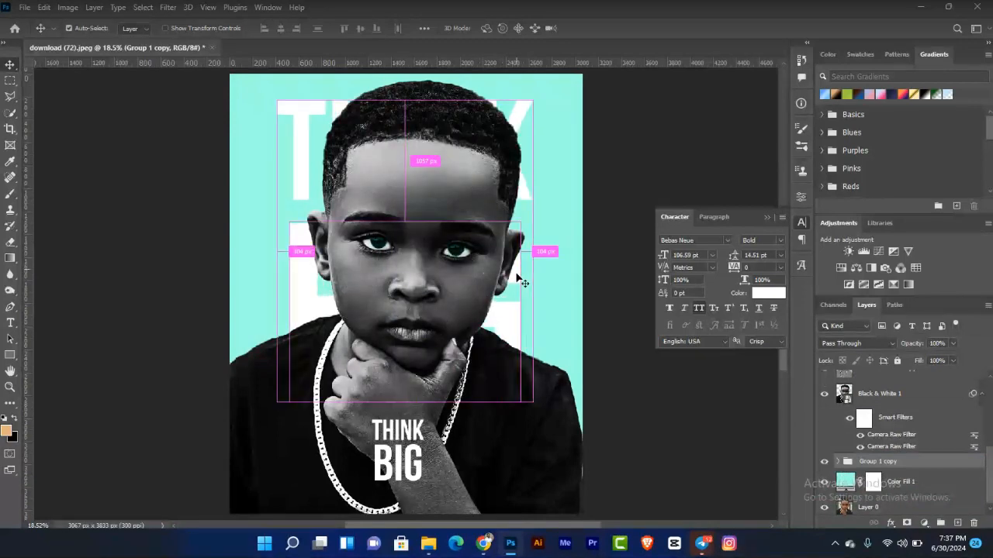
Step: Enlarge the background text group to about 154% so it spans beyond the canvas edges
key("ctrl+t")
left_click_drag(535, 250, 605, 250)
left_click_drag(278, 250, 213, 250)
left_click_drag(562, 237, 553, 267)
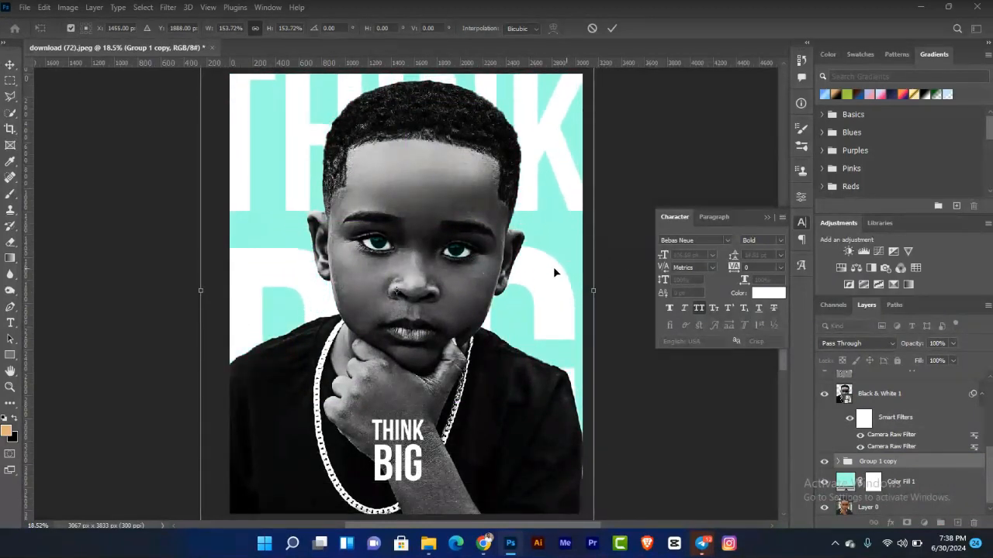
key("Return")
left_click(872, 342)
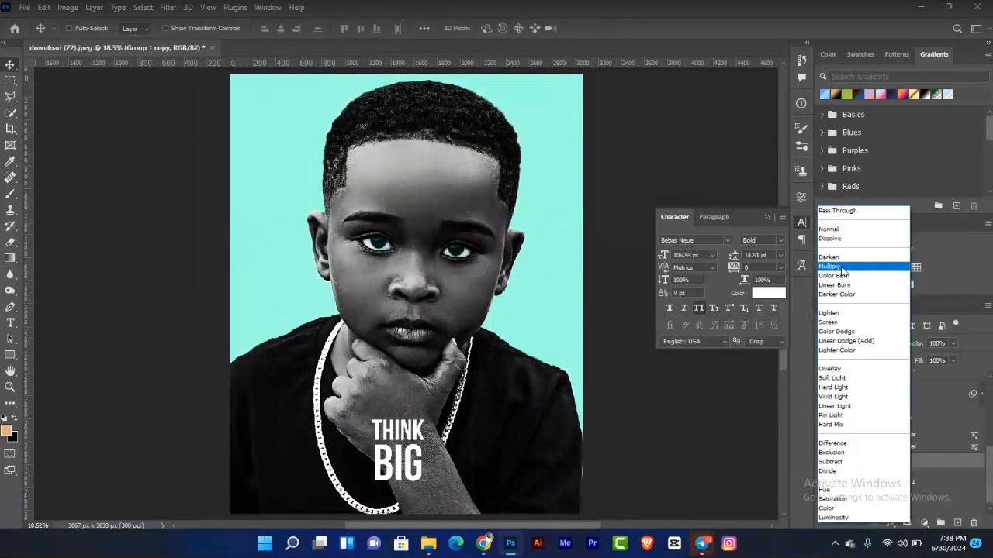
left_click(678, 403)
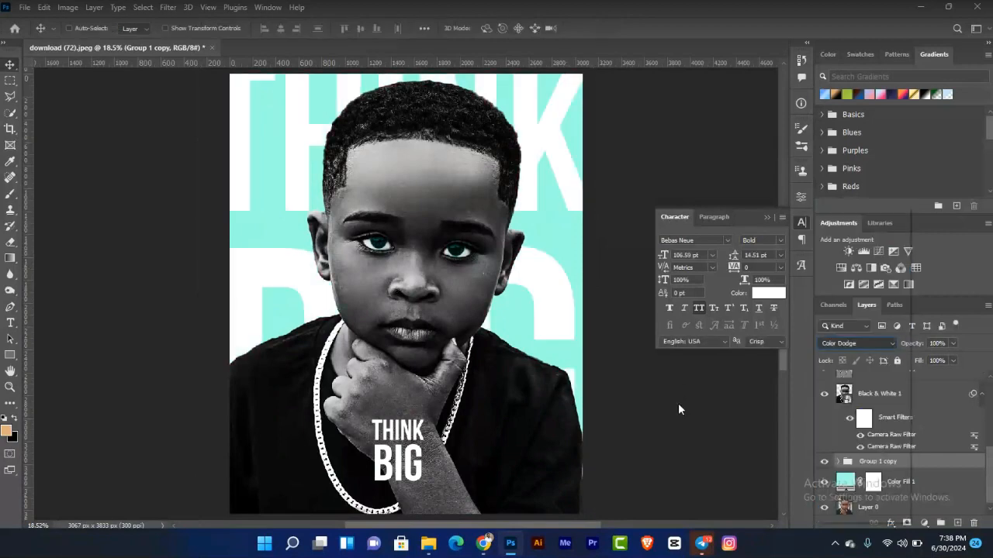
Step: Change the color of the large THINK and BIG background text layers to black
left_click(837, 462)
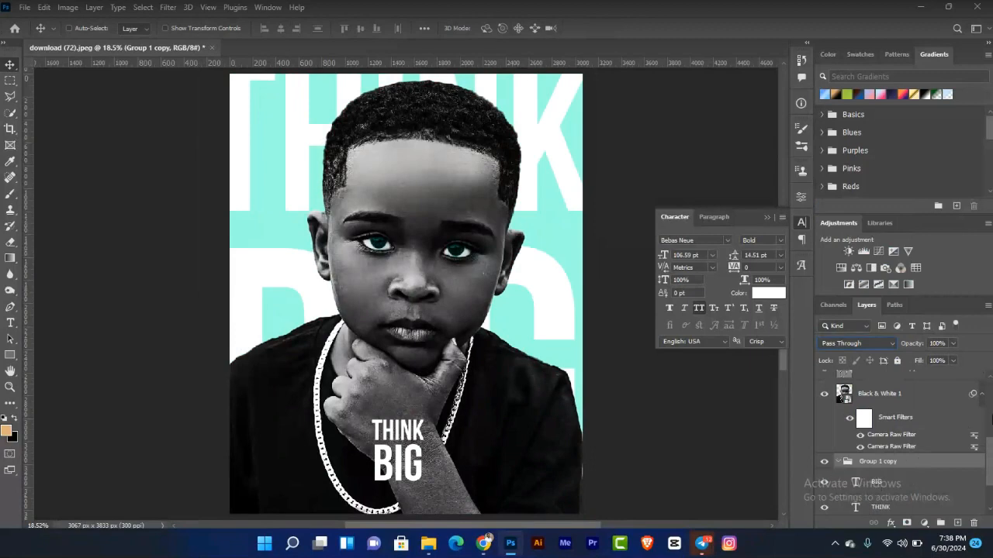
scroll(990, 459, "down", 2)
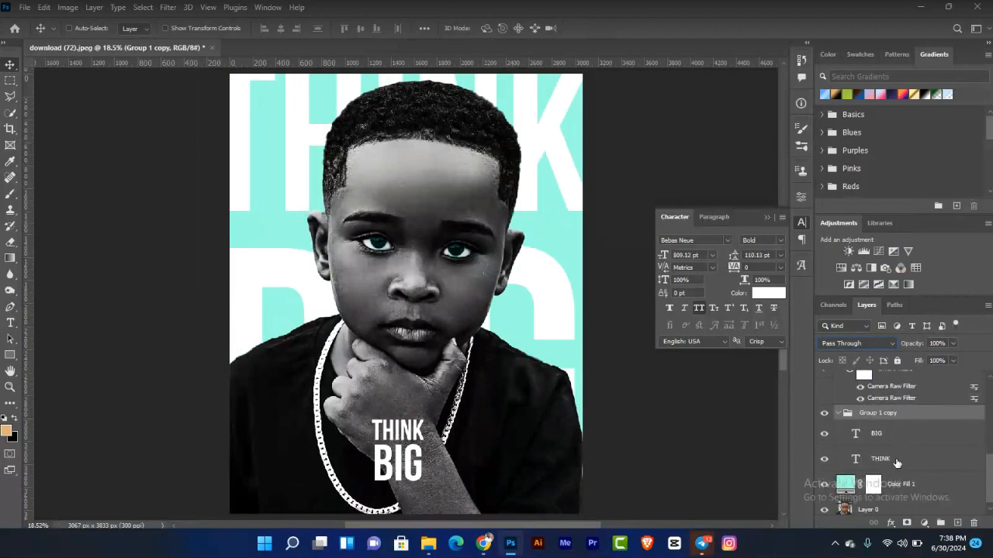
left_click(890, 439)
left_click(886, 456, "shift")
left_click(767, 293)
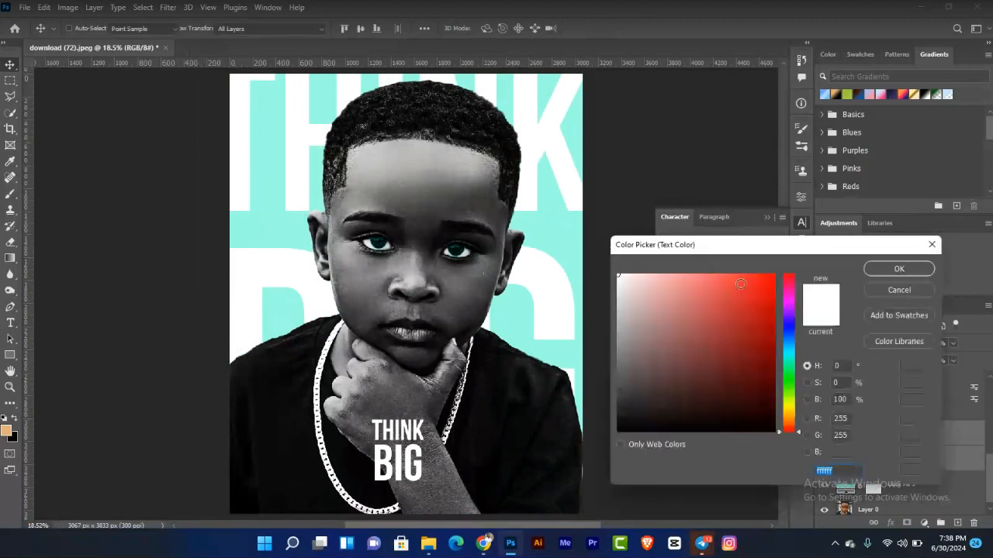
left_click_drag(623, 415, 618, 432)
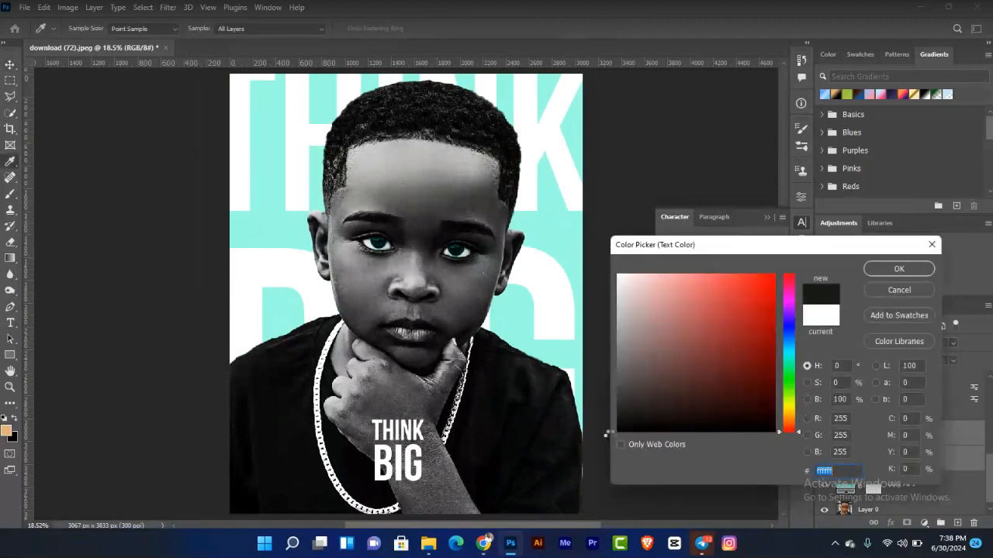
left_click(890, 272)
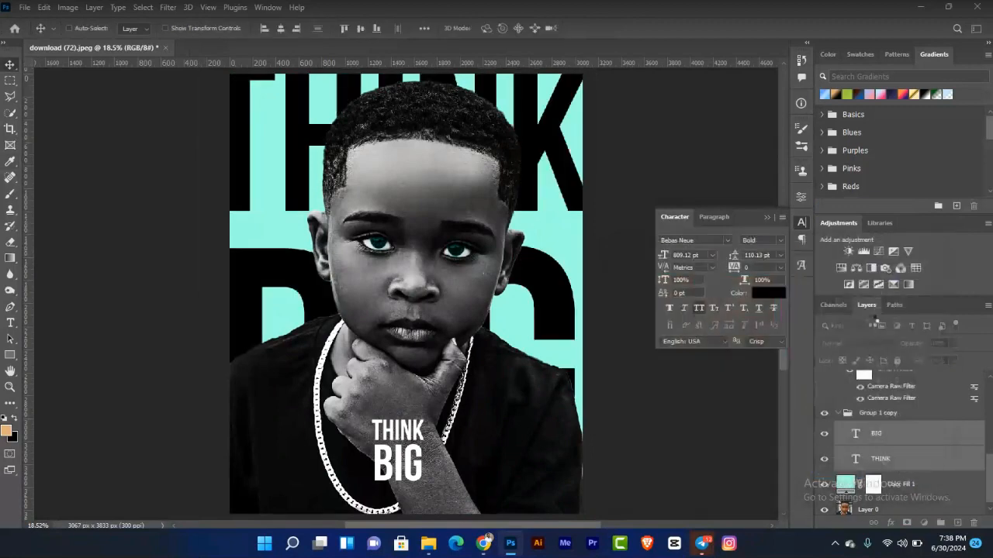
Step: Set the background text group's blend mode to Soft Light and collapse the group
left_click(894, 415)
left_click(868, 345)
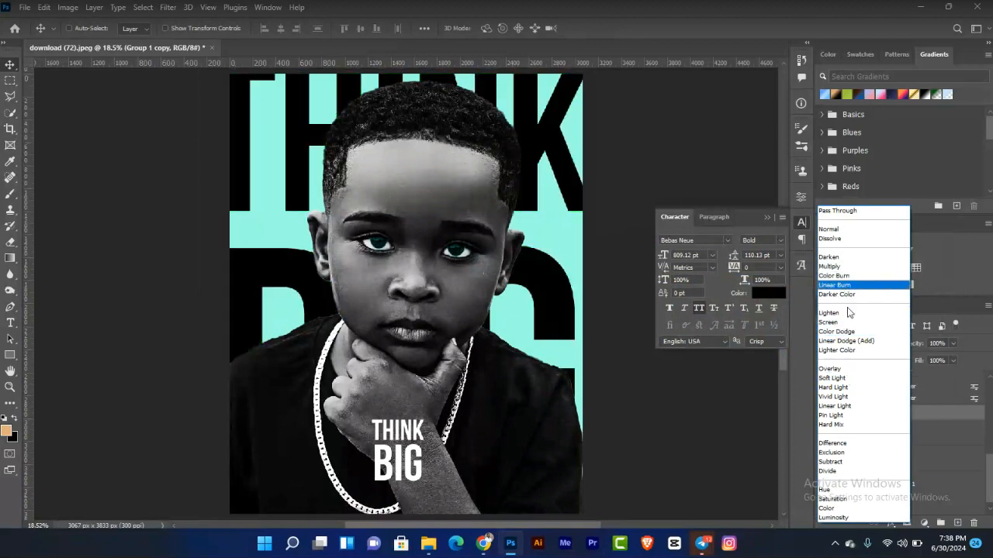
left_click(850, 379)
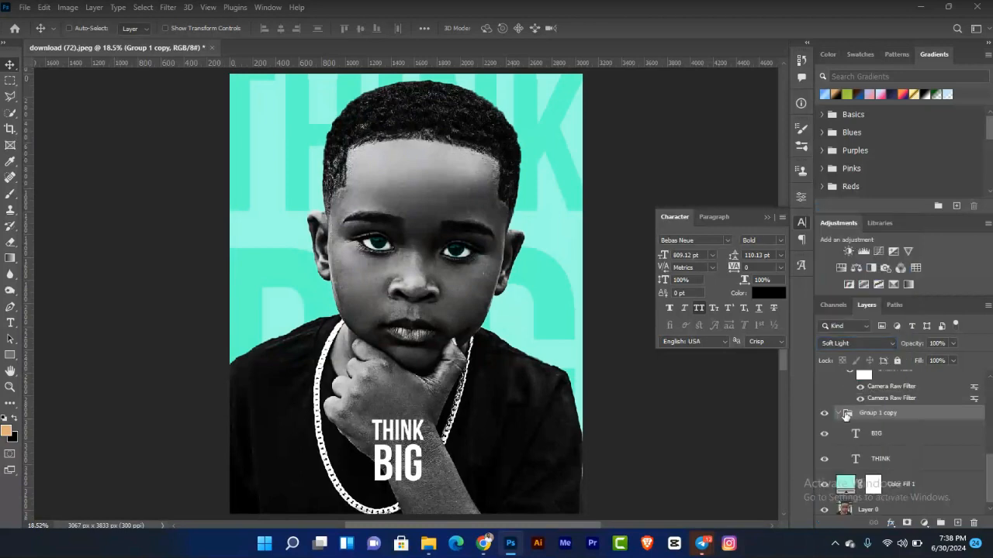
left_click(844, 414)
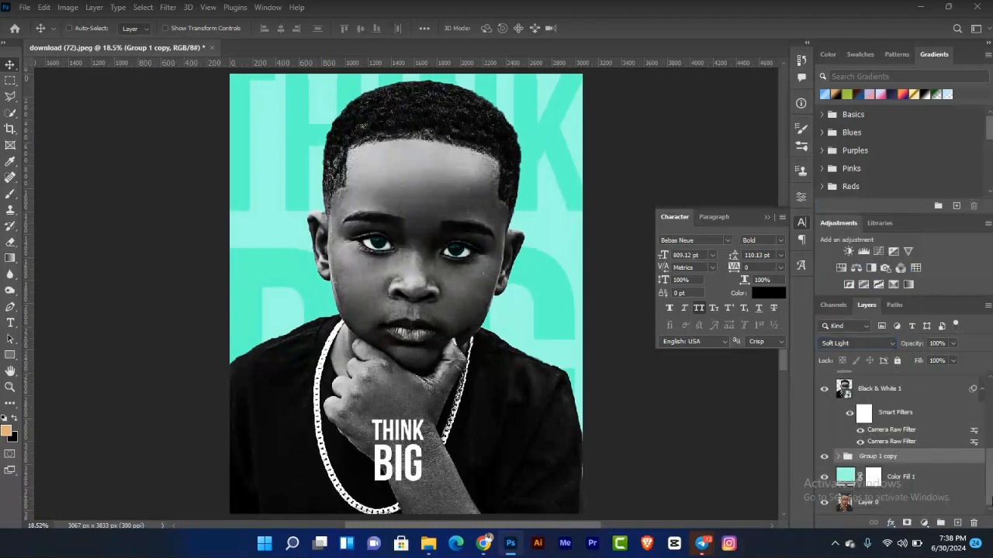
Step: Select all edit layers from Group 1 down to the Color Fill and group them together
left_click_drag(989, 500, 989, 402)
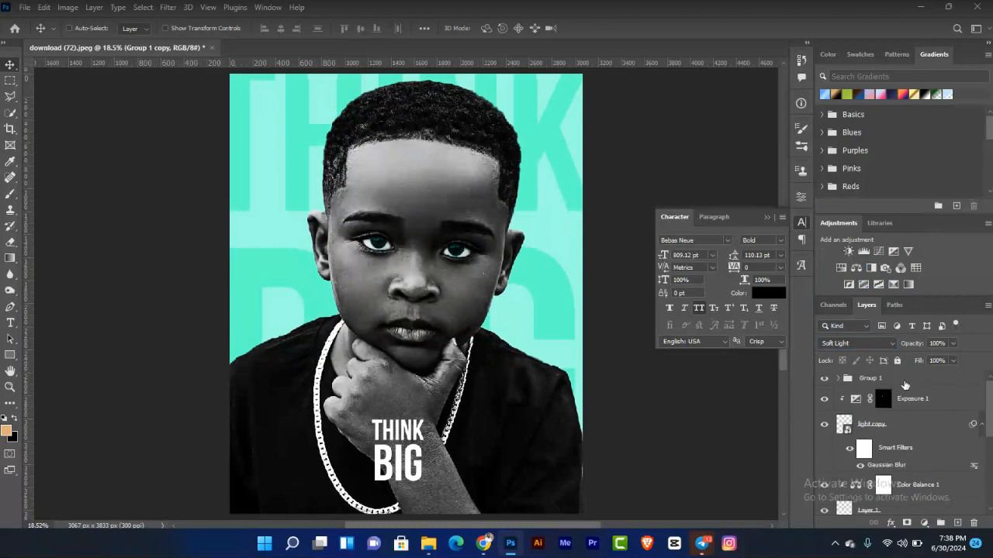
left_click(905, 382)
scroll(990, 401, "down", 5)
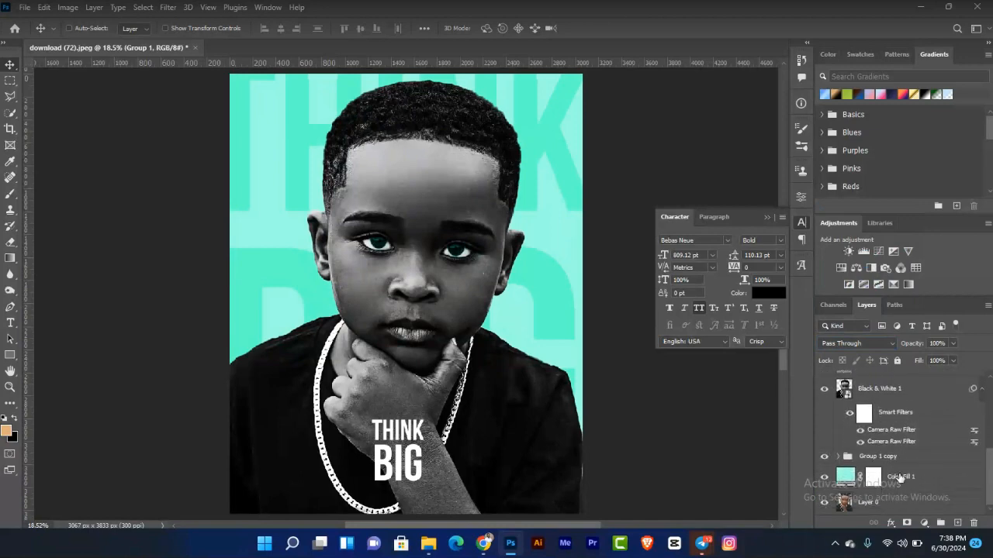
left_click(899, 479, "shift")
key("ctrl+g")
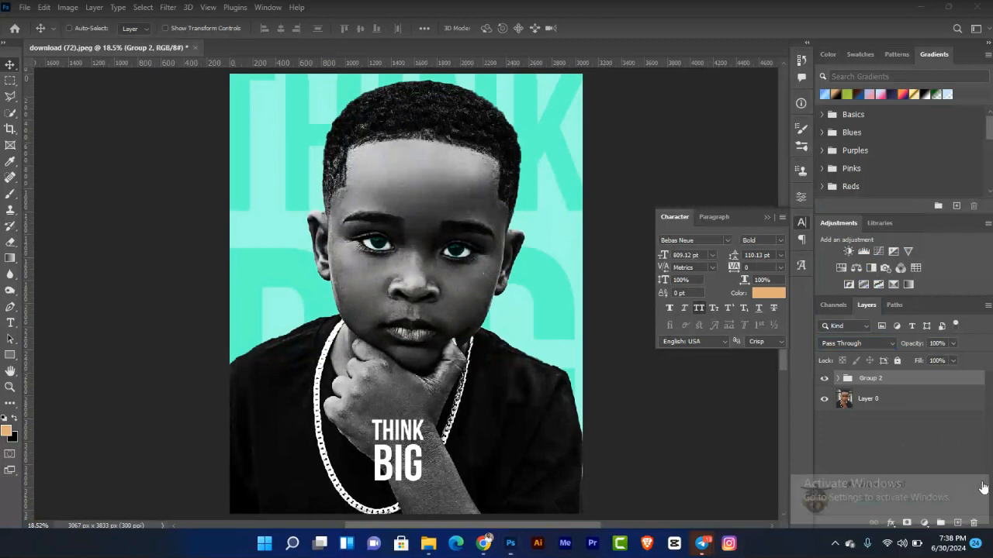
Step: Toggle the new group's visibility off and on to compare before and after
left_click(827, 379)
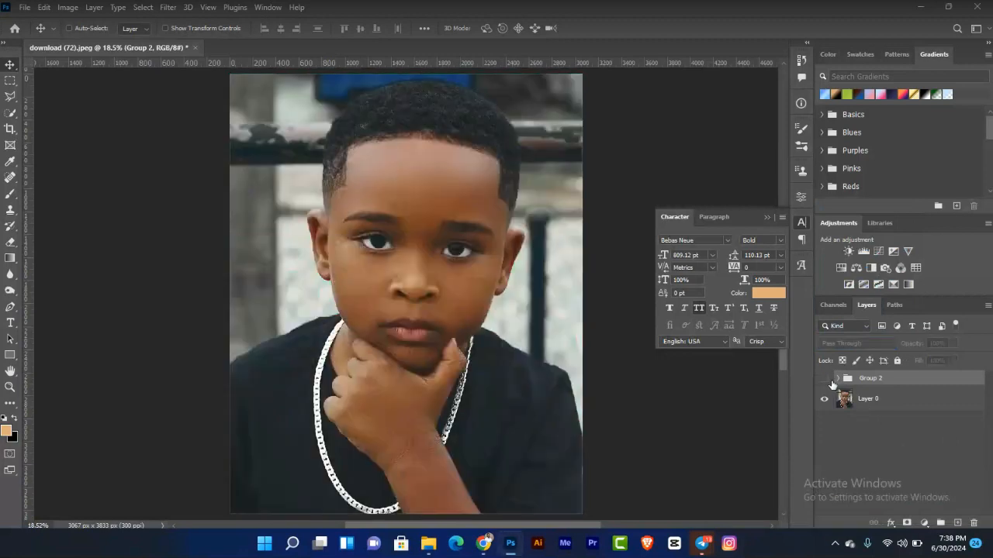
left_click(827, 378)
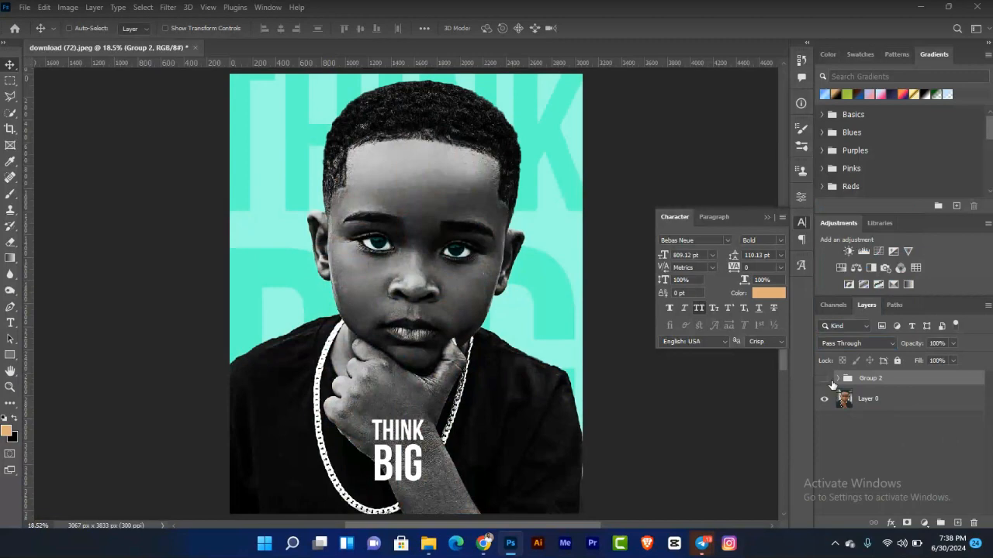
Step: Expand the edit group and hide its adjustment and effect layers one by one to compare each one's contribution
left_click(826, 379)
left_click(827, 378)
left_click(838, 378)
scroll(988, 402, "down", 1)
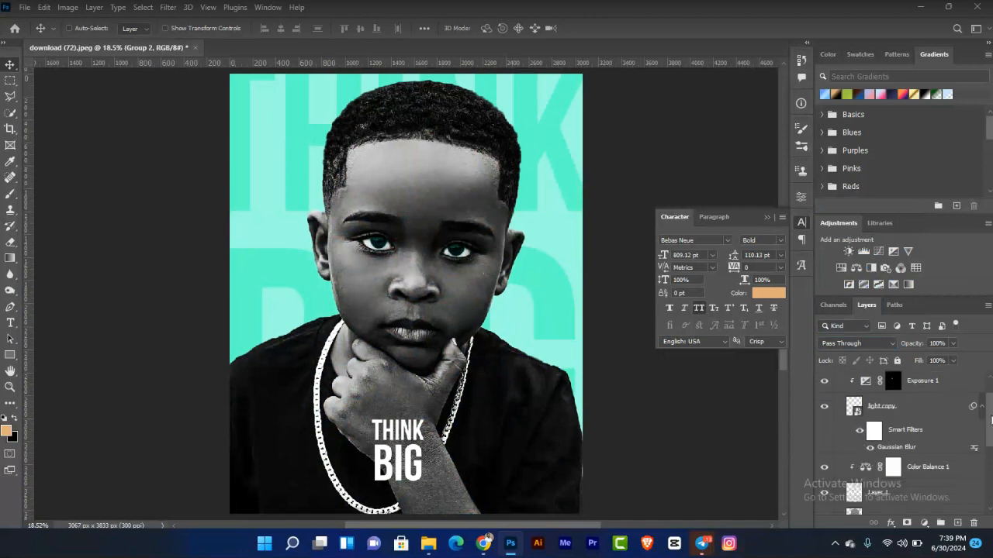
left_click_drag(824, 385, 825, 428)
scroll(988, 427, "down", 3)
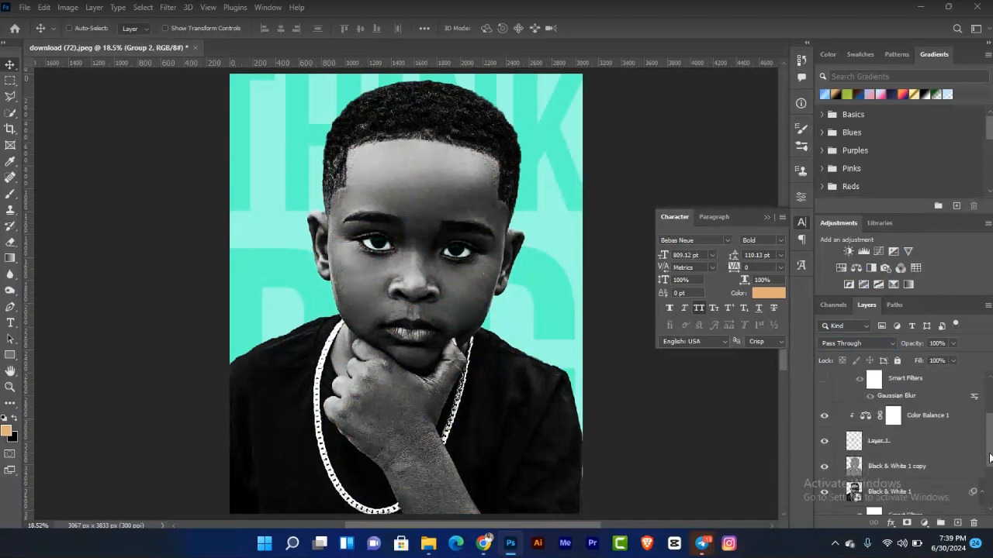
left_click(824, 390)
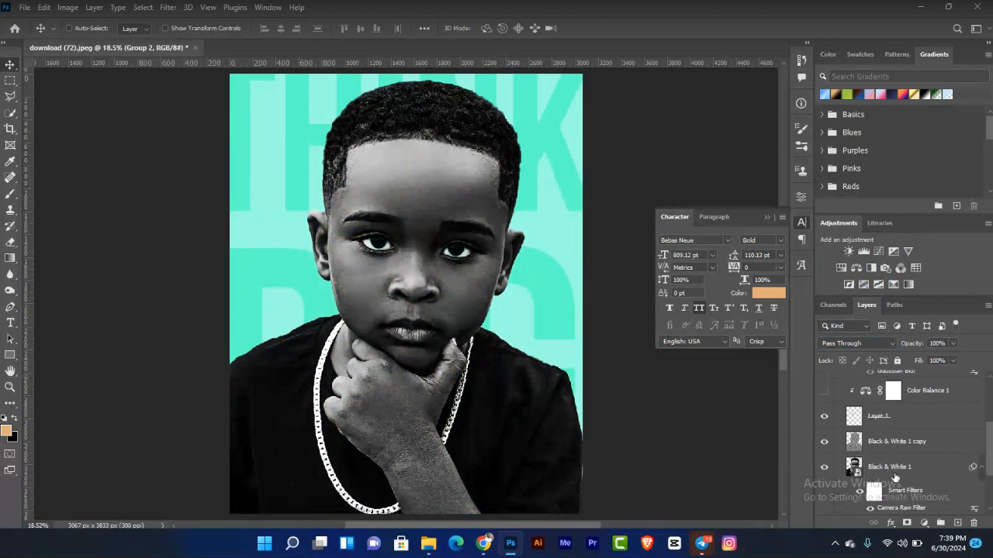
left_click(859, 493)
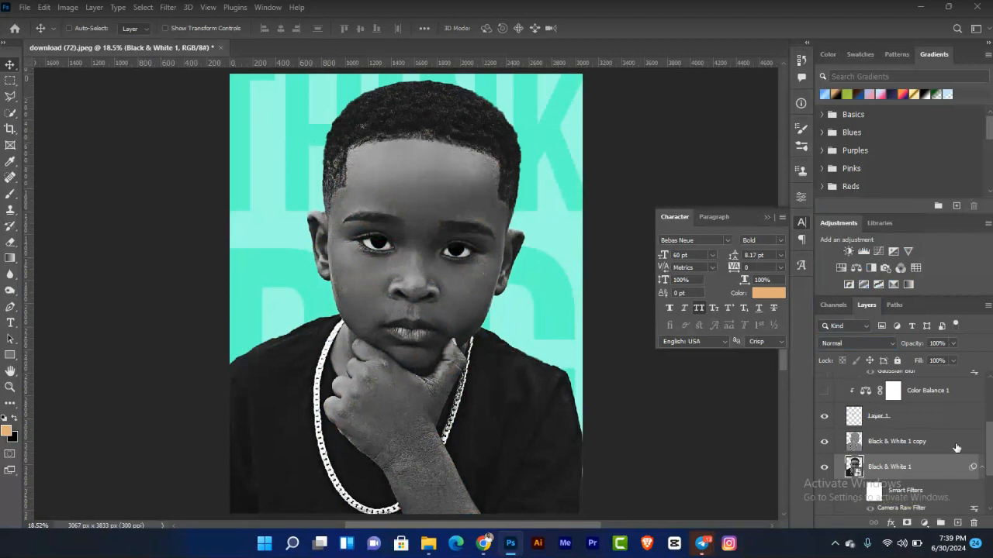
Step: Turn the hidden adjustment layers, Group 1 and the smart filters back on one by one to restore the full effect
left_click_drag(991, 456, 991, 432)
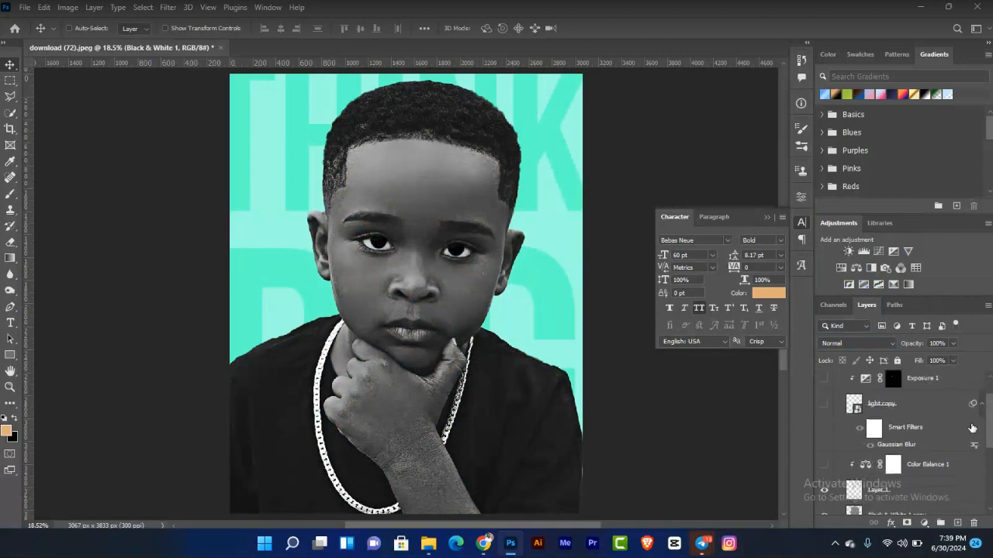
left_click(823, 464)
left_click(824, 405)
left_click(824, 378)
left_click_drag(991, 429, 992, 409)
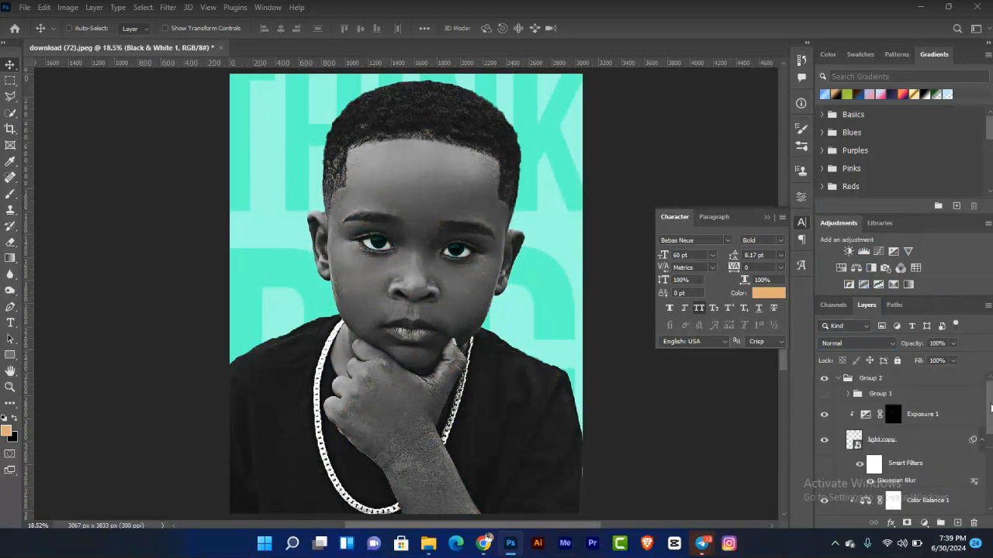
left_click(824, 394)
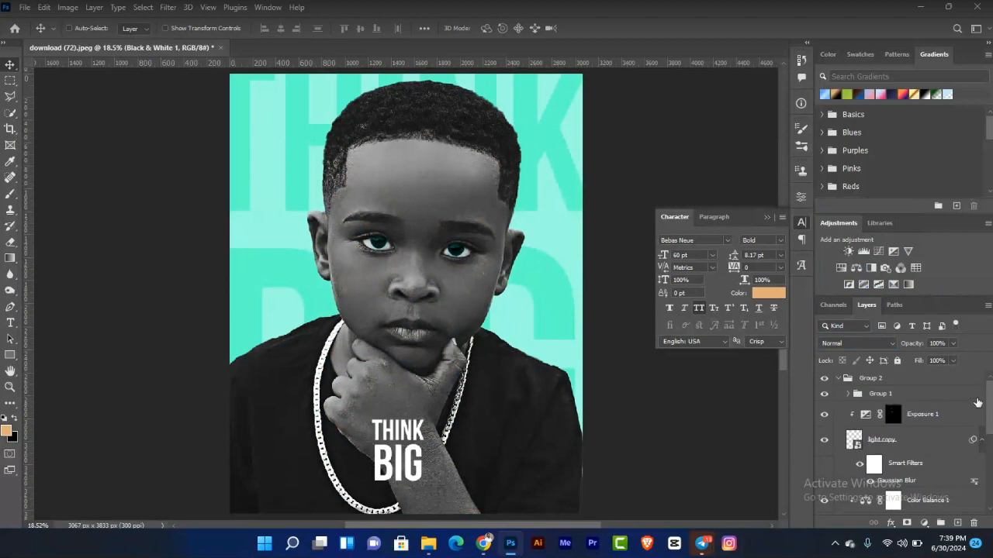
left_click_drag(990, 401, 990, 441)
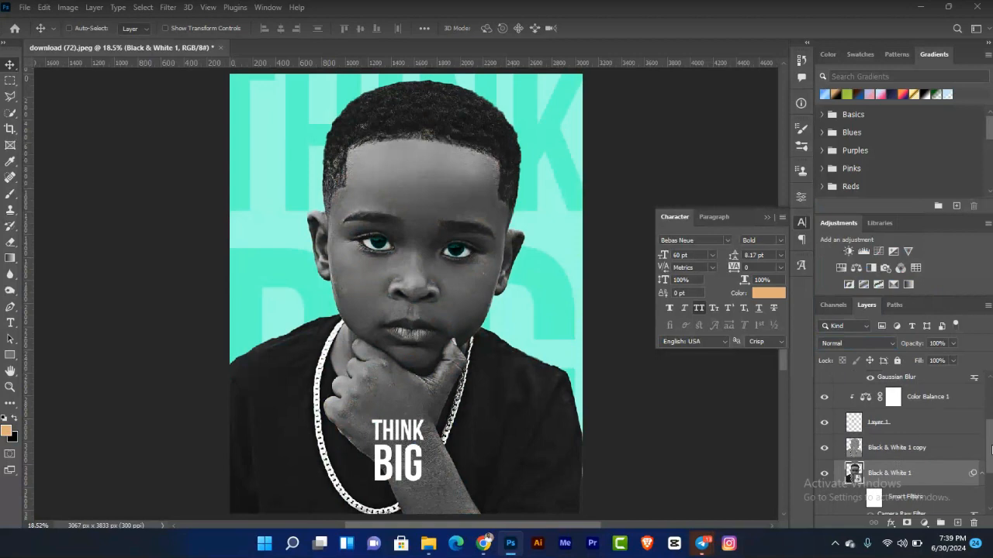
scroll(991, 450, "down", 2)
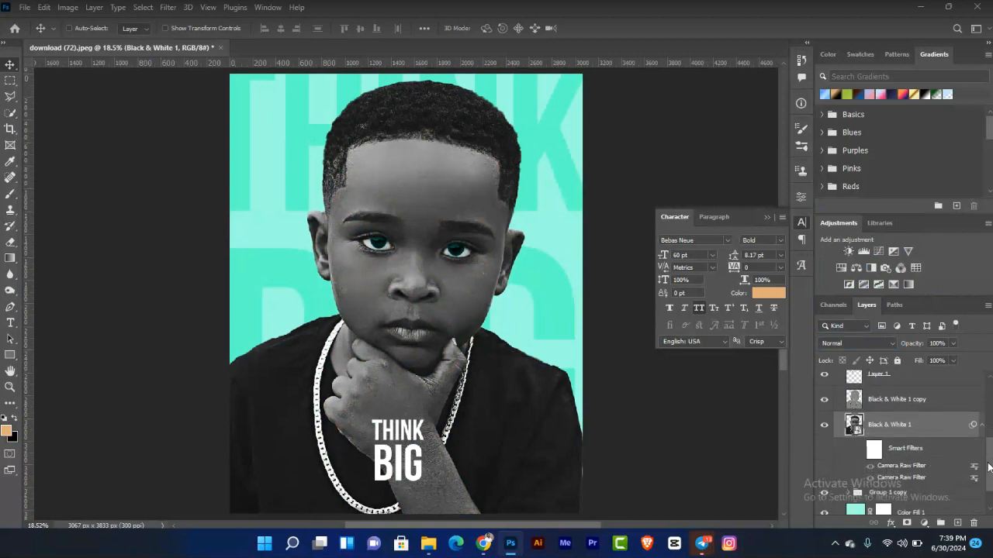
left_click(860, 450)
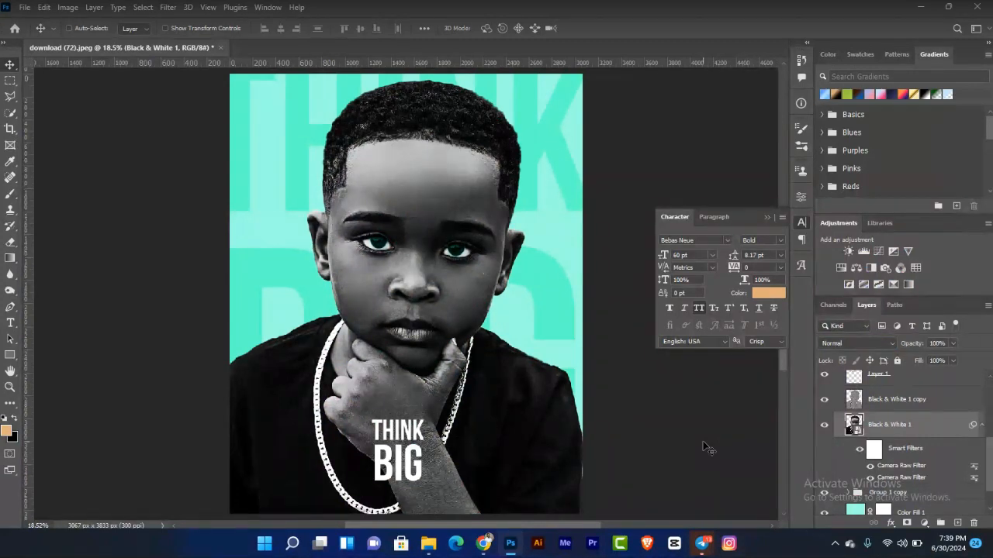
mouse_move(702, 543)
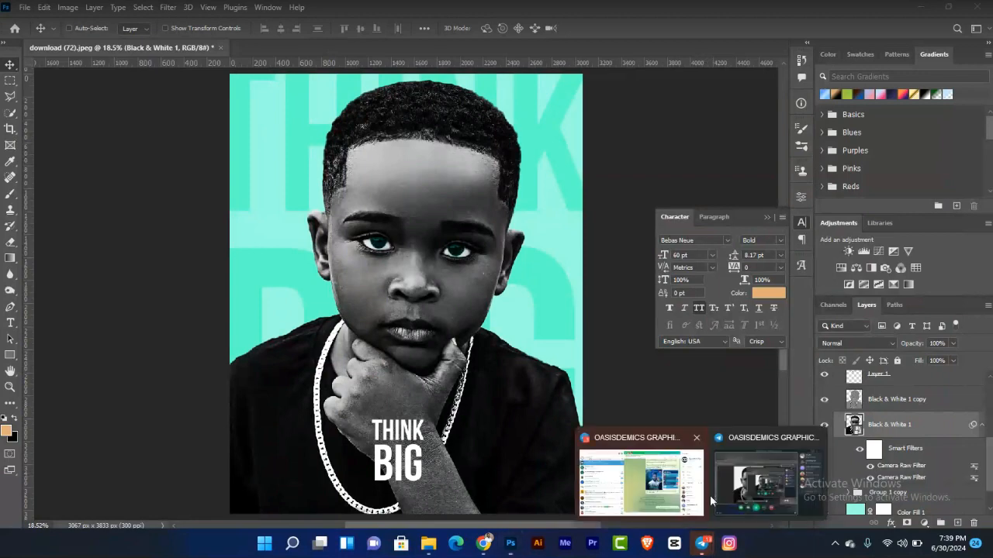
left_click(754, 487)
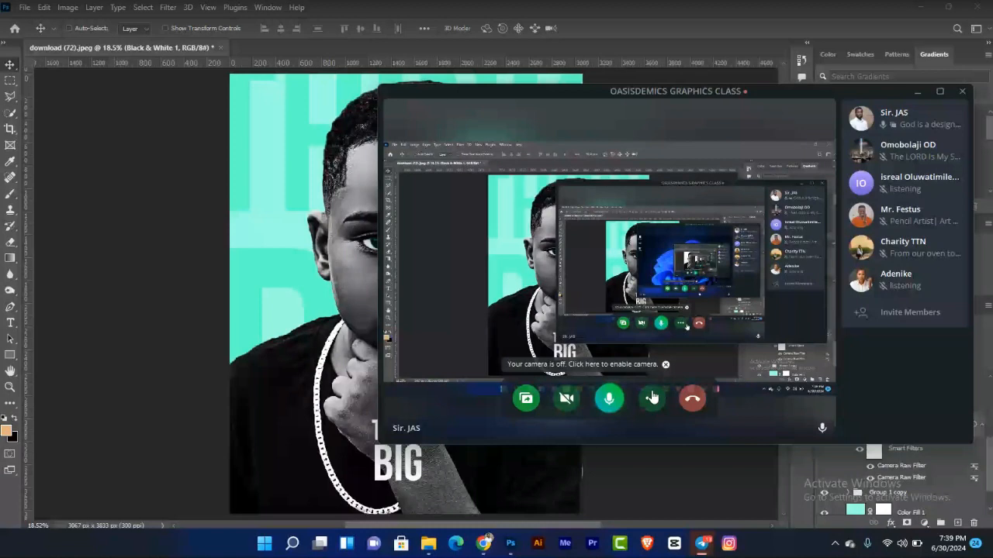
left_click(651, 398)
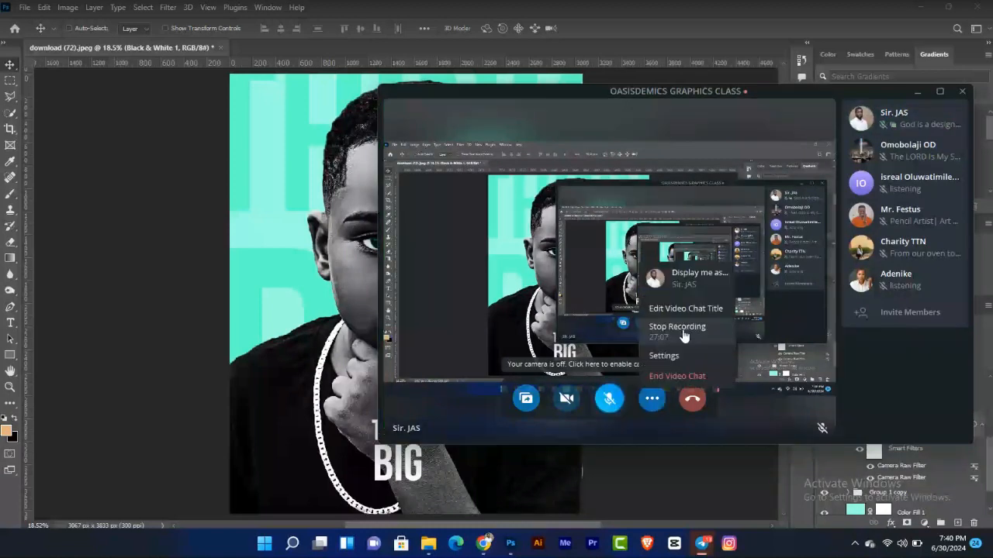